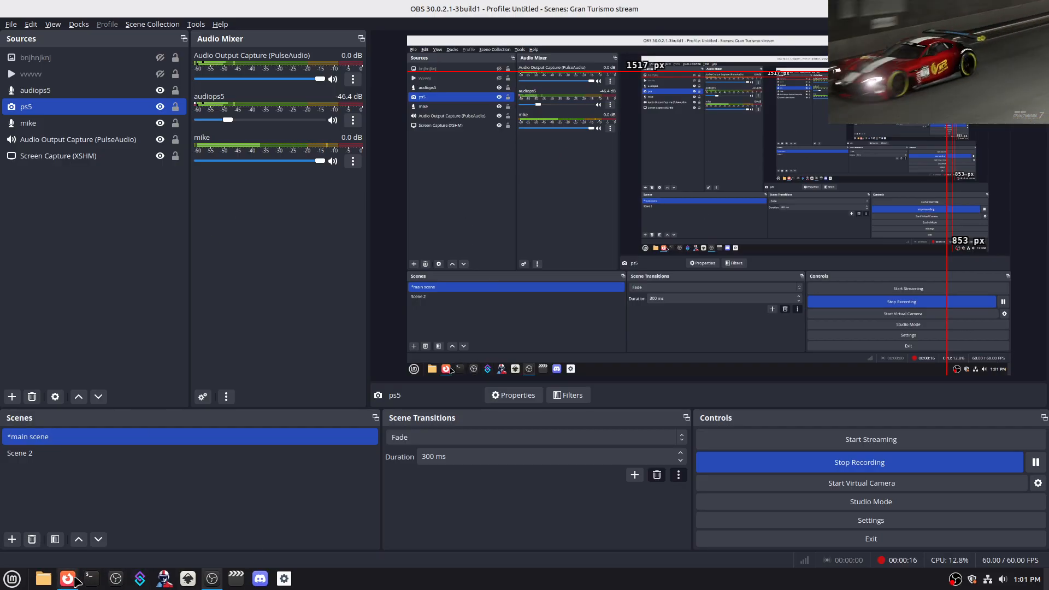
- Switch to Firefox and read the search overview's instructions for connecting the Elgato HD60X to a PS5, and return to OBS
click(67, 578)
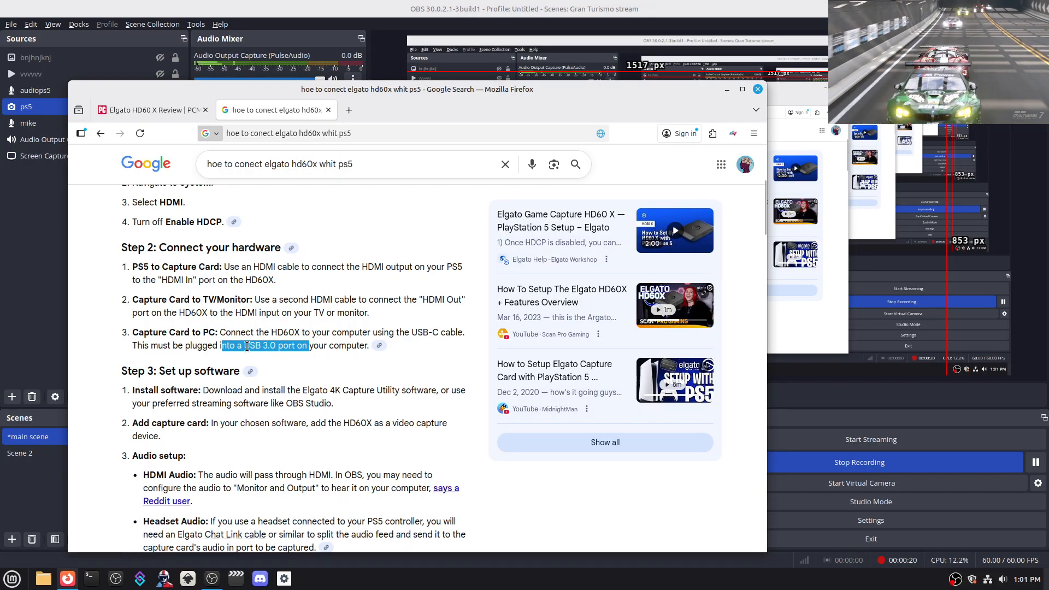
click(323, 298)
scroll(345, 313, up, 3)
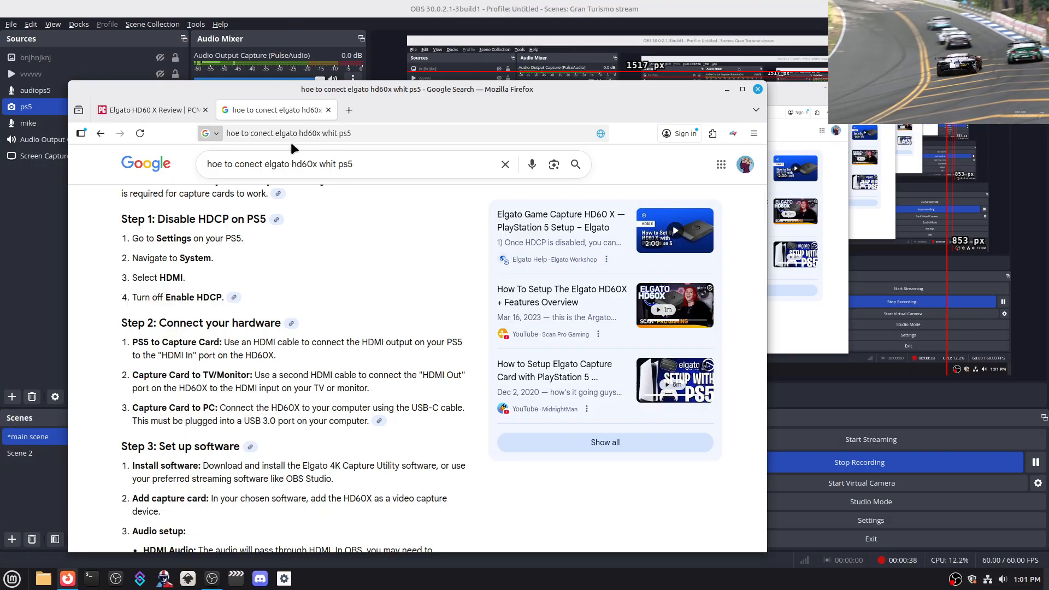
scroll(296, 324, down, 2)
scroll(296, 325, up, 3)
click(239, 6)
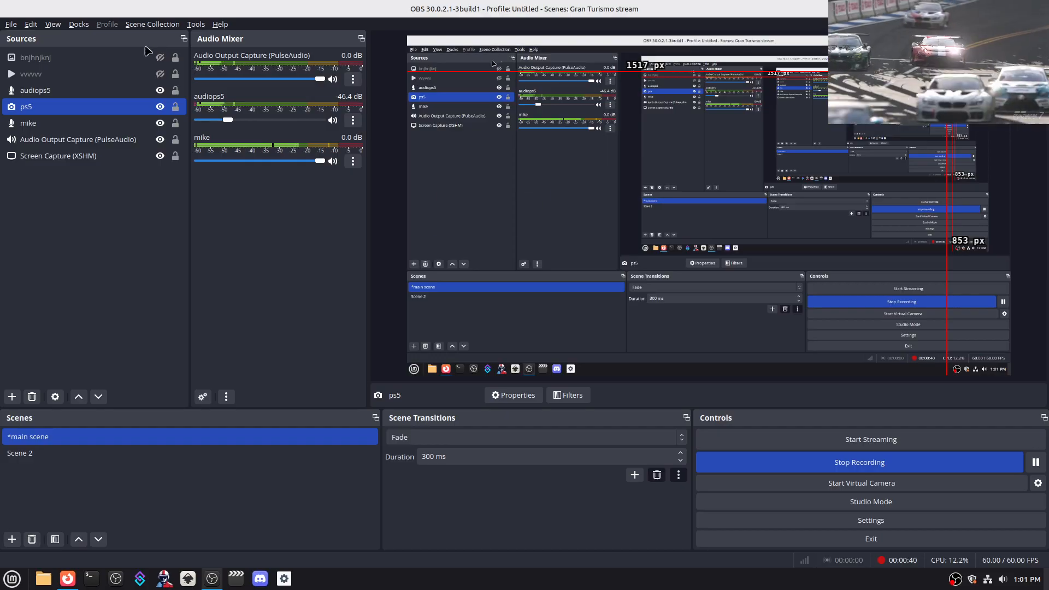
- Enlarge the ps5 source in the preview, keeping it in the upper corner of the canvas
click(66, 155)
click(946, 71)
drag(883, 107, 478, 336)
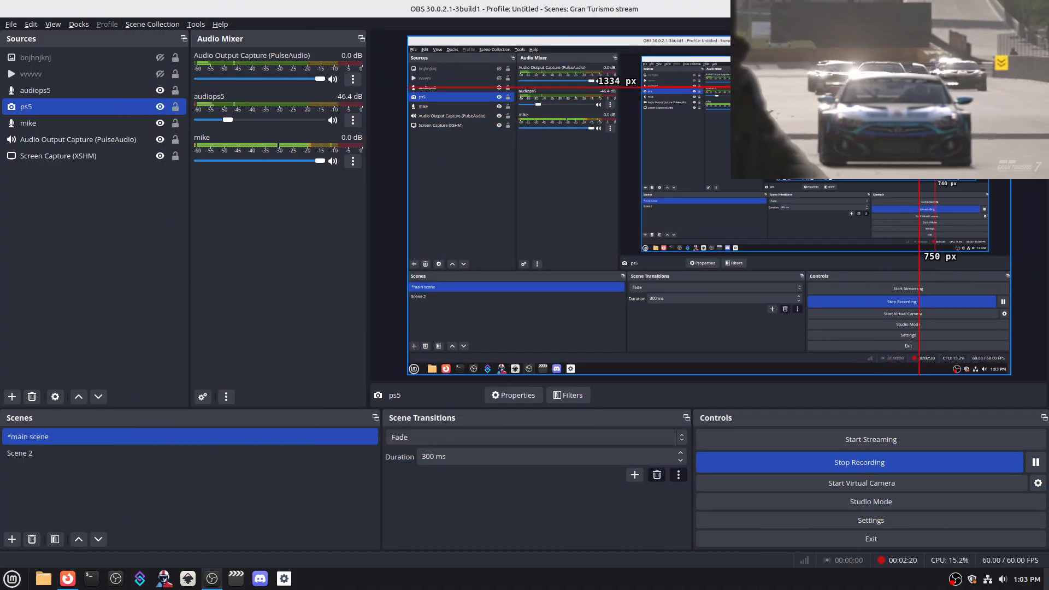
- Examine the HD60 X port photo in the PCMag review and the hardware connection steps in Firefox, and reselect the ps5 source in OBS
click(70, 577)
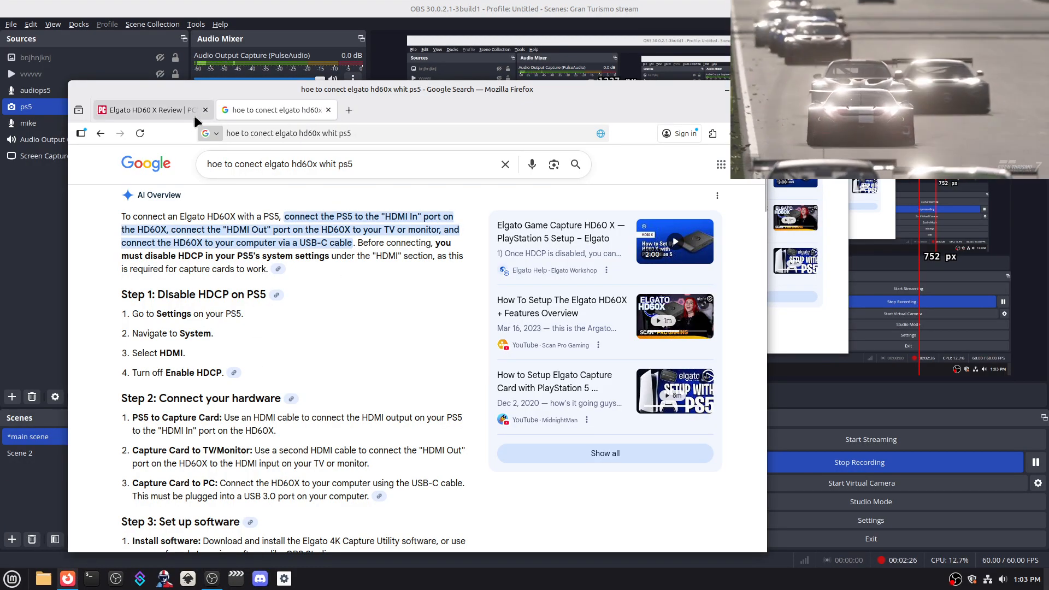
click(179, 110)
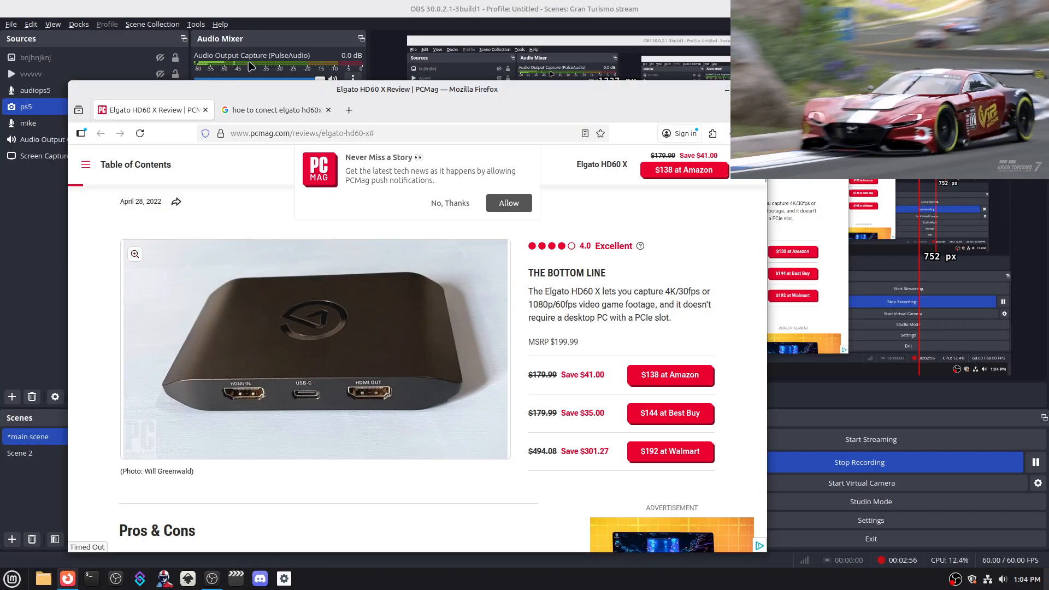
click(249, 116)
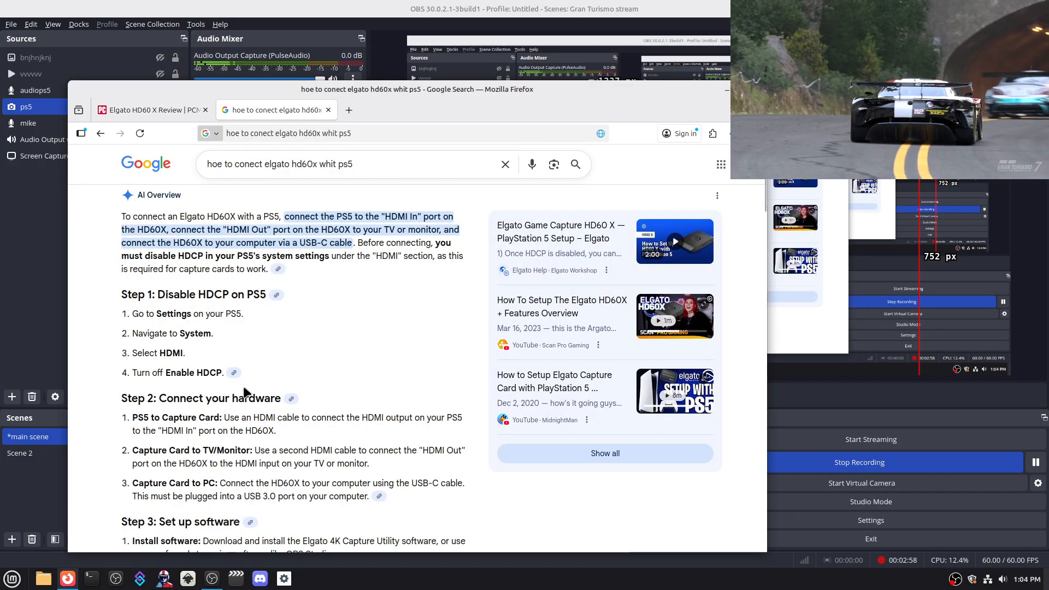
scroll(260, 374, down, 5)
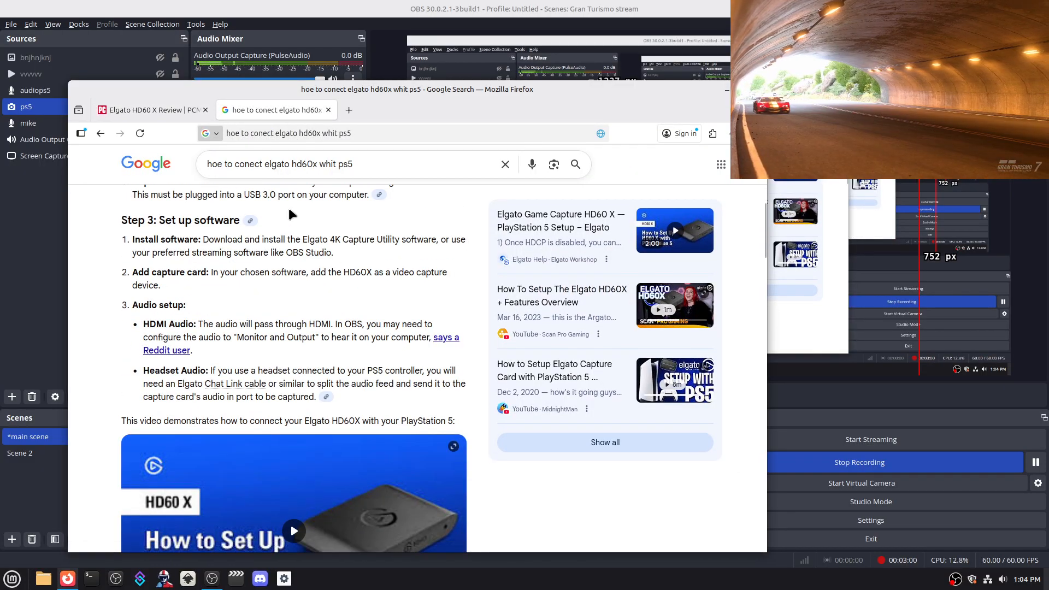
drag(330, 196, 213, 195)
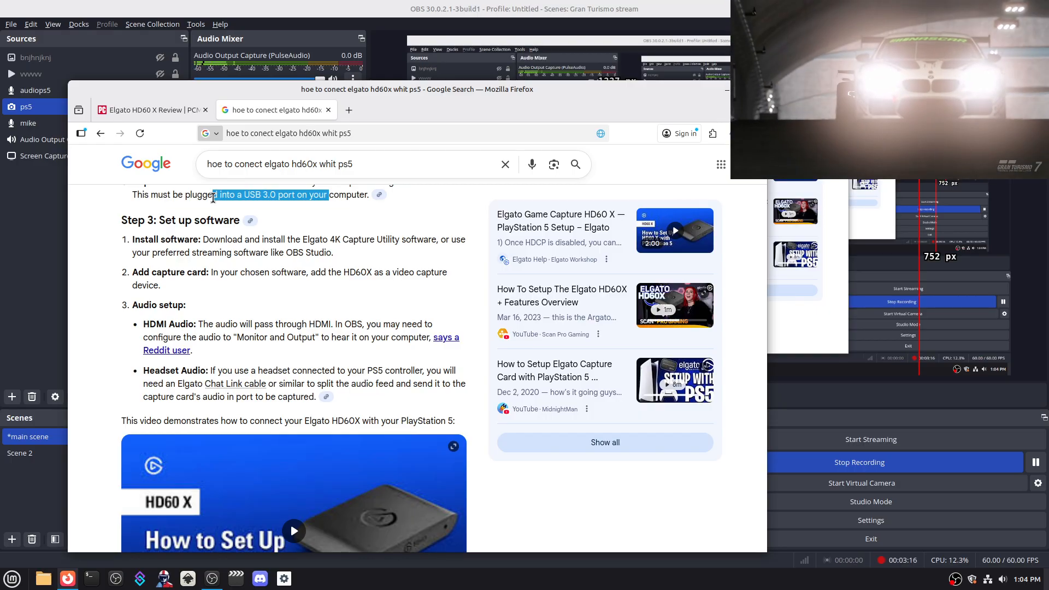
click(110, 197)
click(177, 114)
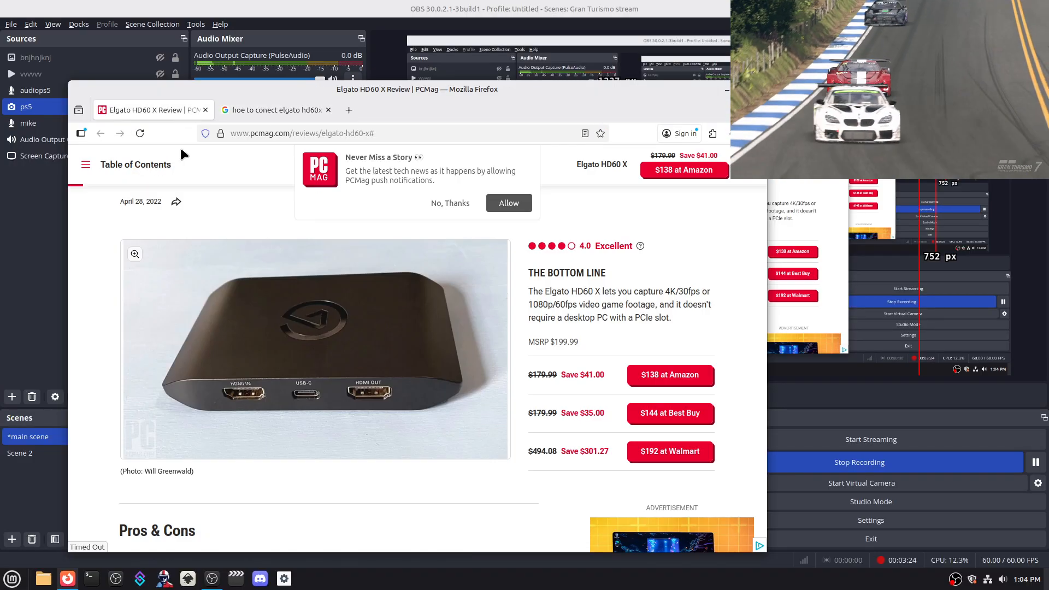
click(90, 58)
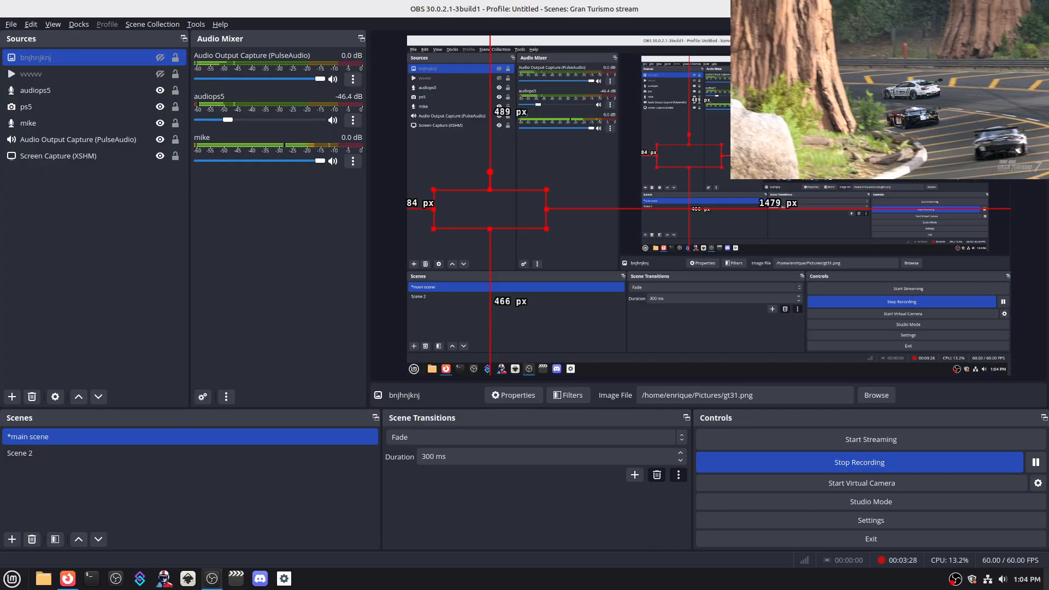
click(919, 87)
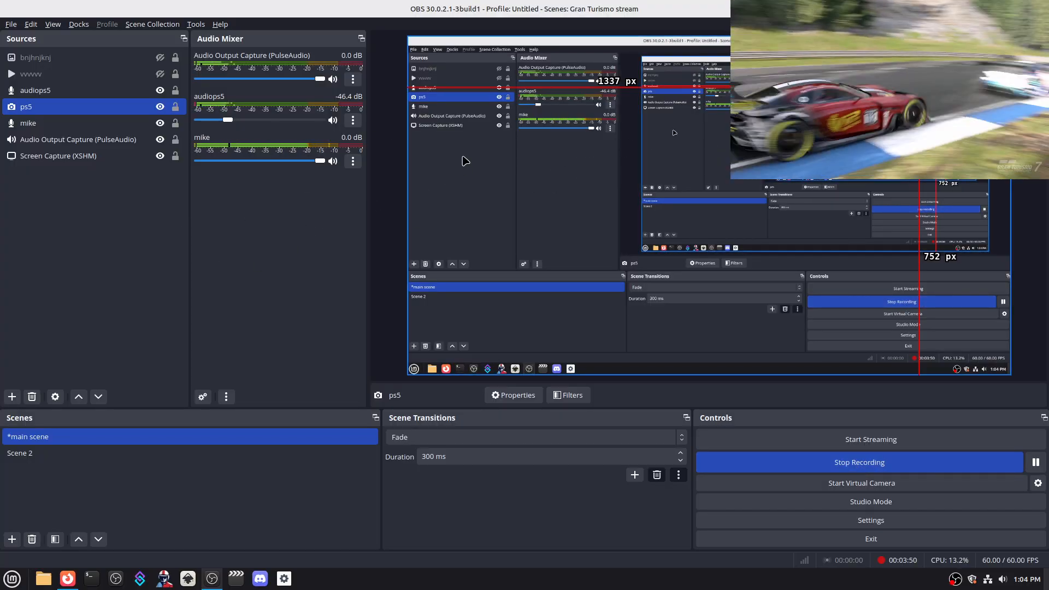
- Review the Output bitrate, encoder and recording settings and the Video resolution and frame rate settings without changing them
click(12, 25)
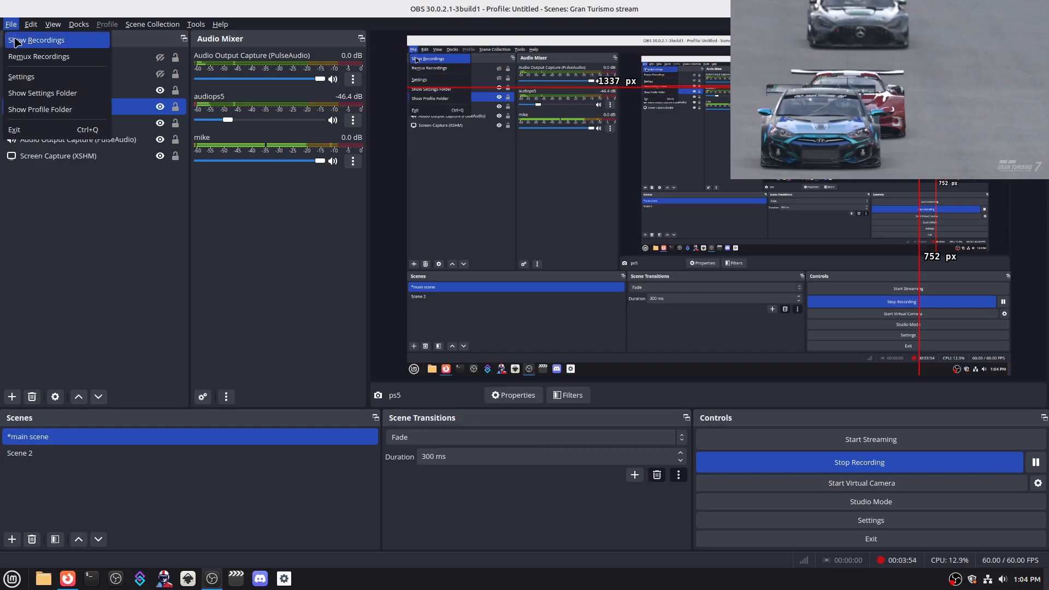
click(25, 83)
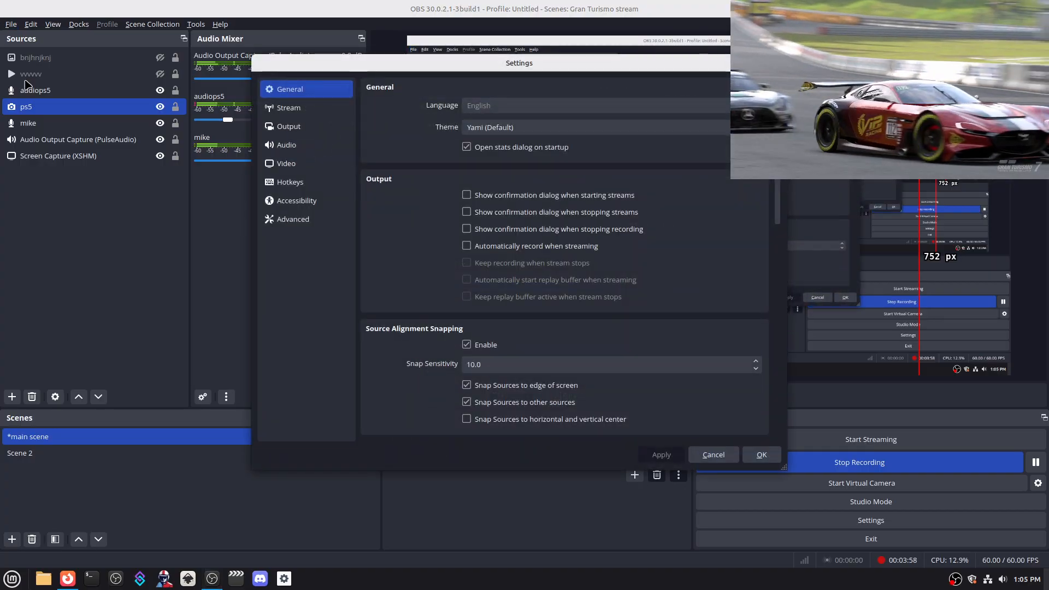
click(290, 131)
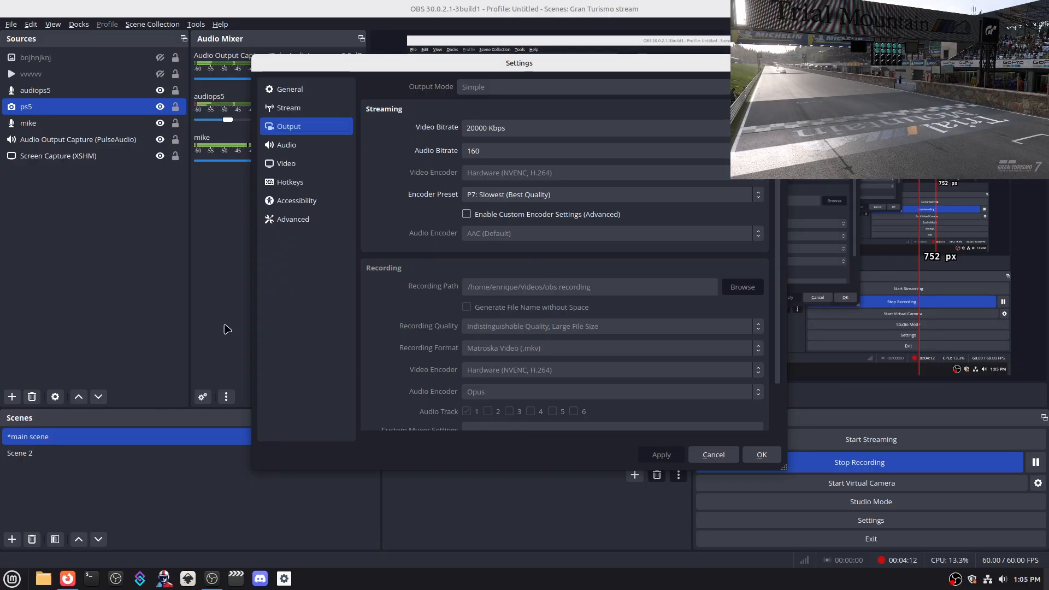
click(289, 163)
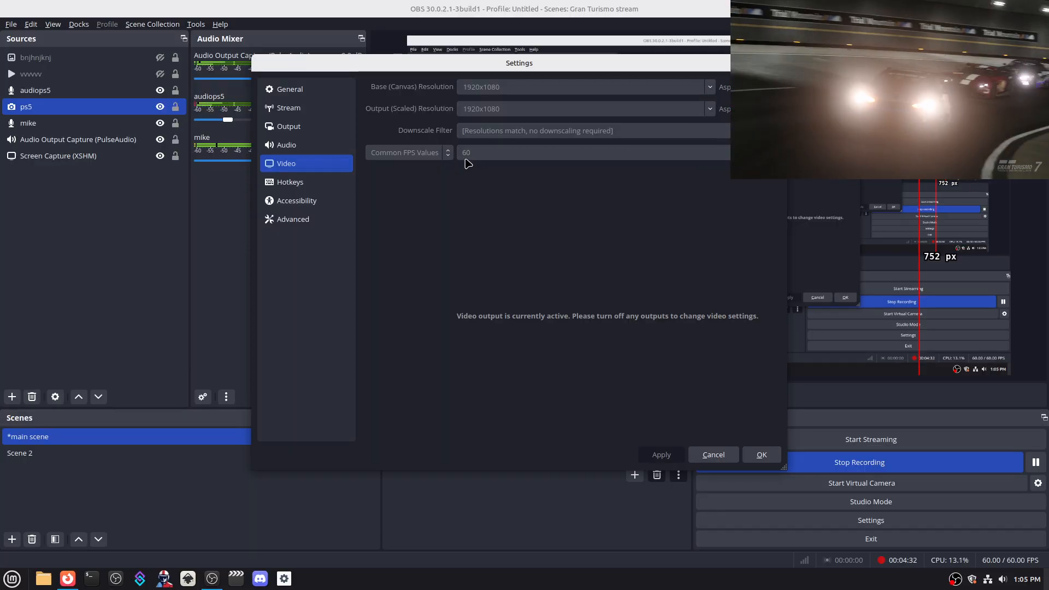
click(289, 126)
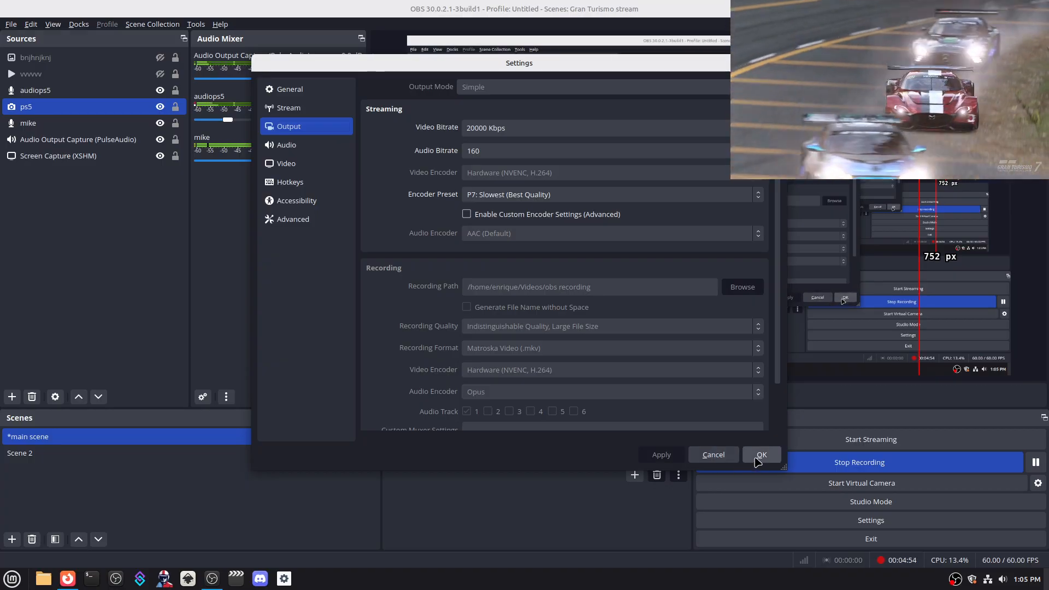
click(714, 456)
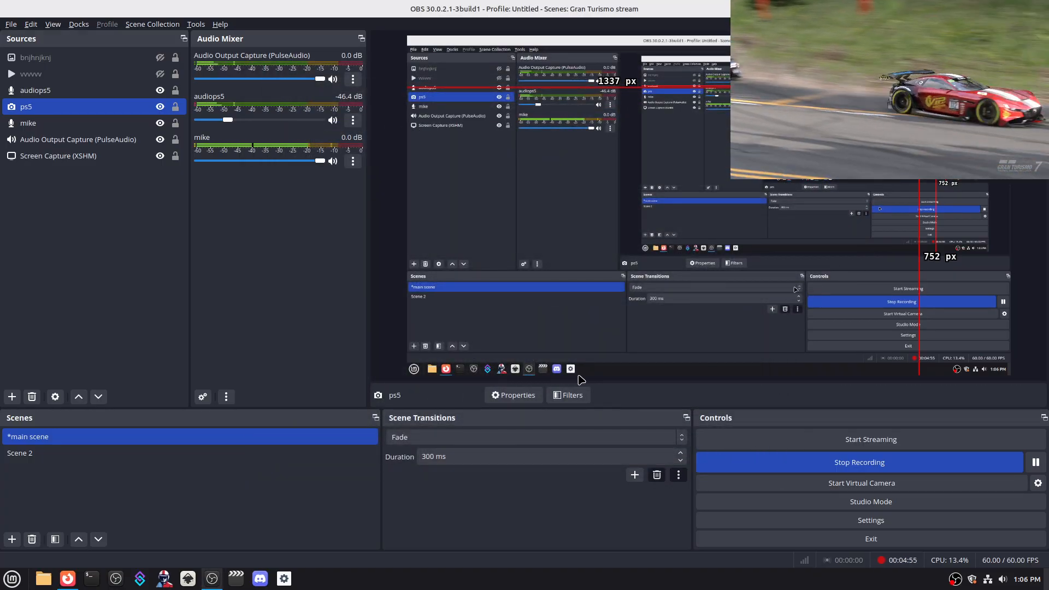
- Review the Stream settings for YouTube - RTMPS and the list of available streaming services
click(195, 25)
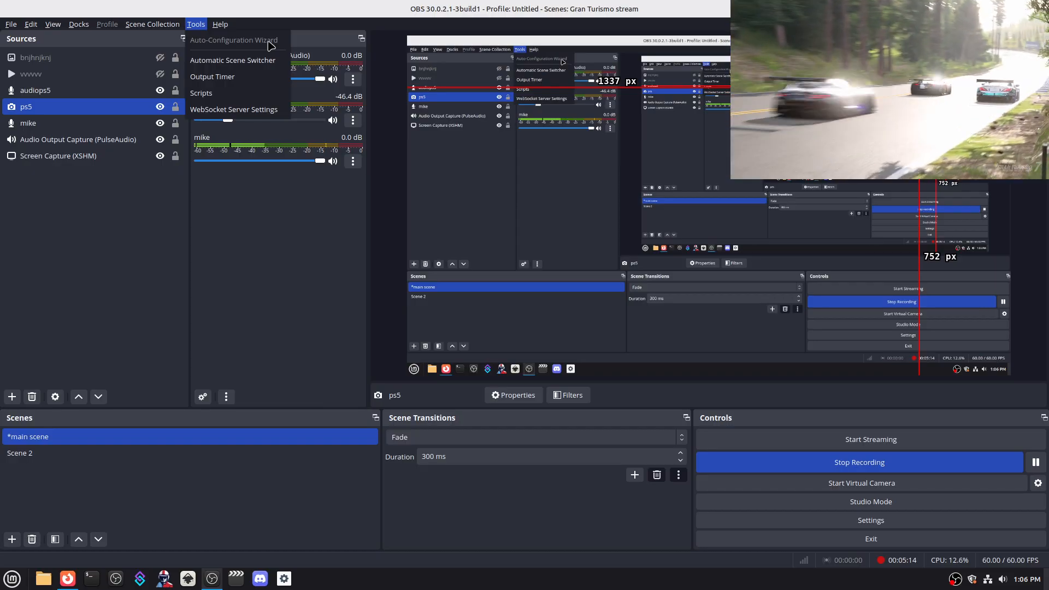
click(20, 25)
click(19, 25)
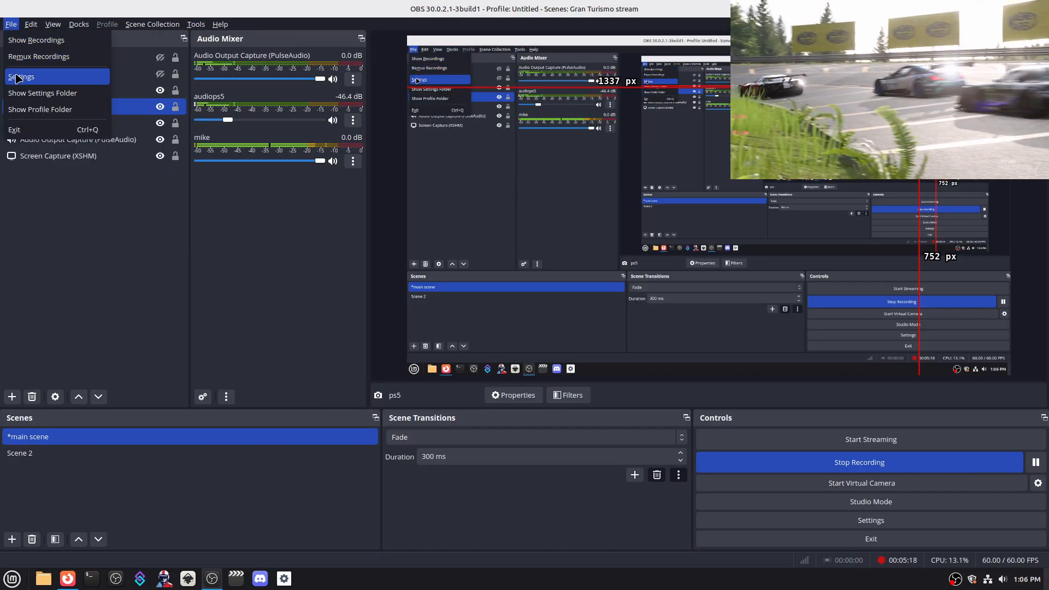
click(17, 79)
click(288, 108)
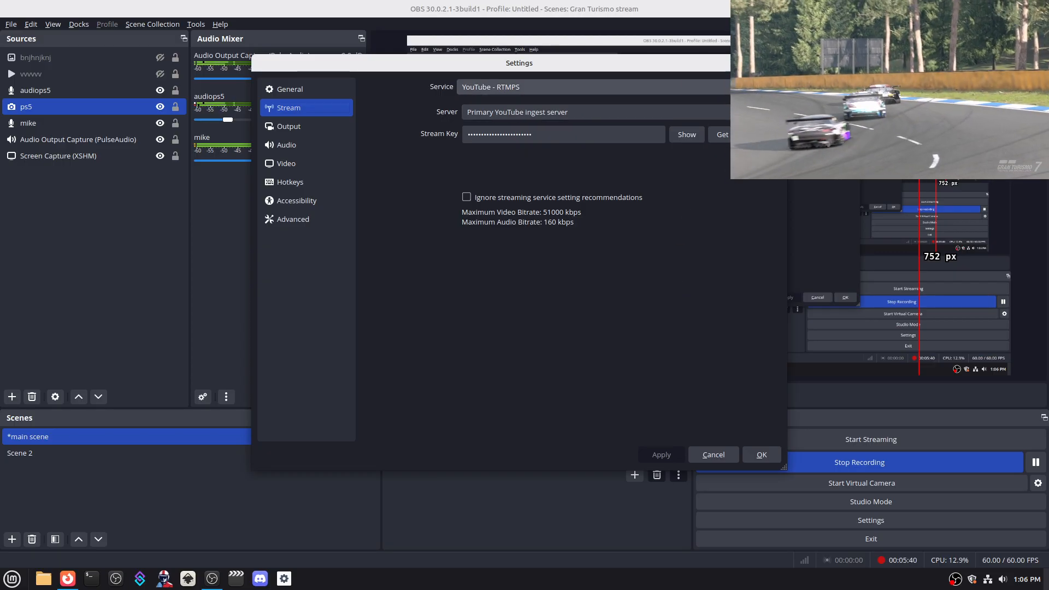
click(627, 89)
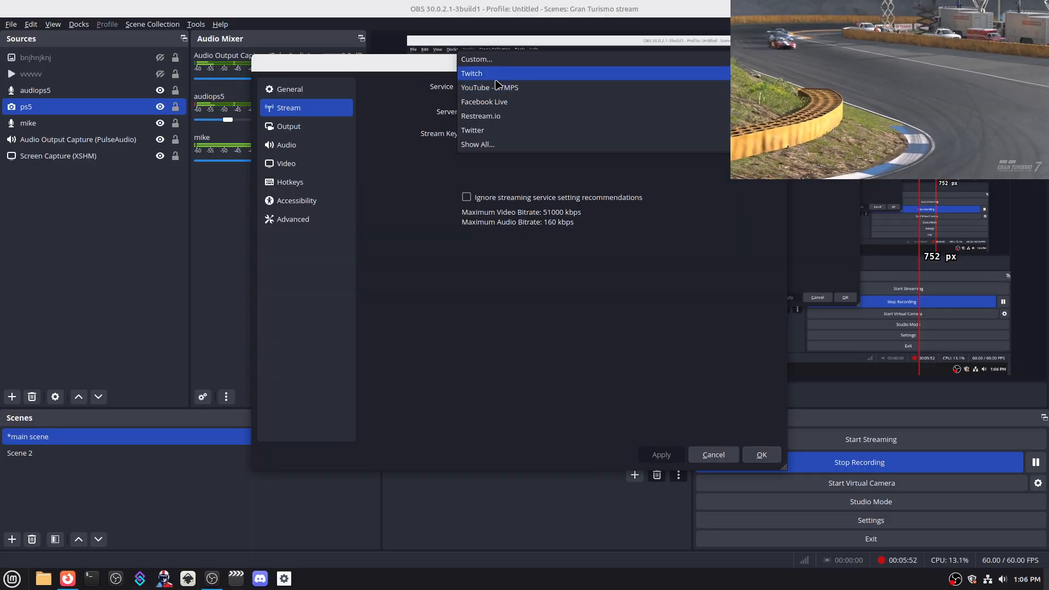
click(381, 71)
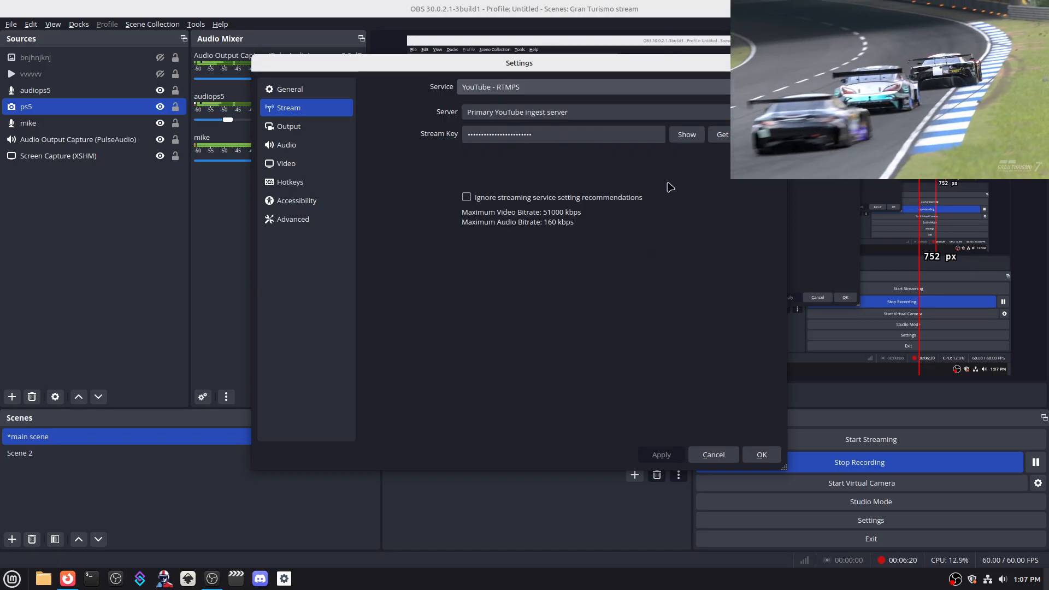
click(768, 458)
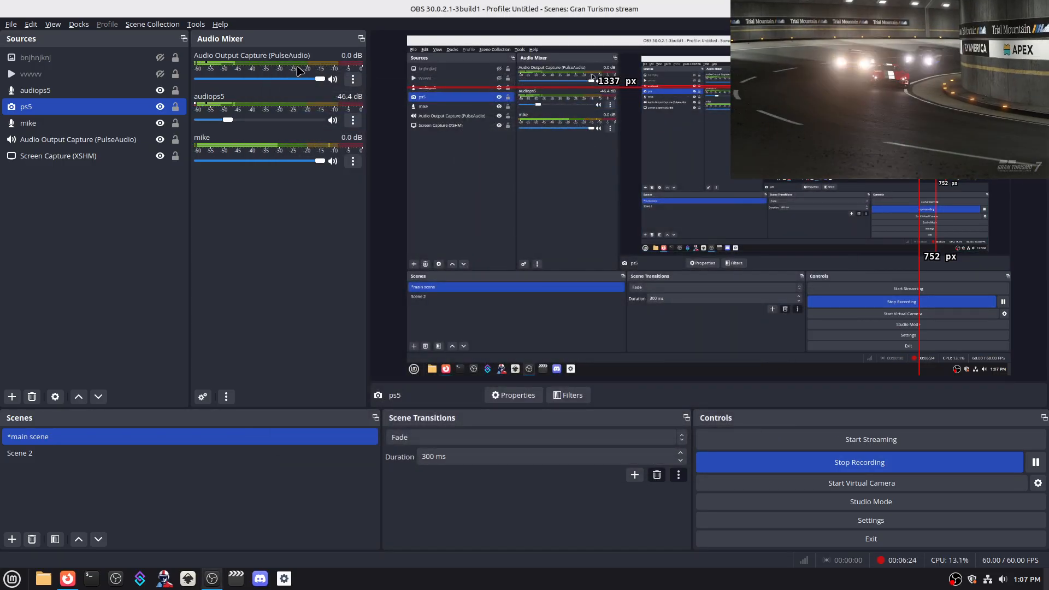
click(220, 24)
mouse_move(197, 26)
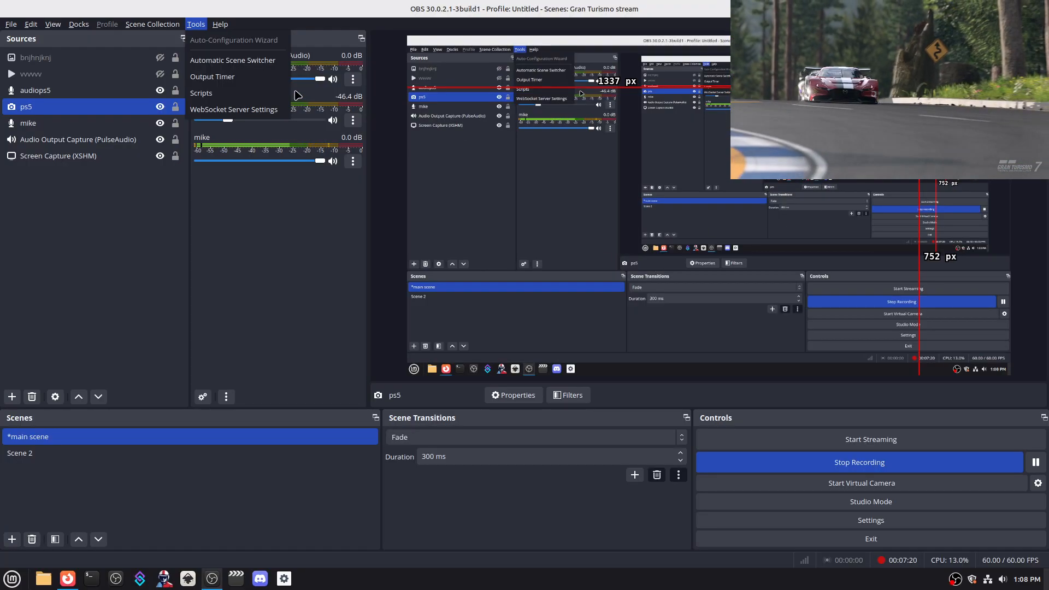
click(301, 22)
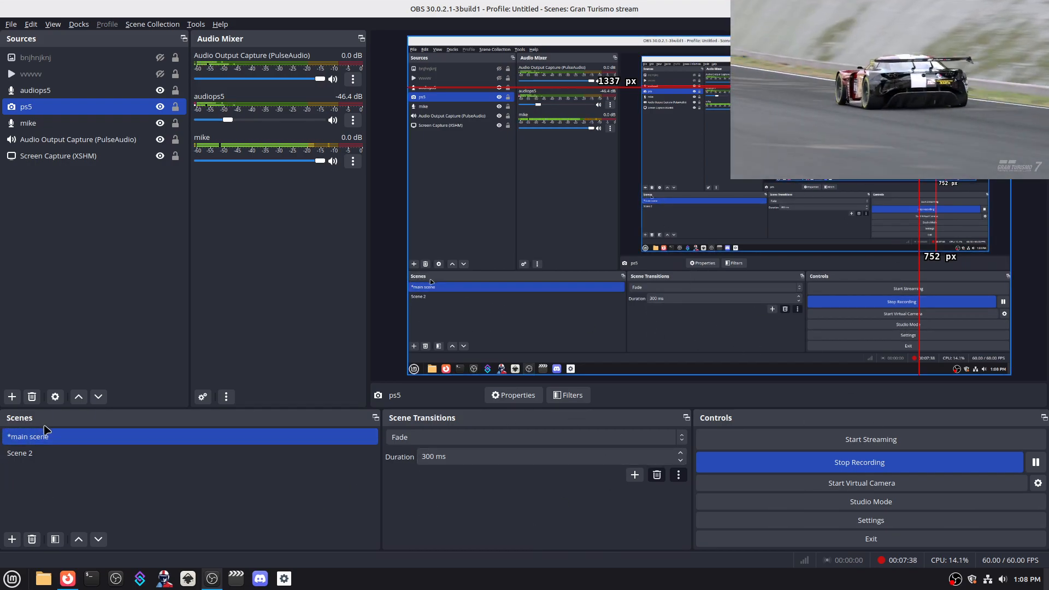
ctrl+click(30, 57)
ctrl+click(30, 57)
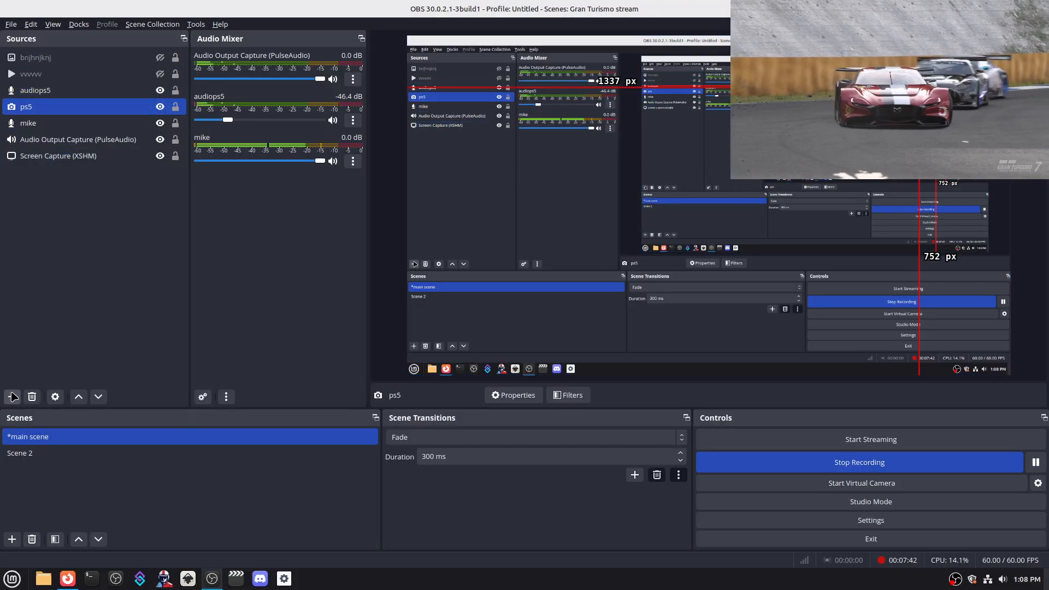
right_click(62, 327)
key(Escape)
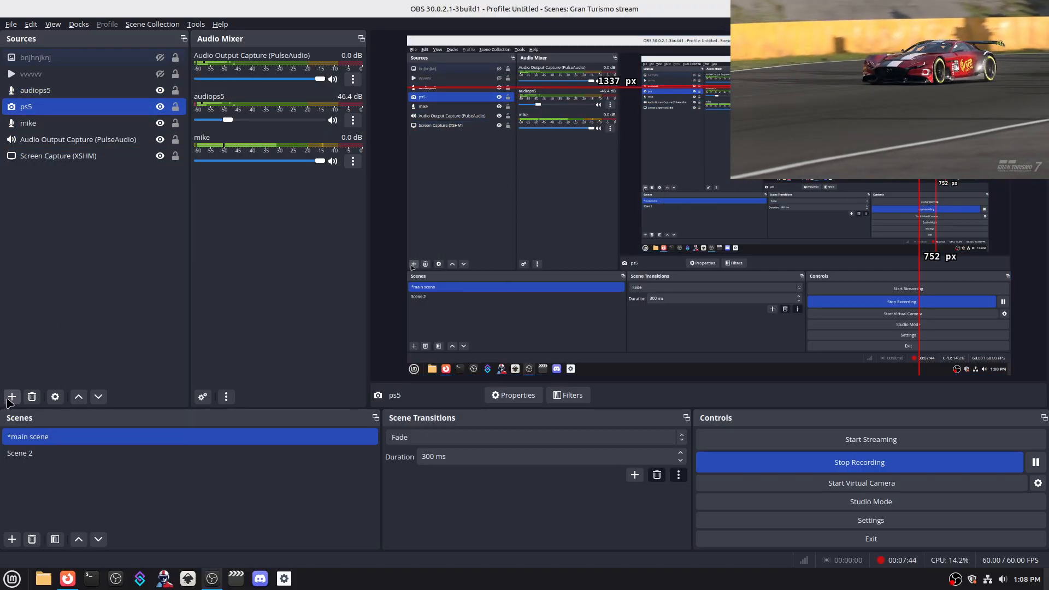
click(11, 396)
key(Escape)
right_click(139, 309)
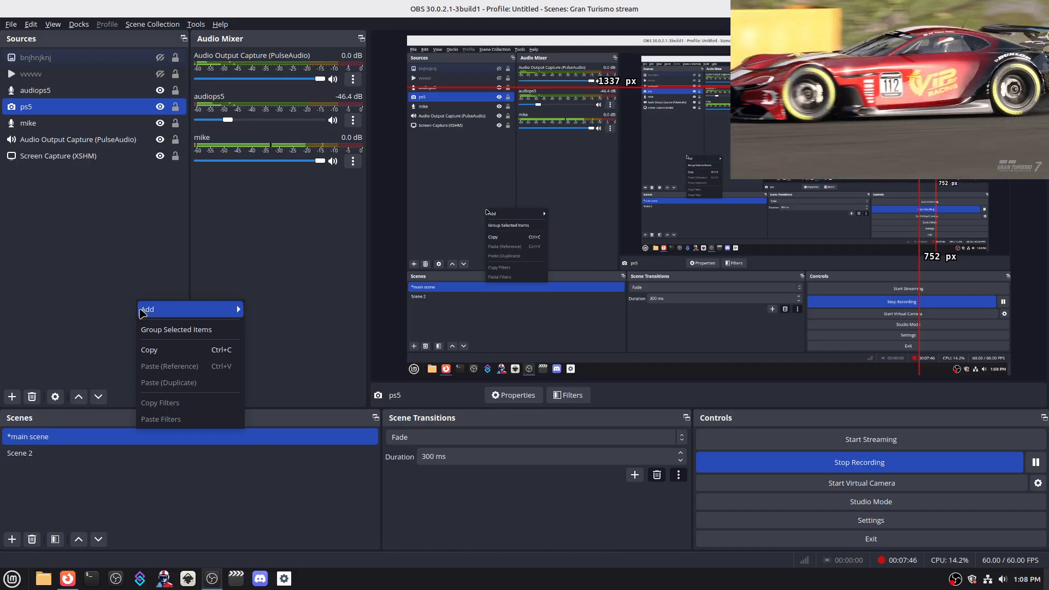
mouse_move(143, 309)
key(Escape)
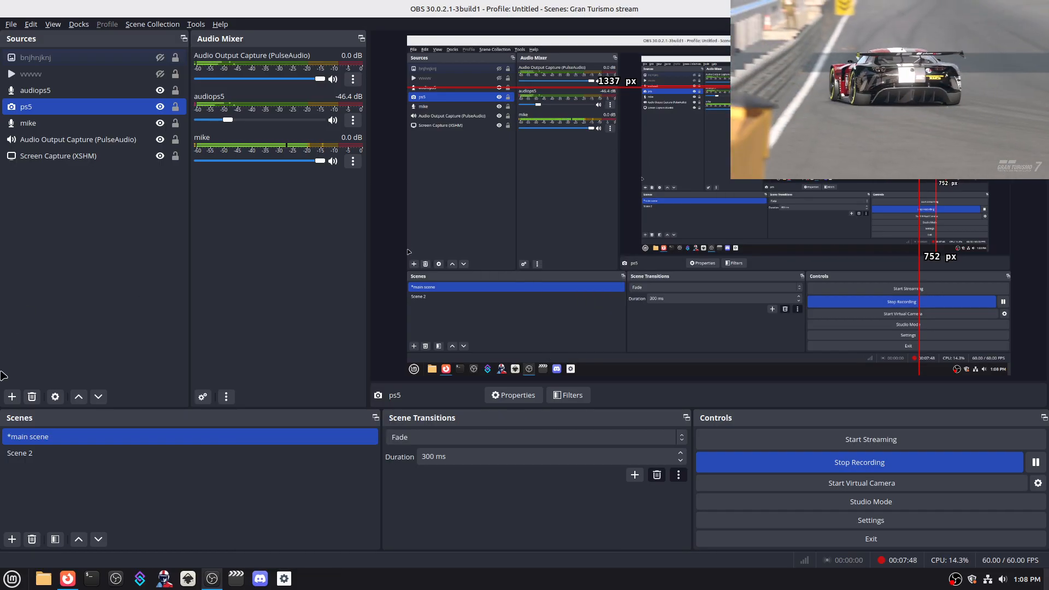
- Add a new Video Capture Device (V4L2) source to the main scene and choose Elgato HD60 X as its device
click(12, 396)
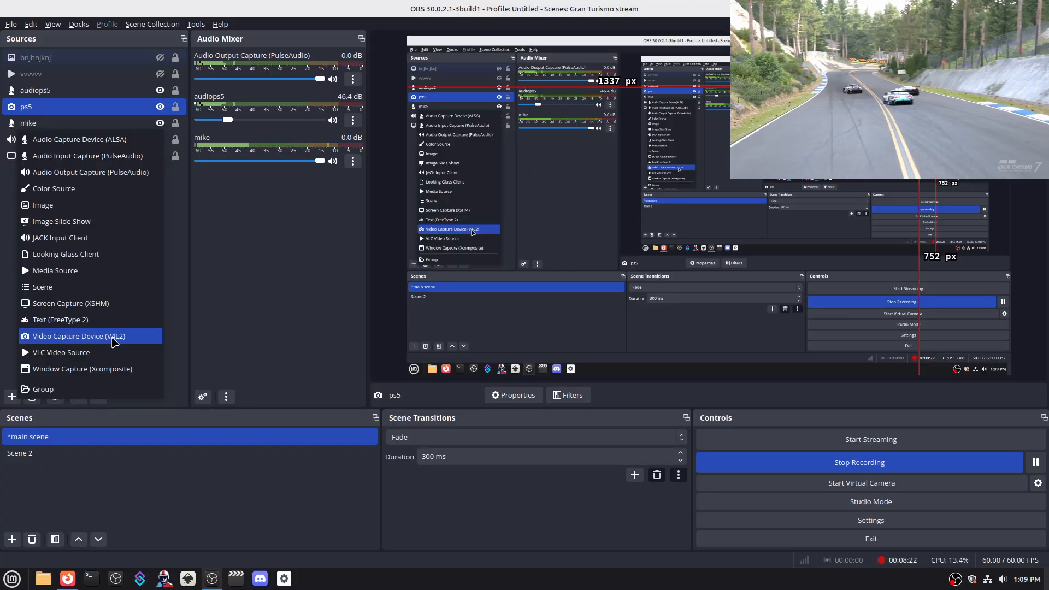
click(90, 340)
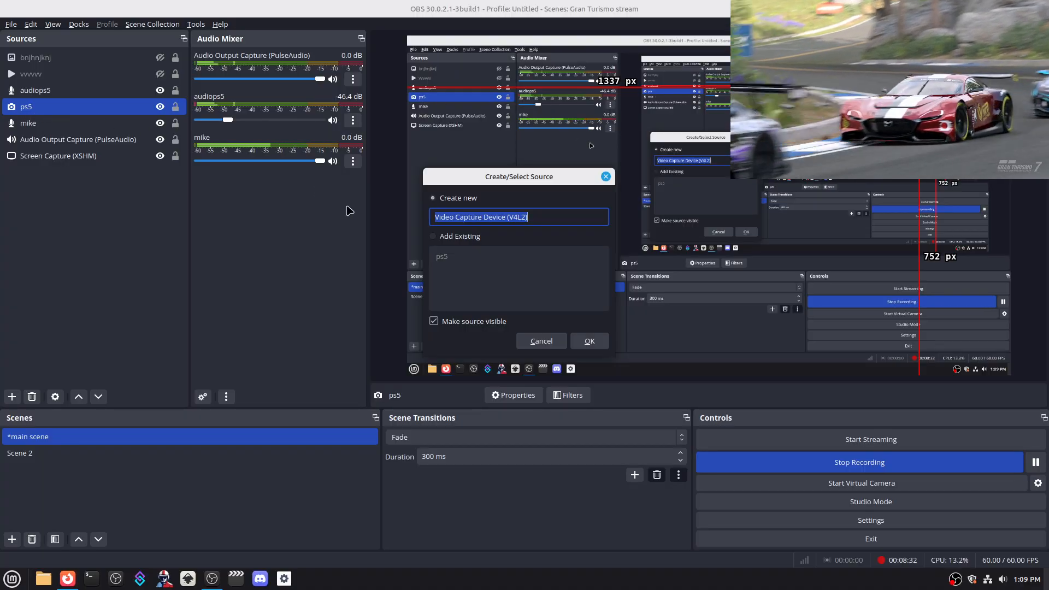
click(590, 341)
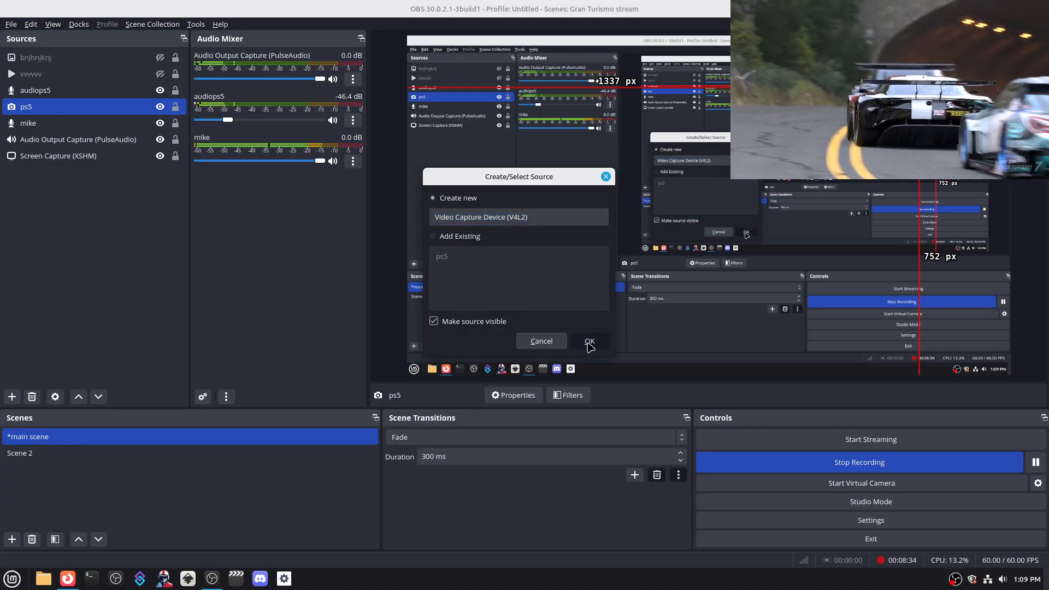
click(458, 276)
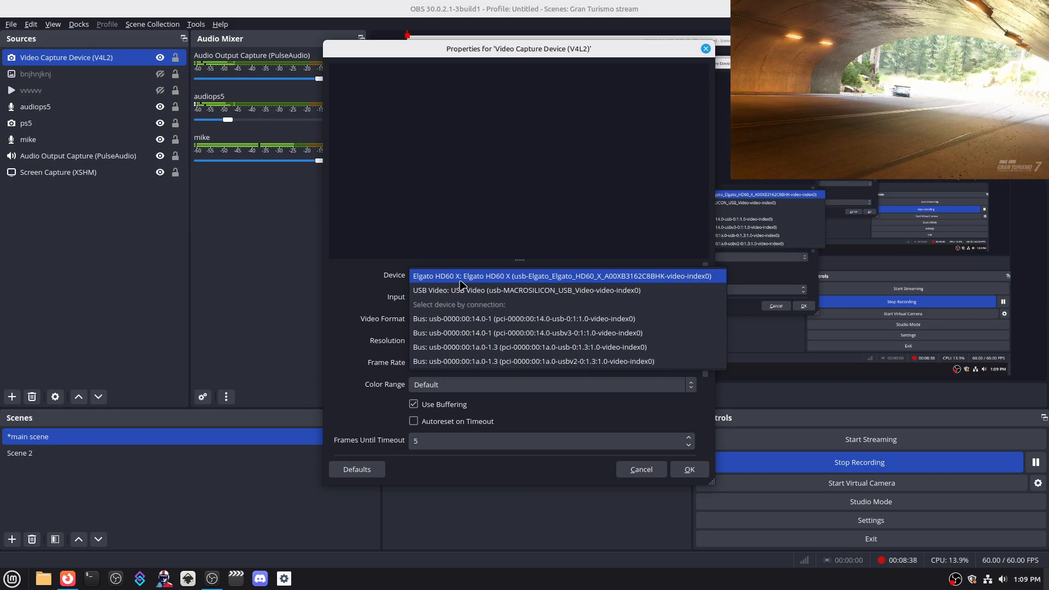
click(462, 279)
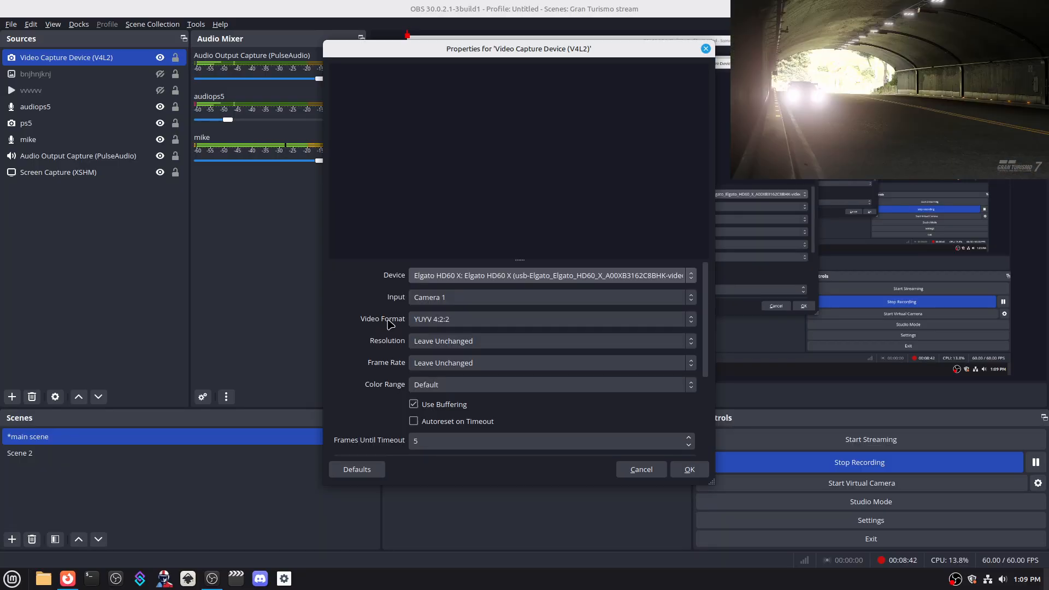
- Configure the new Video Capture Device (V4L2) source with YUYV 4:2:2 video format, 1920x1080 resolution and a 60.00 frame rate
click(472, 324)
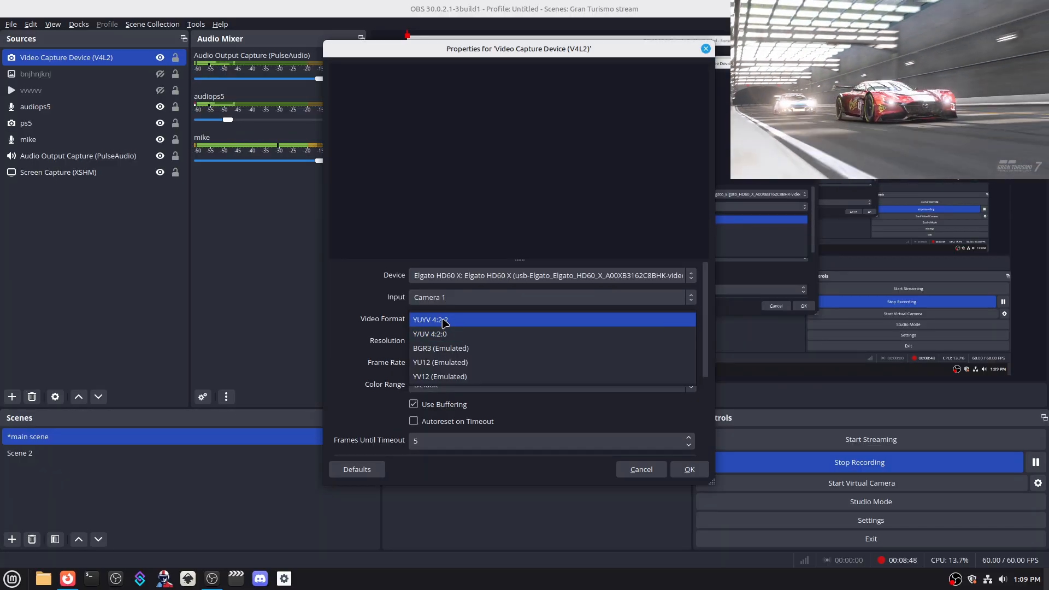
click(446, 321)
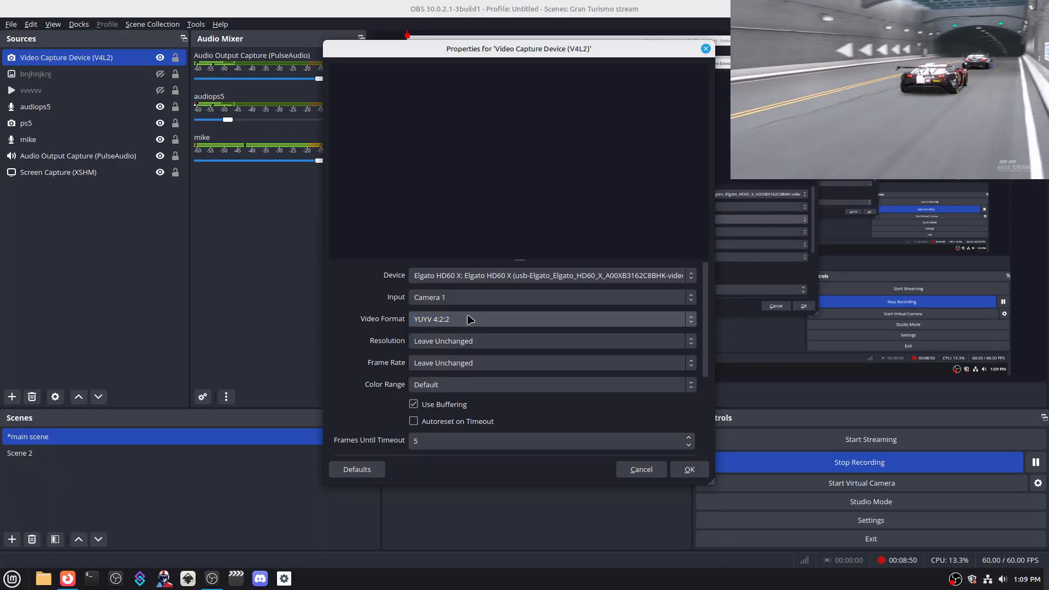
click(449, 344)
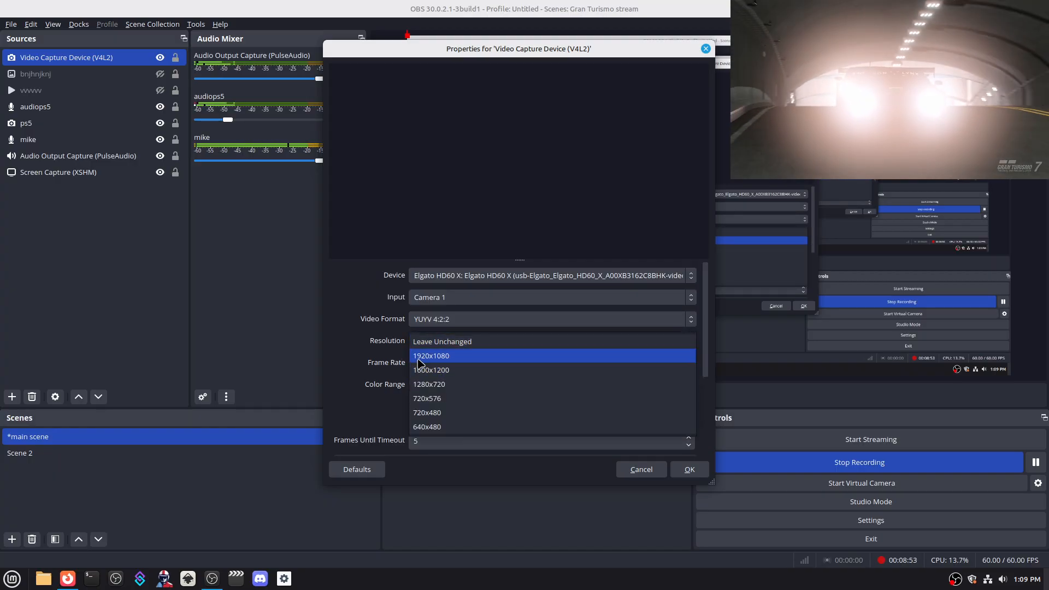
click(453, 361)
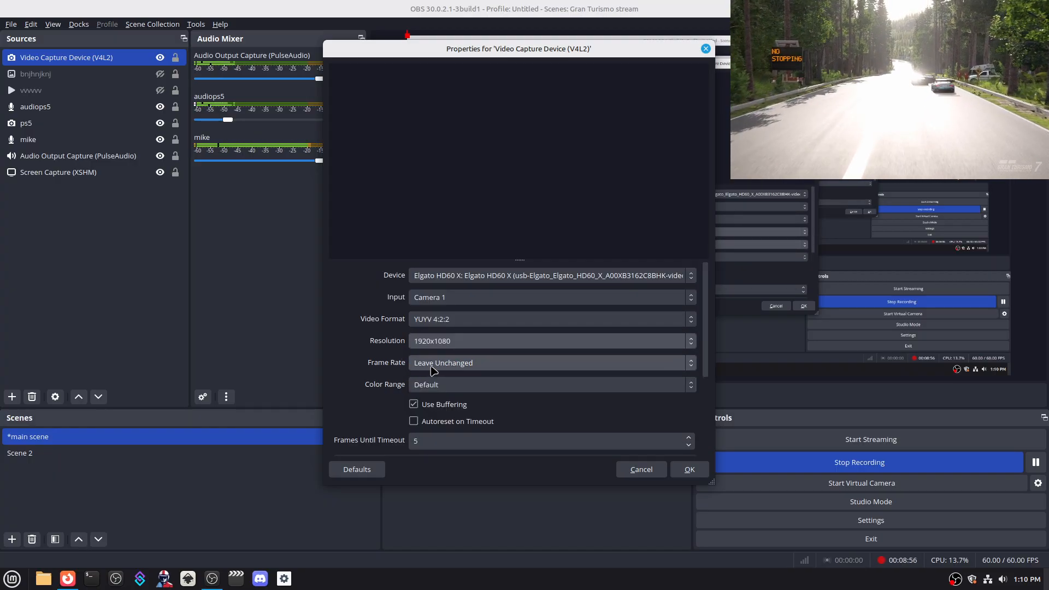
click(437, 363)
click(485, 381)
scroll(359, 359, down, 3)
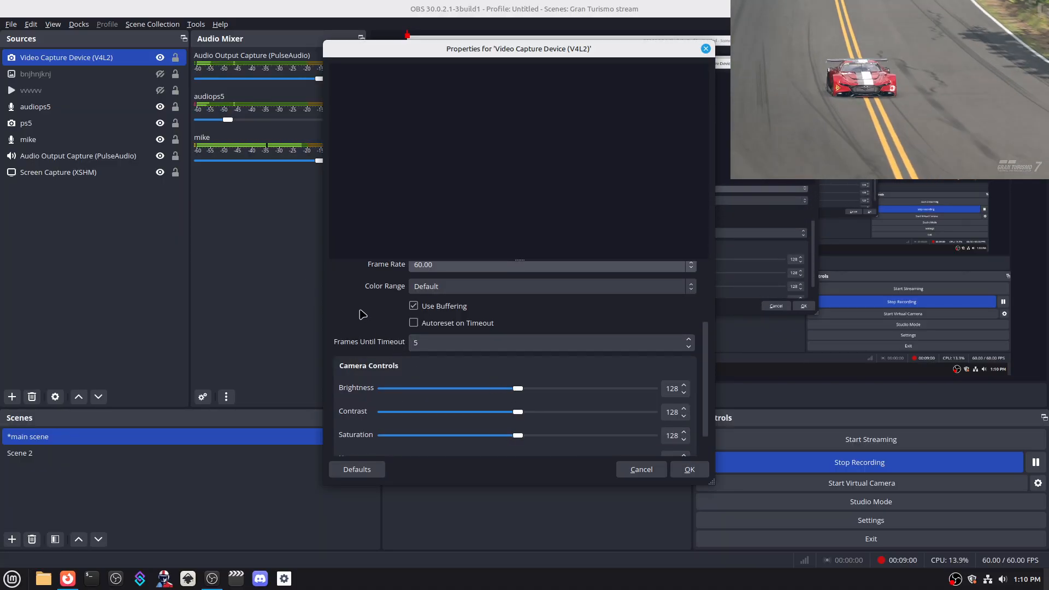
click(695, 472)
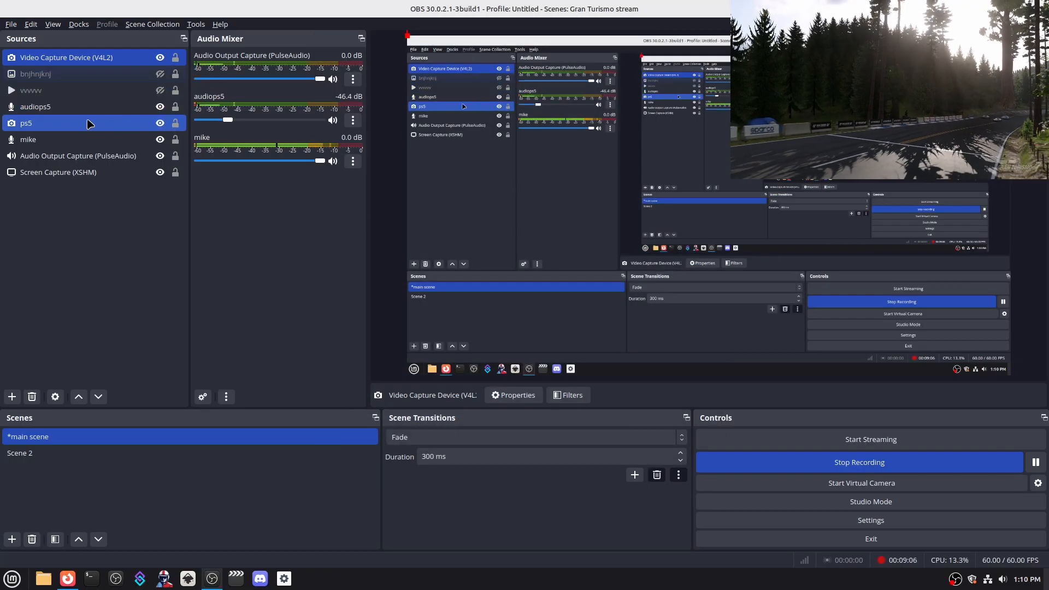
- Remove the newly added Video Capture Device (V4L2) source from the main scene
ctrl+click(57, 125)
click(77, 59)
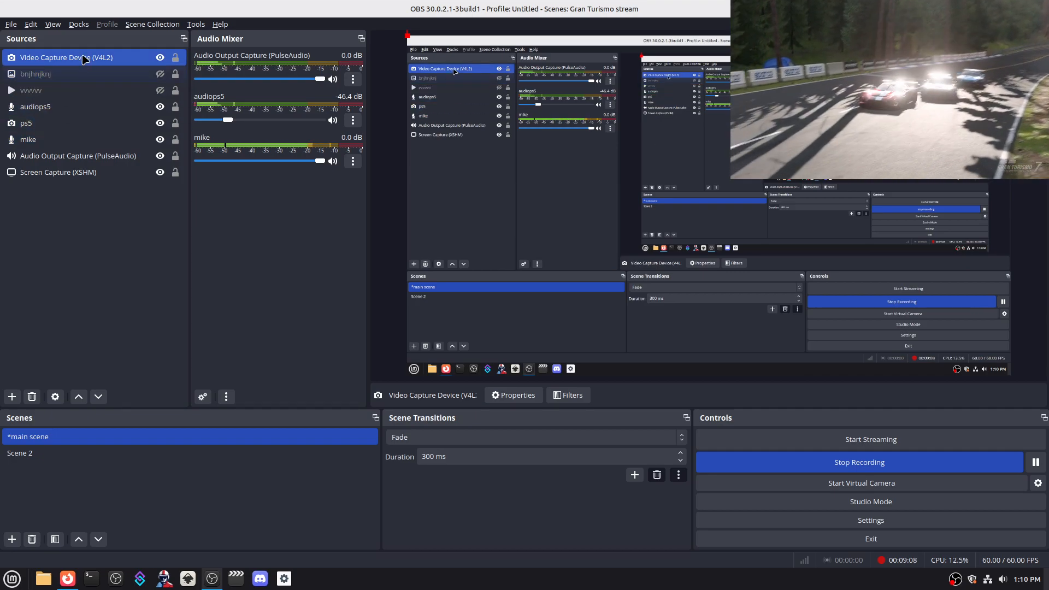
right_click(77, 62)
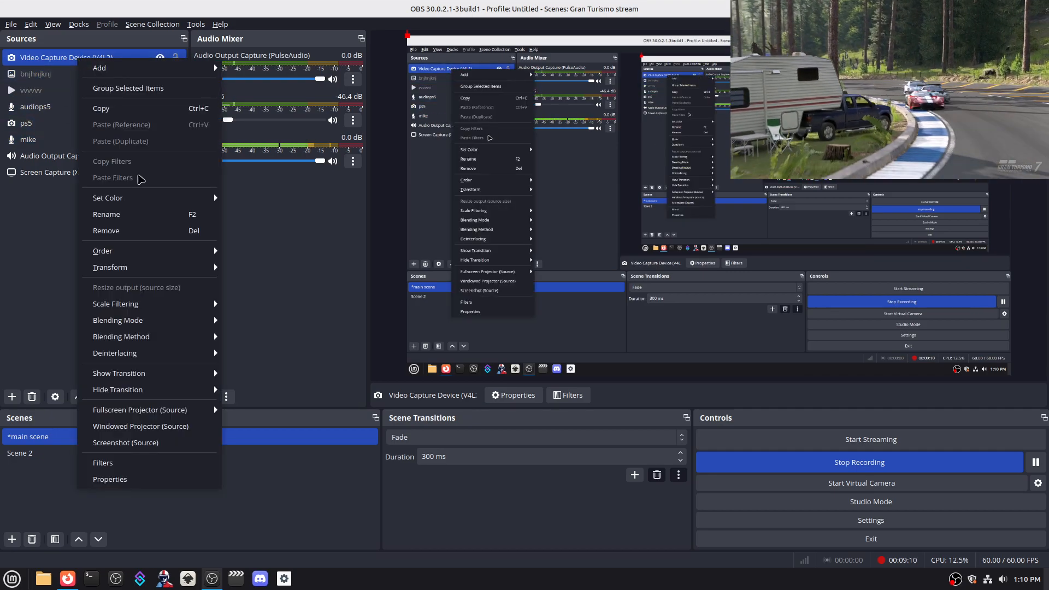
click(114, 236)
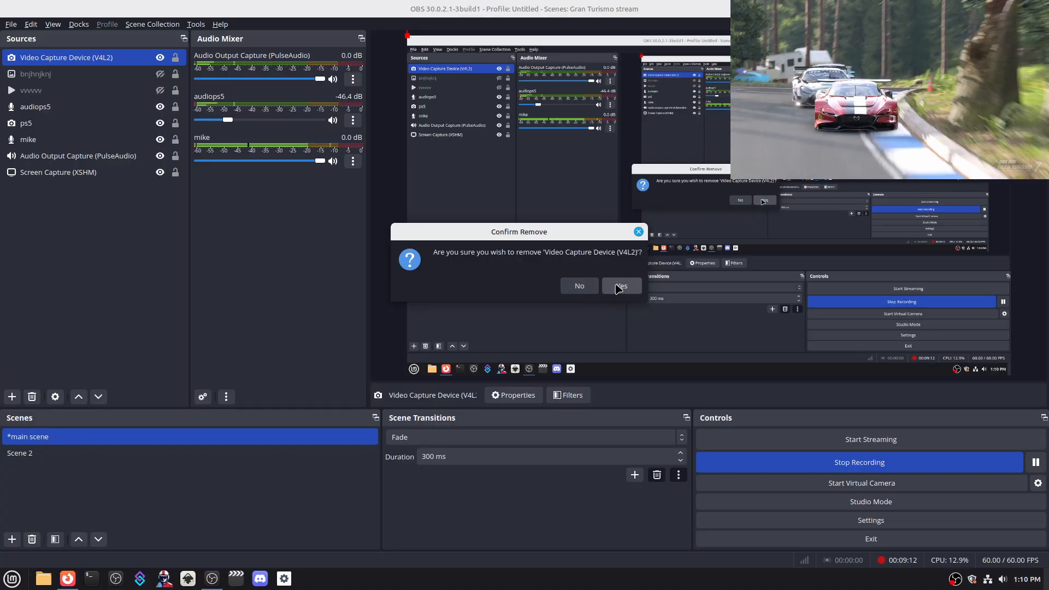
click(618, 287)
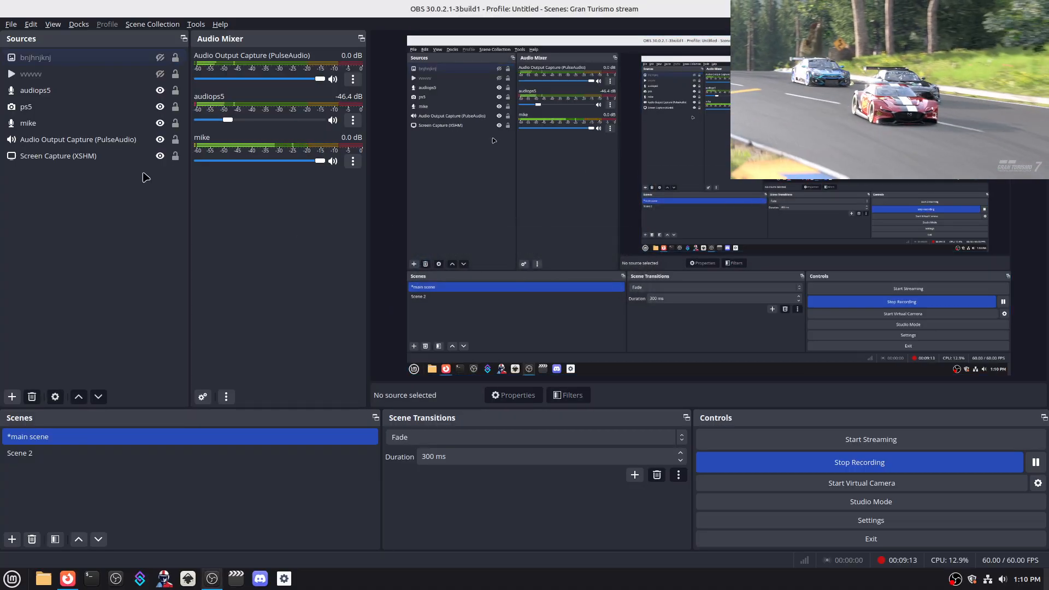
- Resize the ps5 source in the preview, leaving about 1284 px beside it and 722 px below, and select the mike source
click(61, 110)
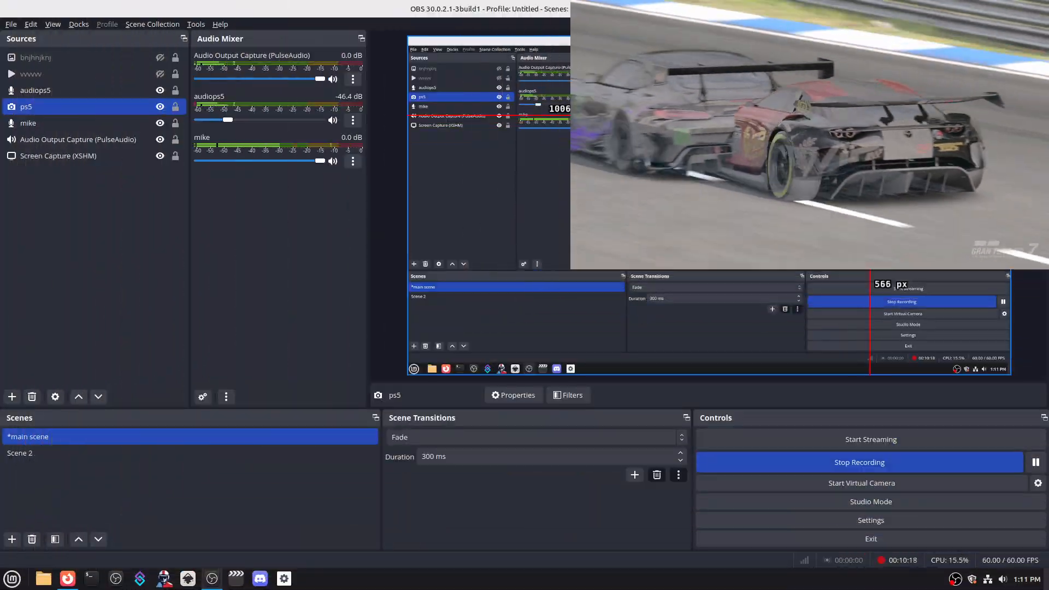
drag(735, 191, 811, 149)
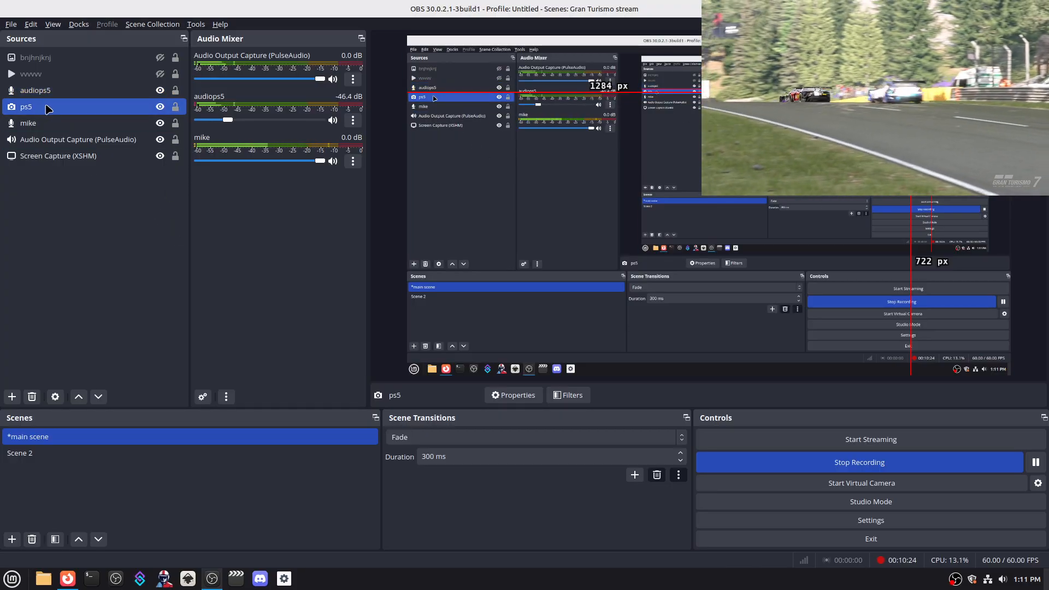
ctrl+click(48, 125)
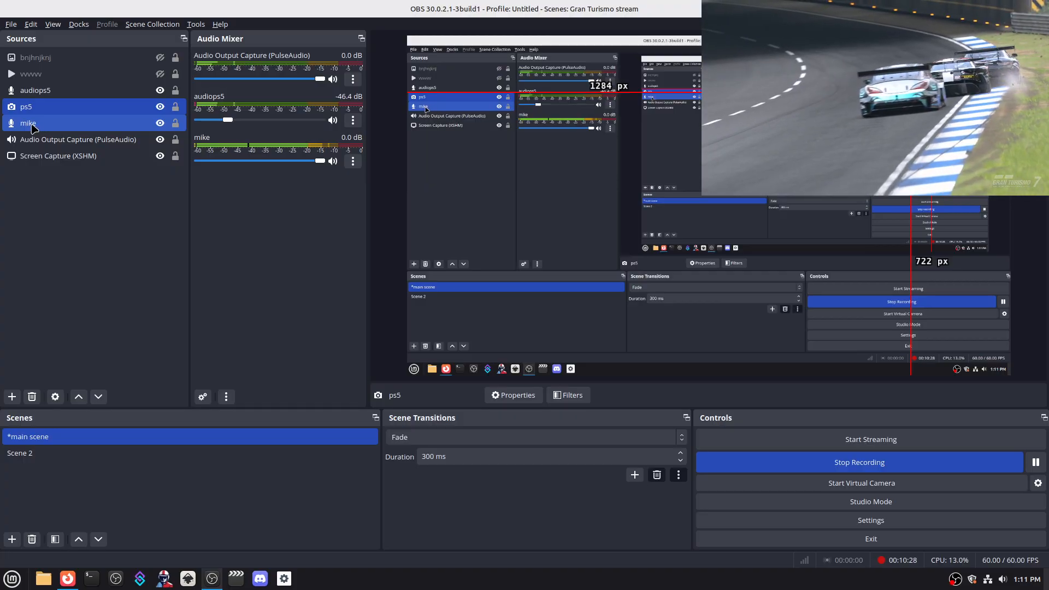
click(48, 125)
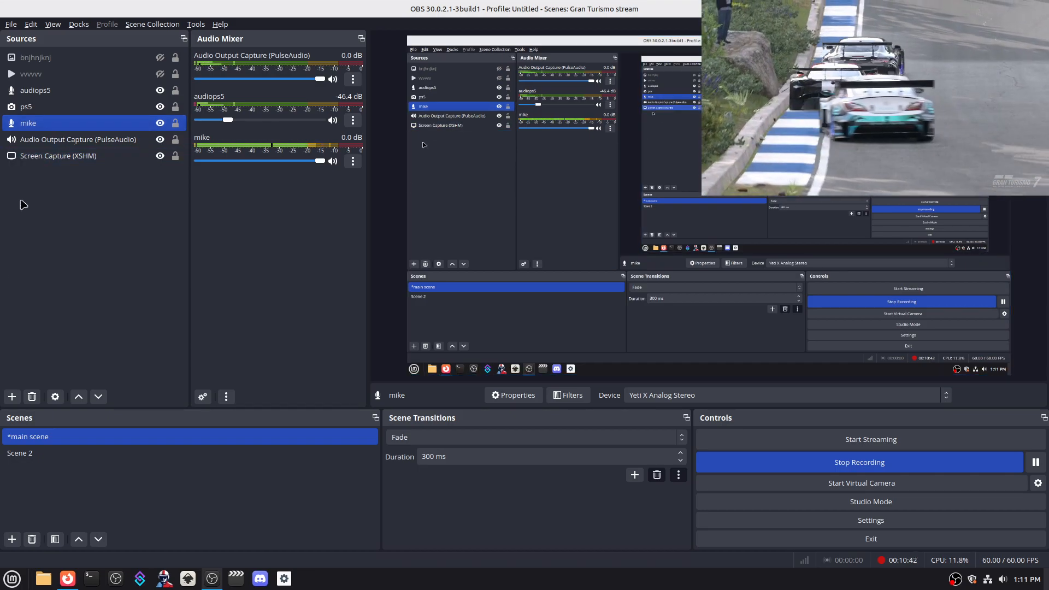
- Add a new Audio Input Capture (PulseAudio) source, review the available microphone devices and keep Default as its device
click(12, 396)
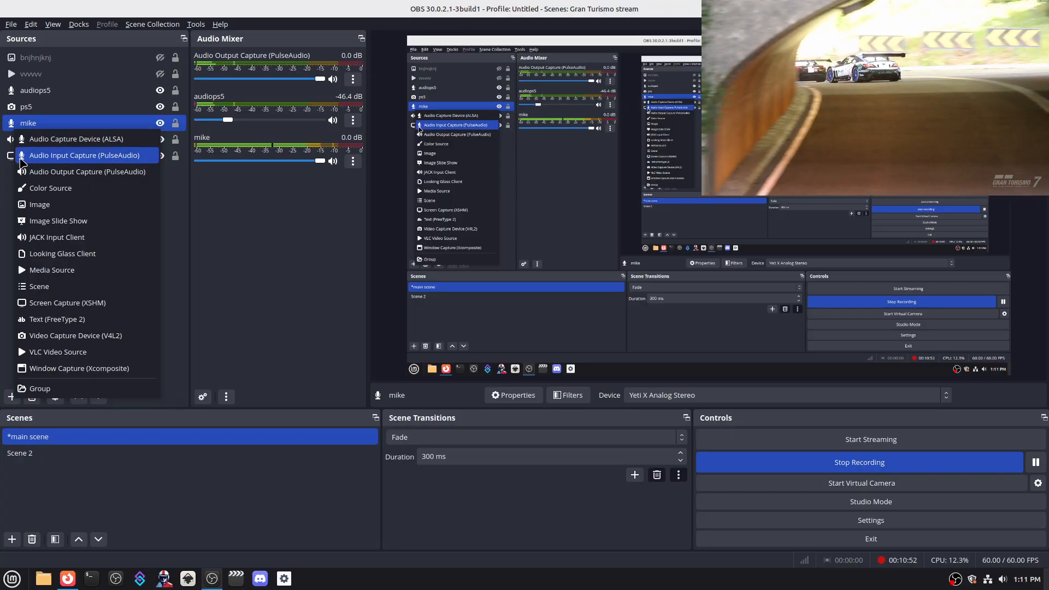
click(22, 156)
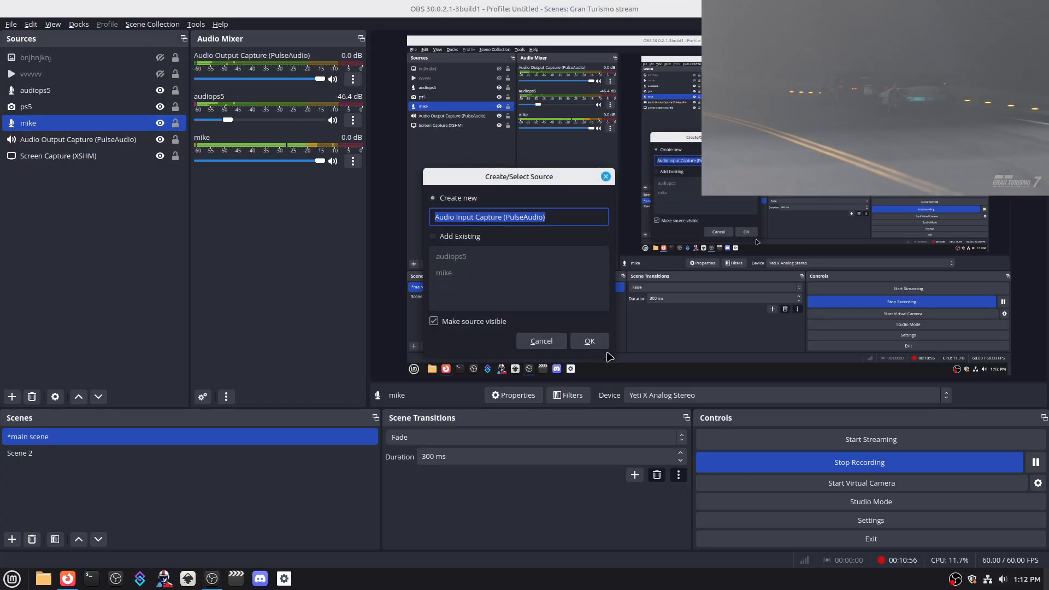
click(600, 344)
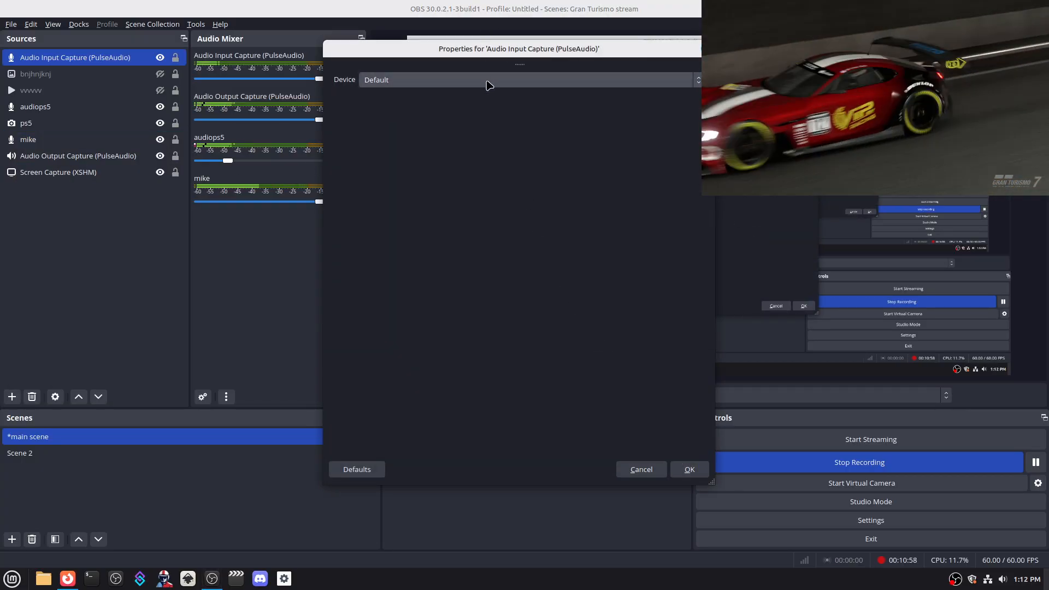
click(486, 82)
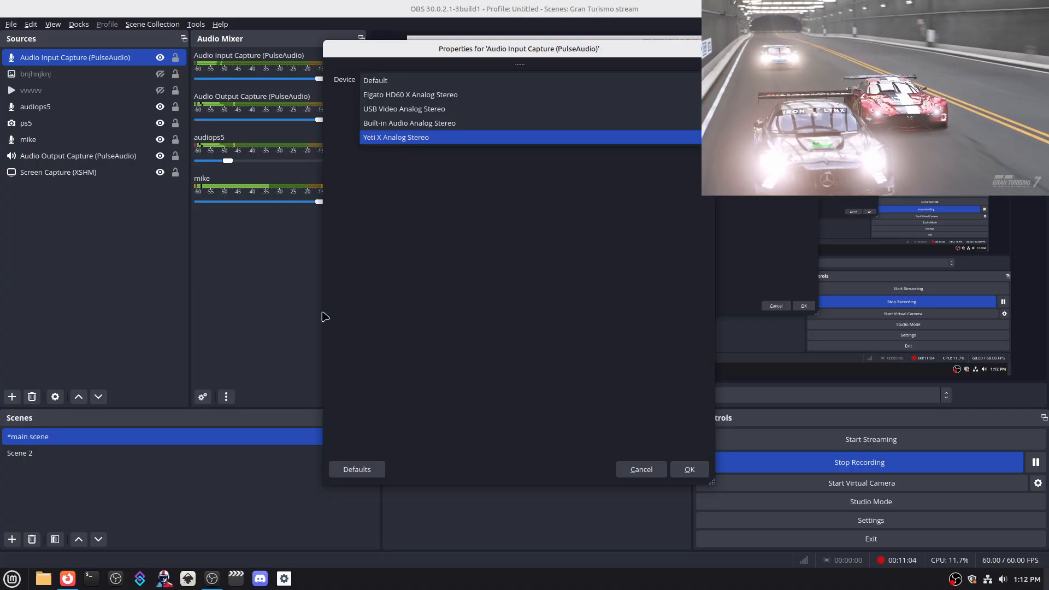
click(683, 473)
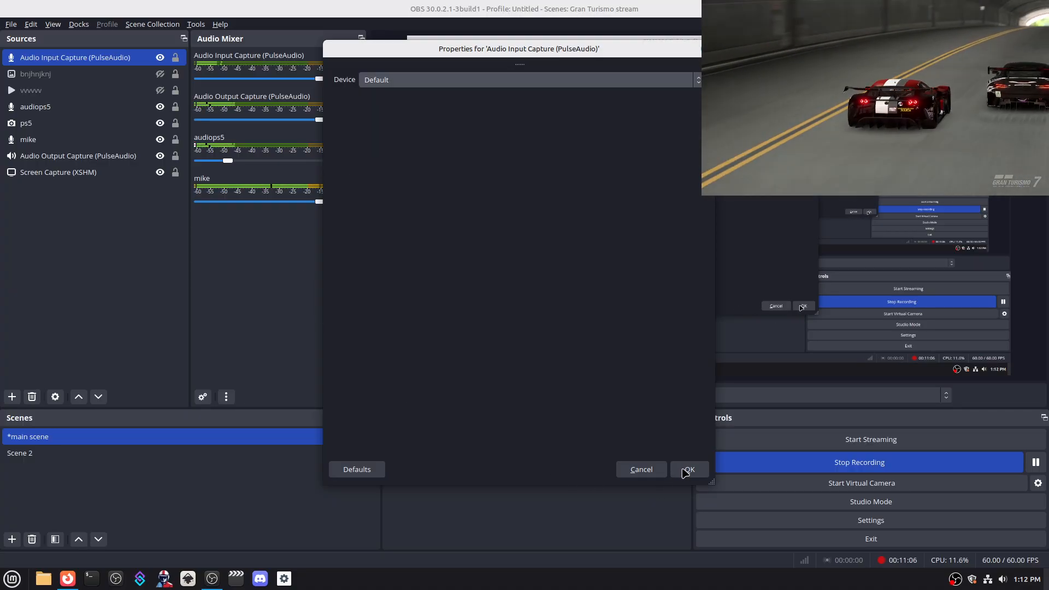
click(689, 470)
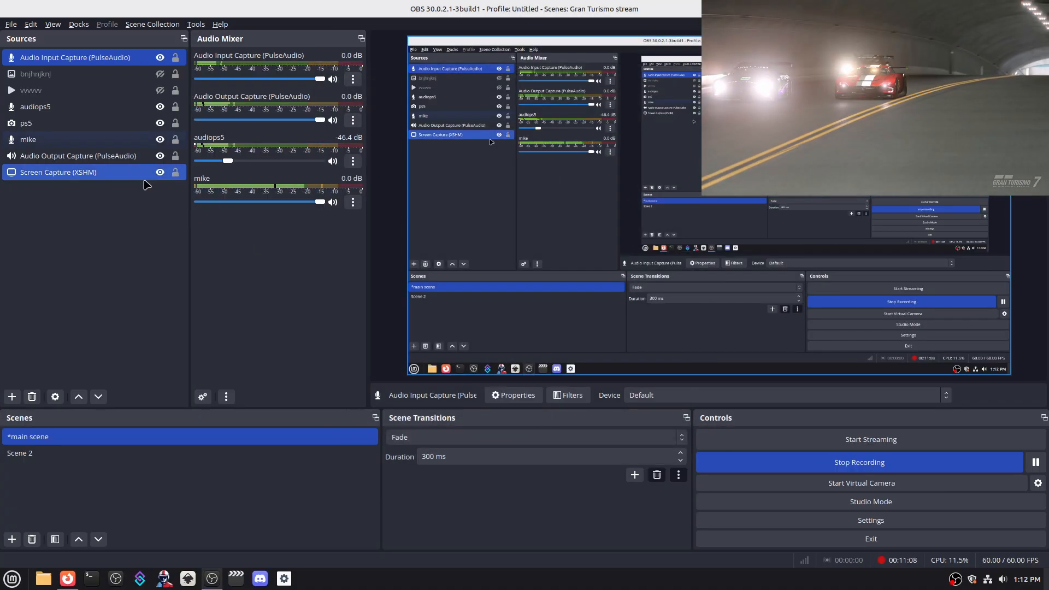
- Remove the newly added Audio Input Capture (PulseAudio) source and reselect the mike source
right_click(72, 65)
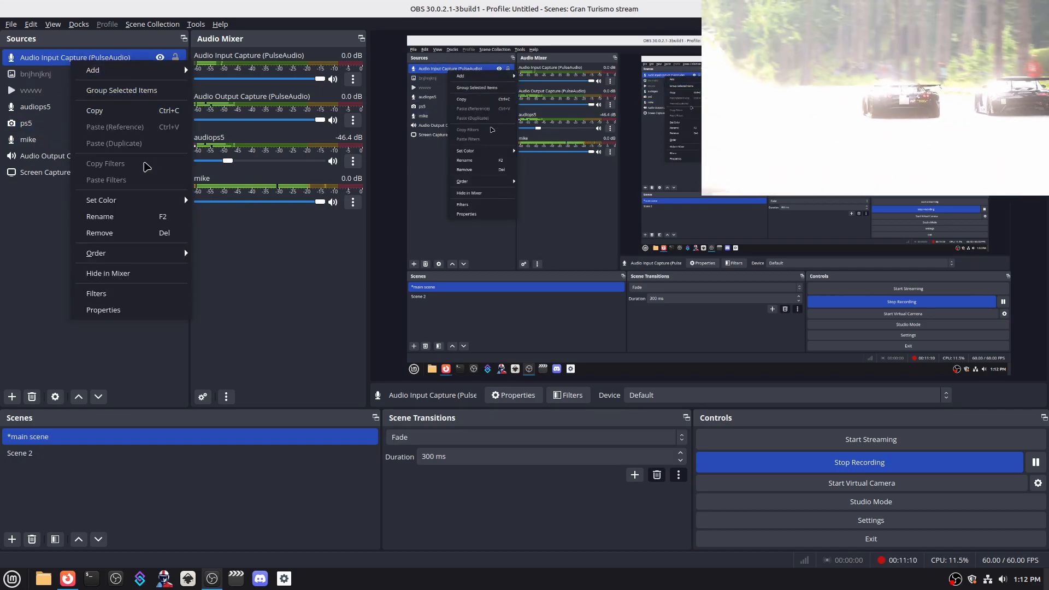
click(153, 237)
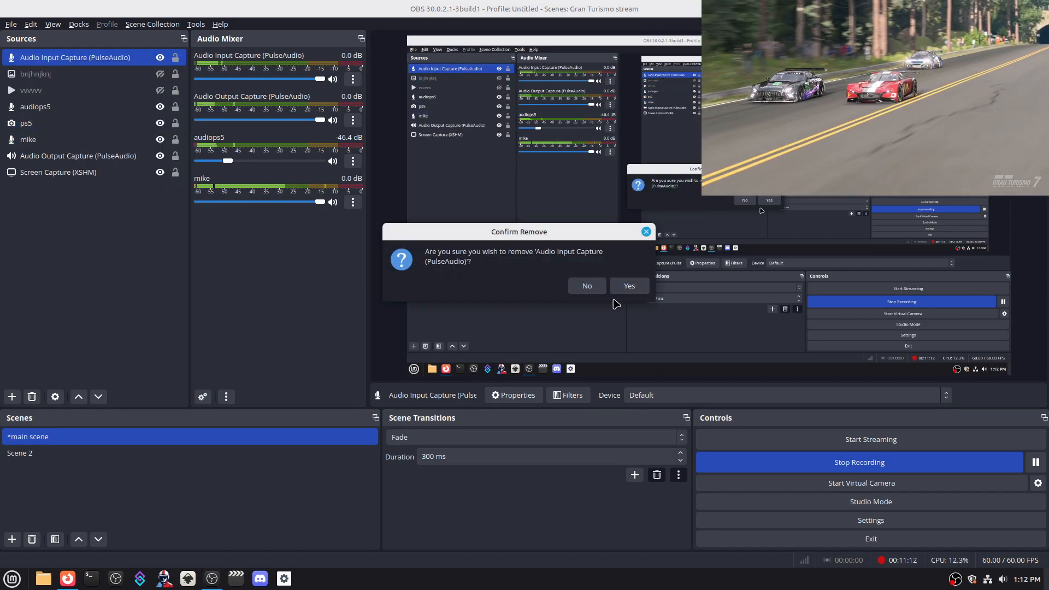
click(629, 285)
click(77, 124)
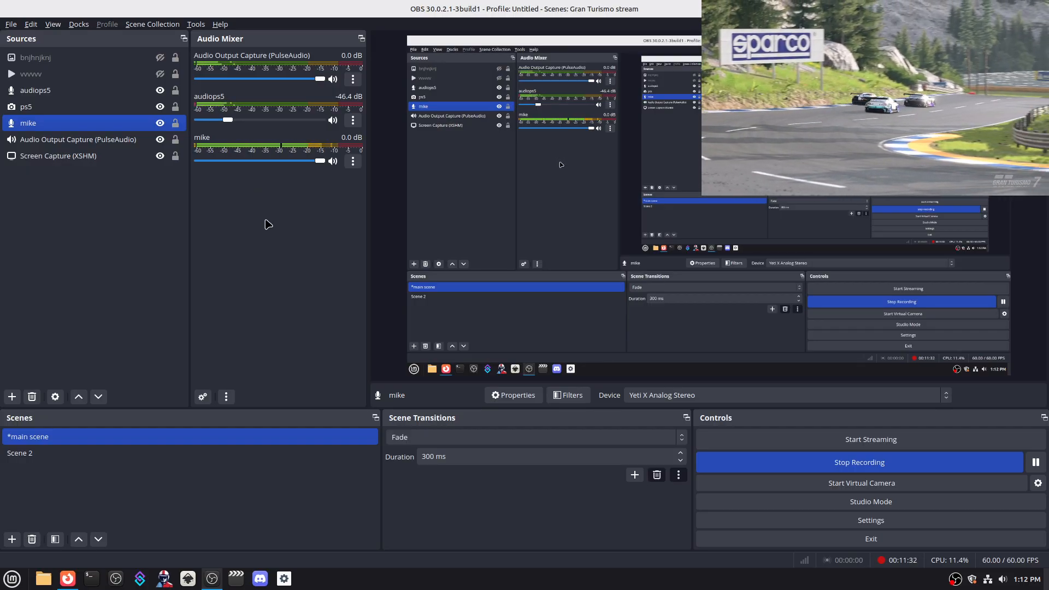
- Review the Audio Monitoring options for mike in Advanced Audio Properties without changing them
right_click(267, 224)
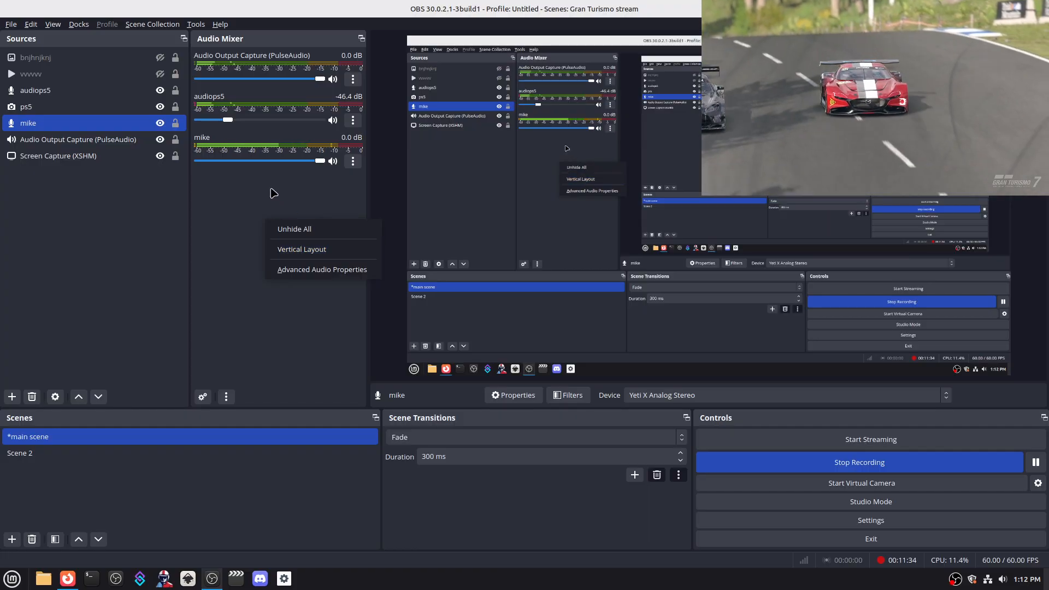
click(265, 219)
right_click(290, 240)
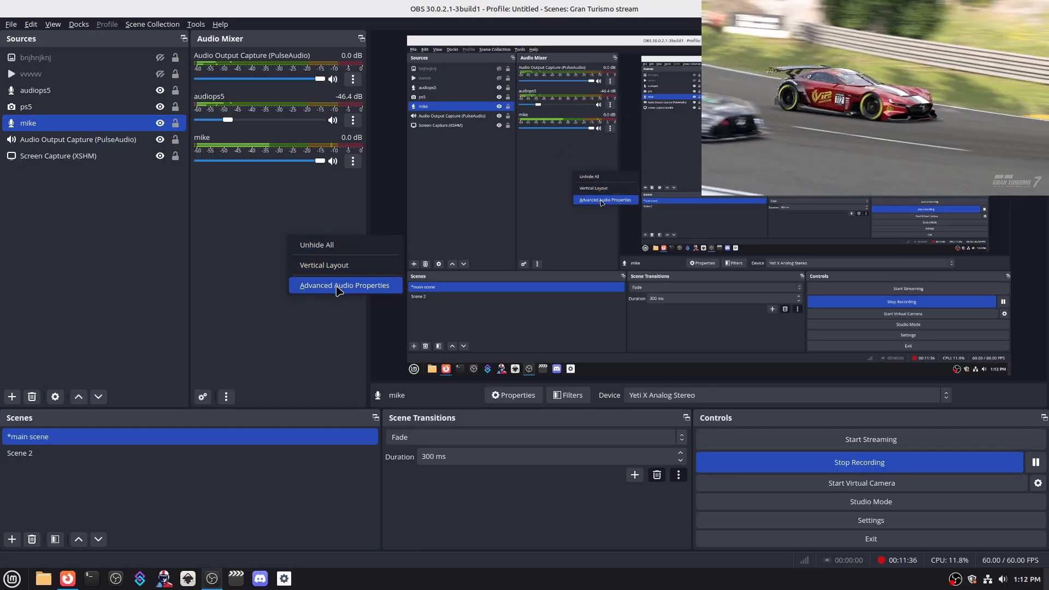
click(338, 286)
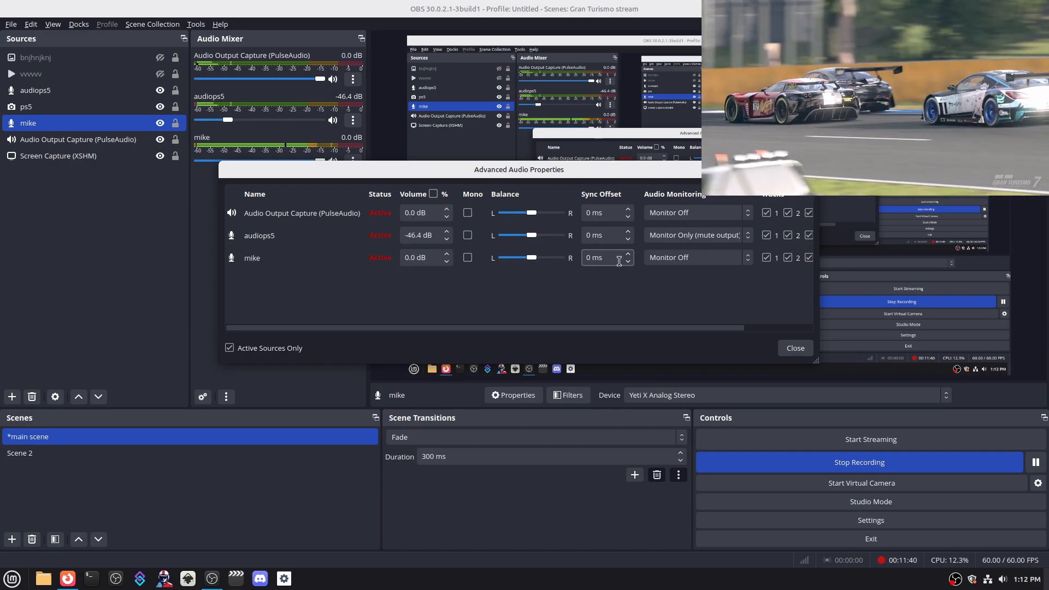
click(748, 264)
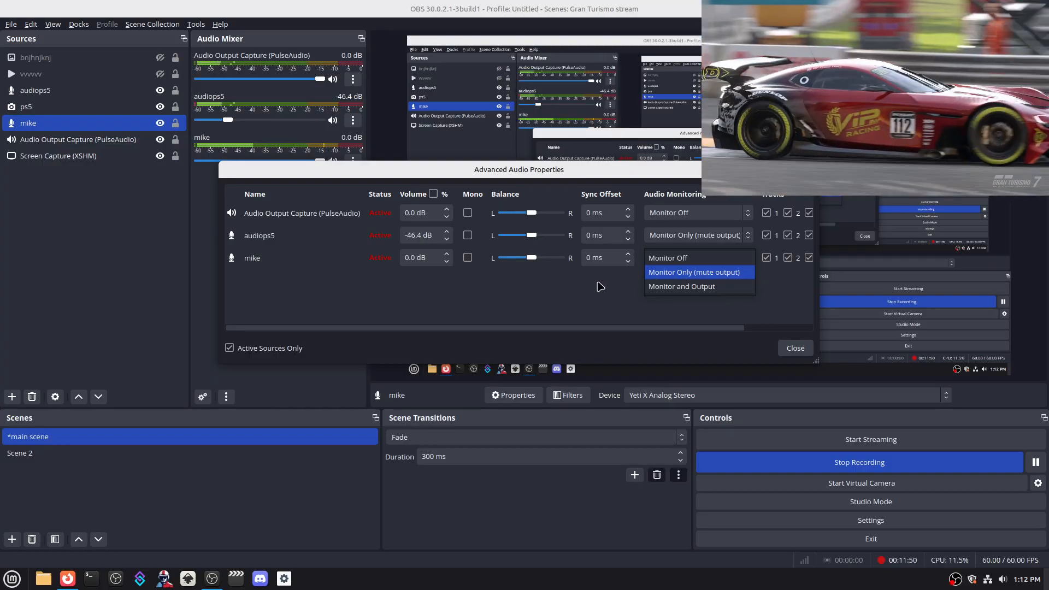
click(600, 286)
click(802, 353)
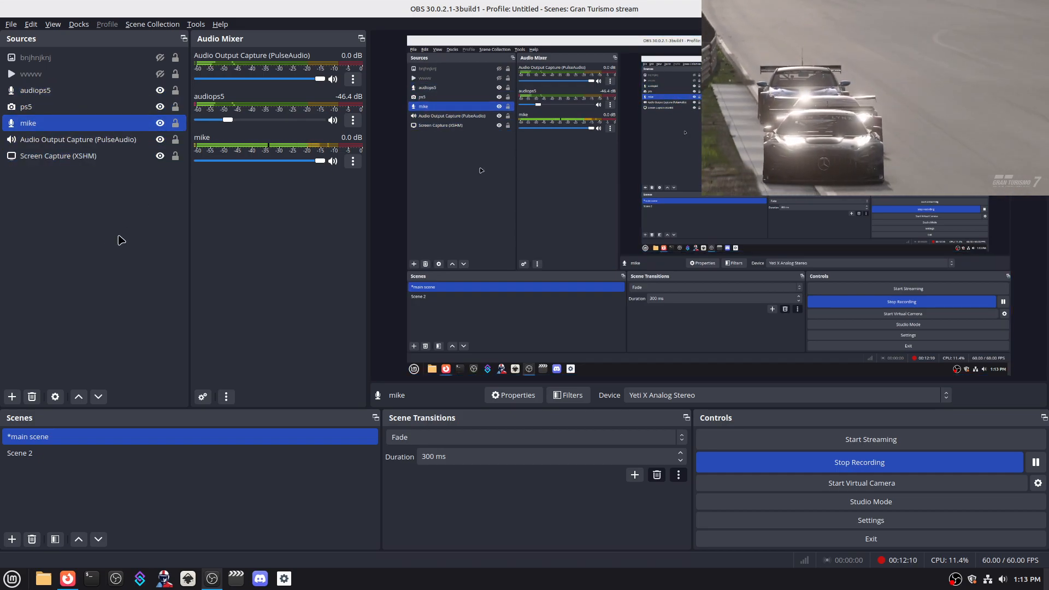
- Select audiops5, add a new Audio Input Capture (PulseAudio) source, and review its device list for the Elgato HD60 X, keeping Default
ctrl+click(23, 94)
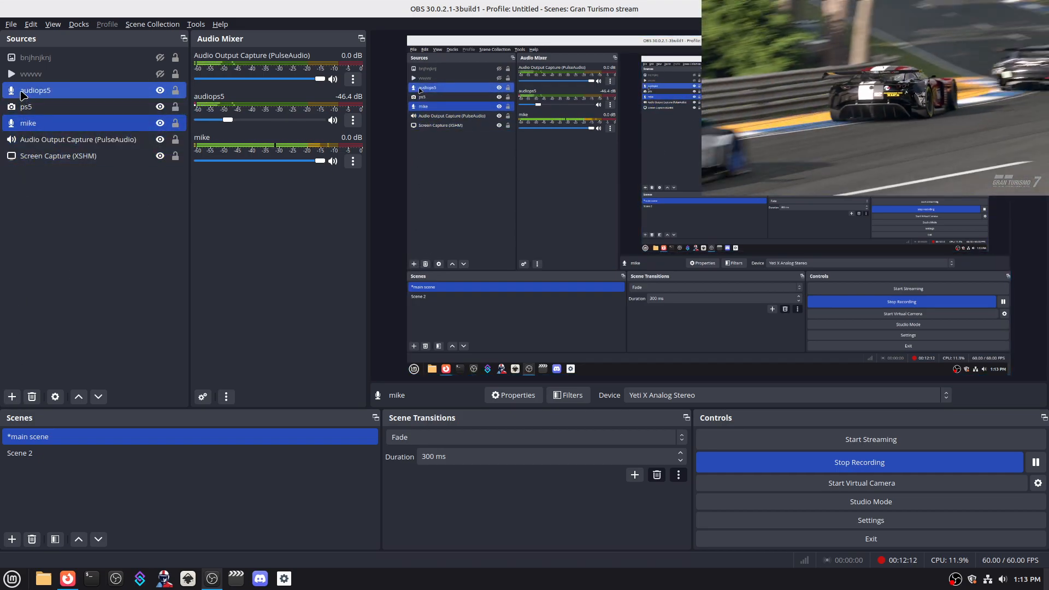
click(29, 94)
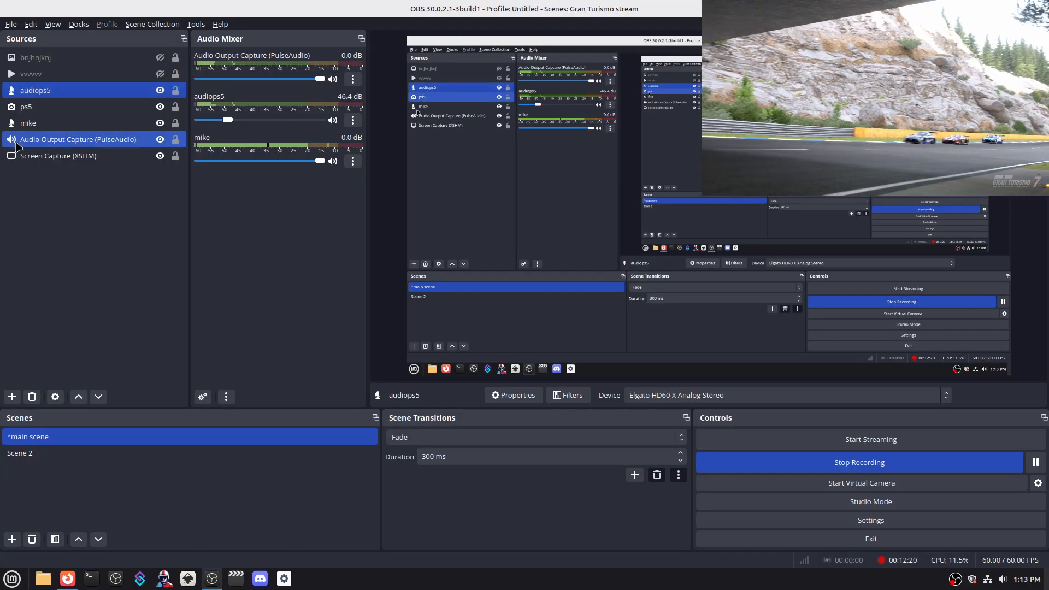
right_click(25, 372)
mouse_move(38, 377)
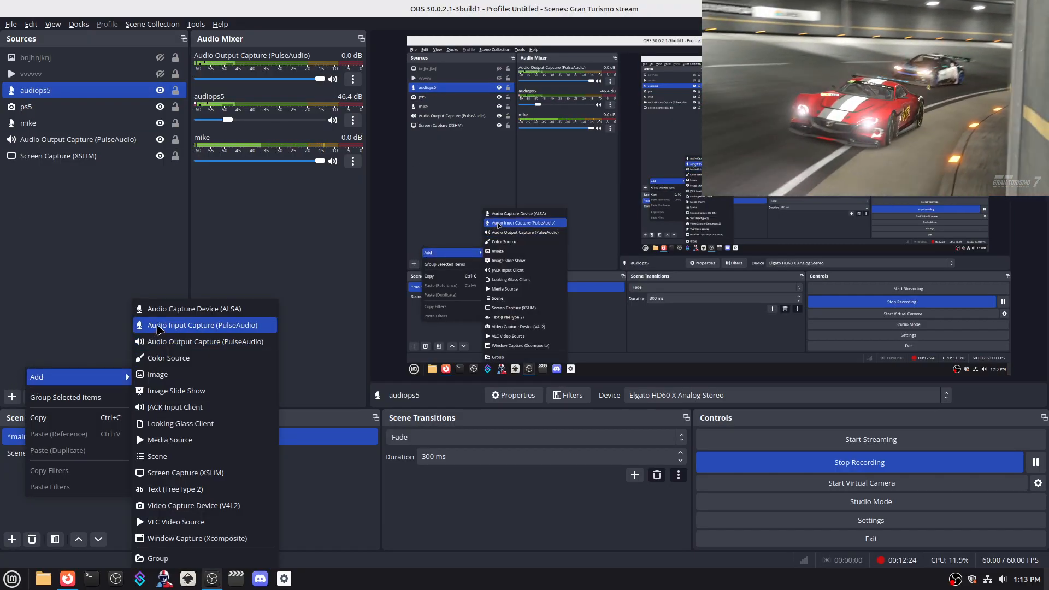
click(159, 326)
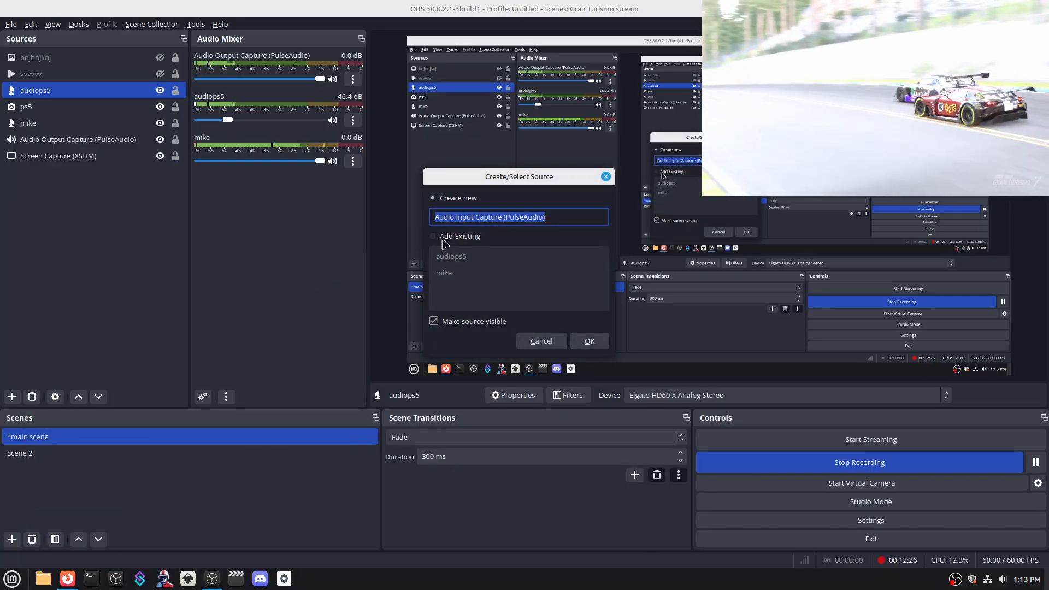
click(589, 340)
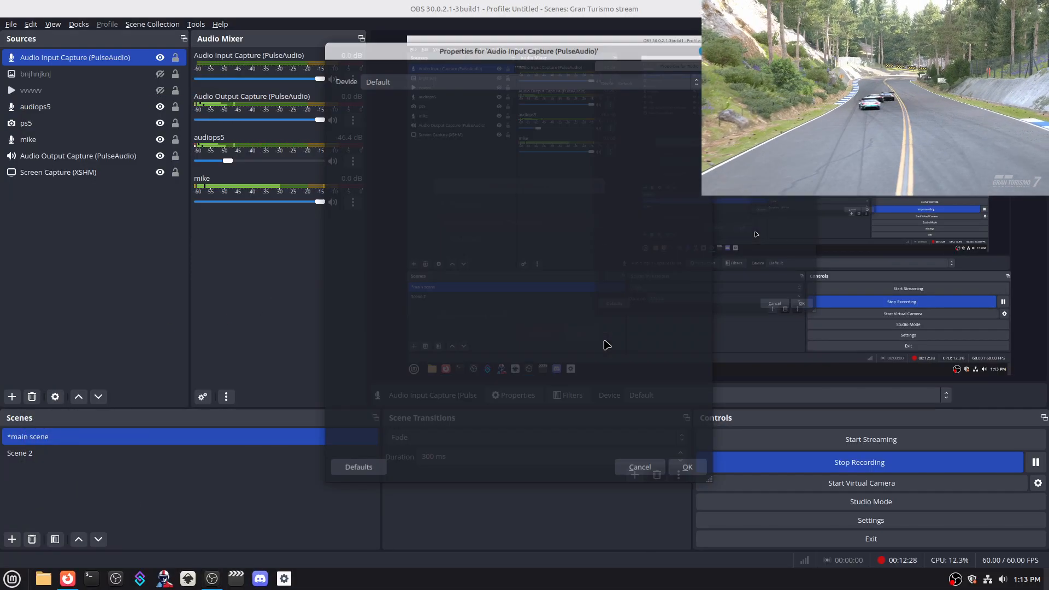
click(394, 85)
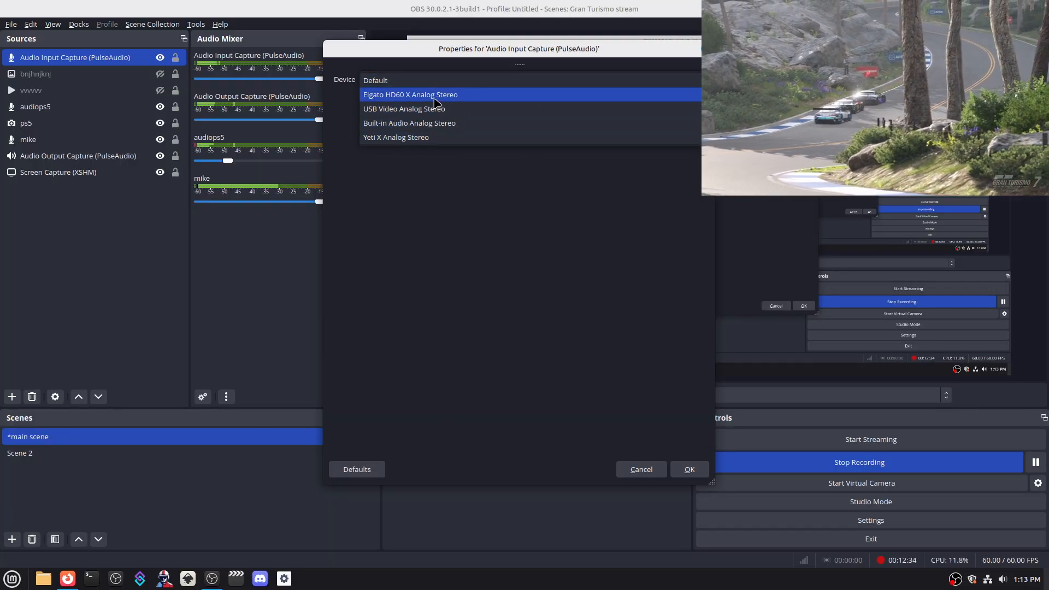
click(646, 470)
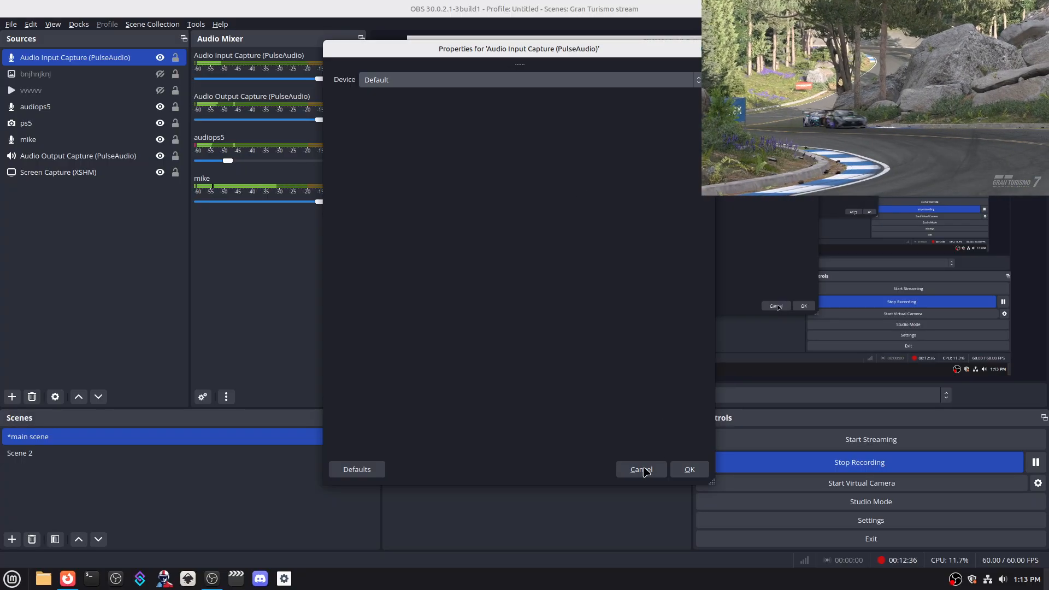
click(640, 470)
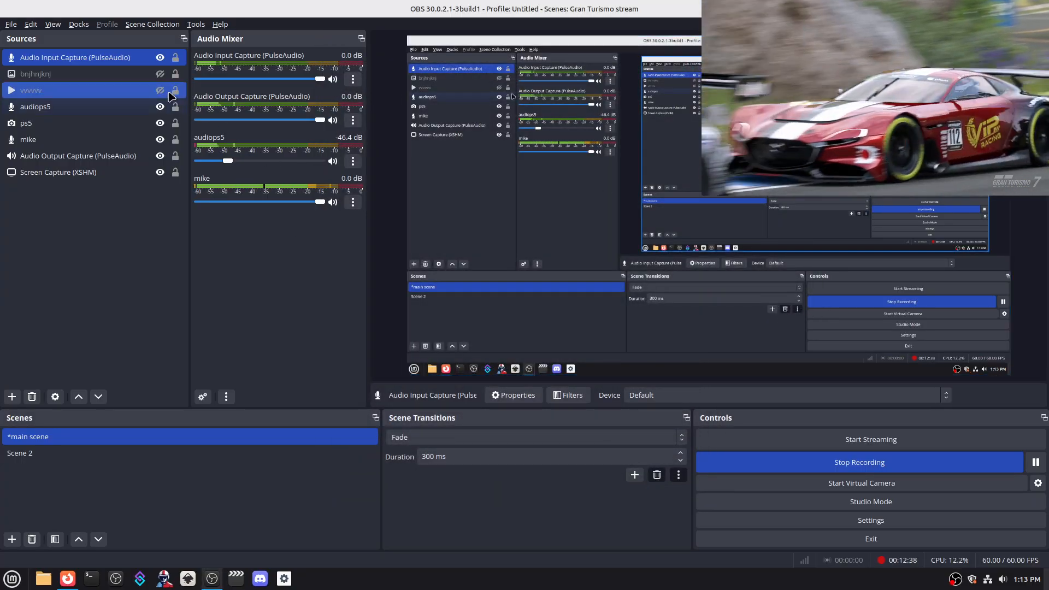
- Remove the newly added Audio Input Capture (PulseAudio) source from the main scene
right_click(115, 57)
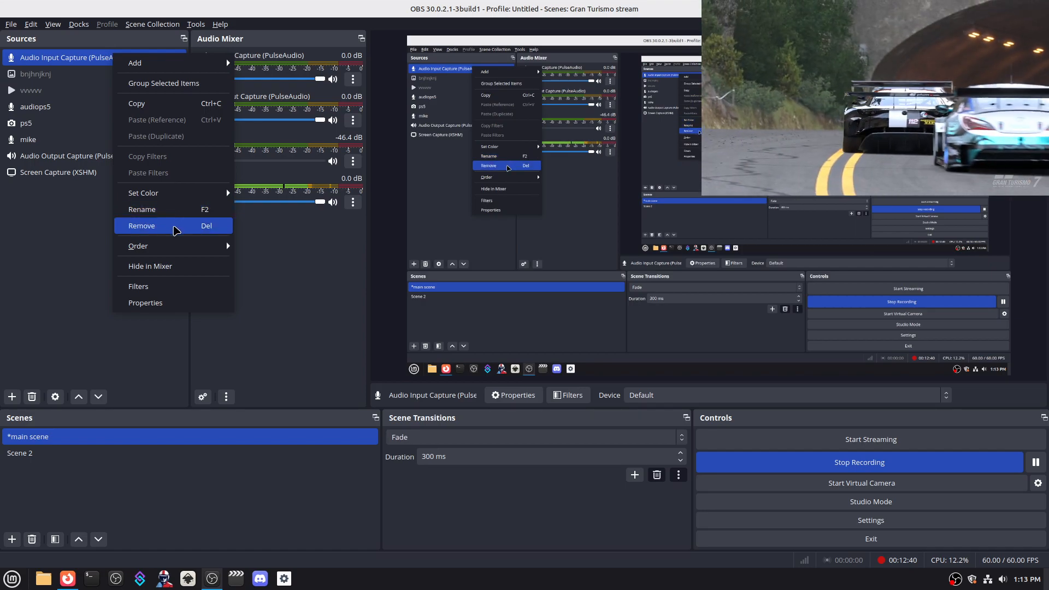
click(177, 226)
click(629, 286)
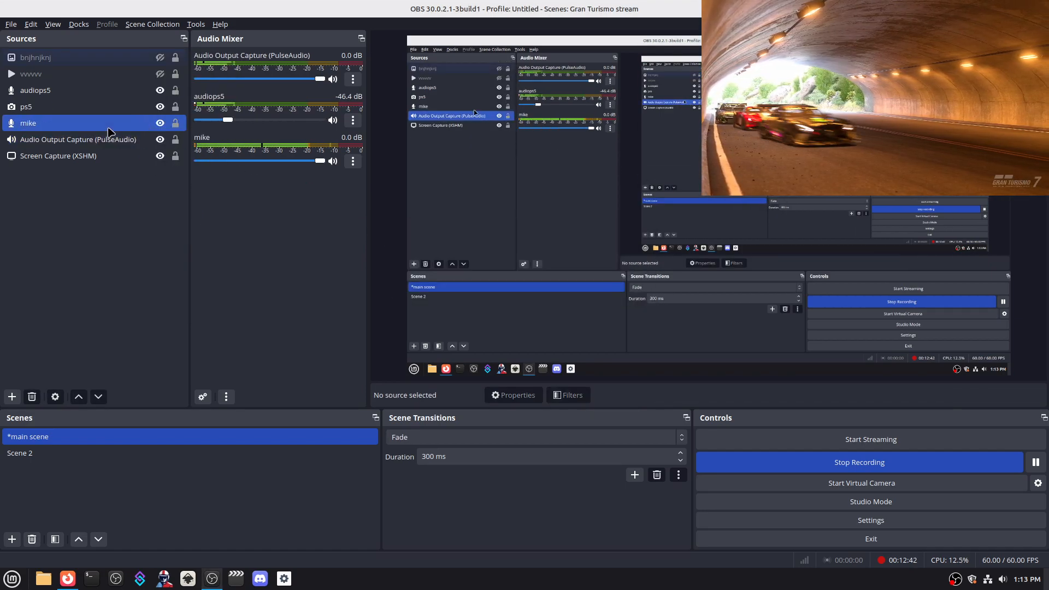
- Select the audiops5 source and raise its mixer volume to -20.9 dB
click(48, 95)
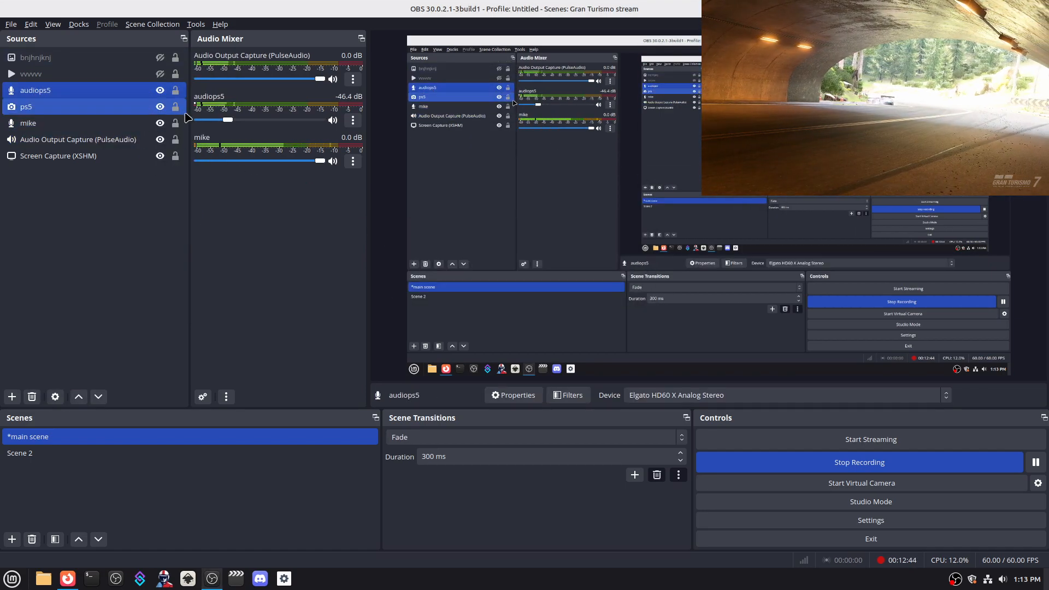
drag(229, 122, 258, 124)
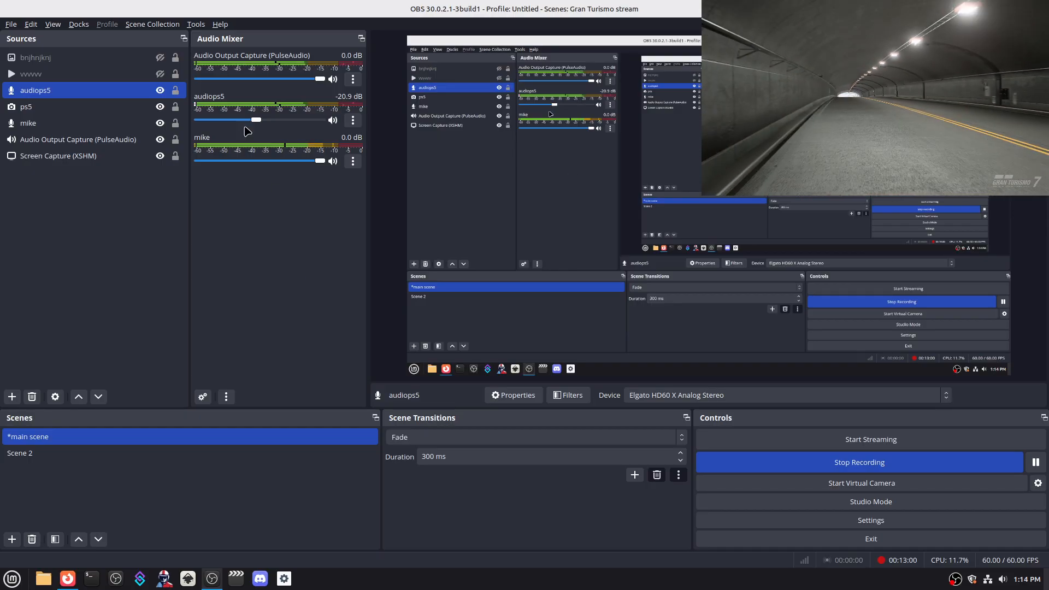
- Review the Audio Monitoring options for audiops5 in Advanced Audio Properties without changing the selection
right_click(275, 261)
click(324, 309)
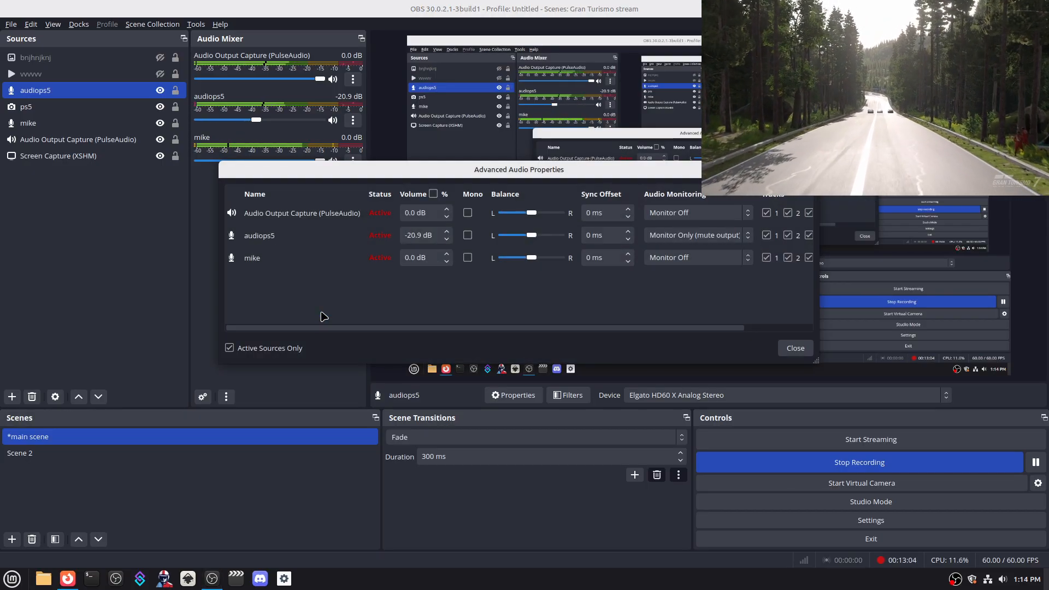
click(796, 346)
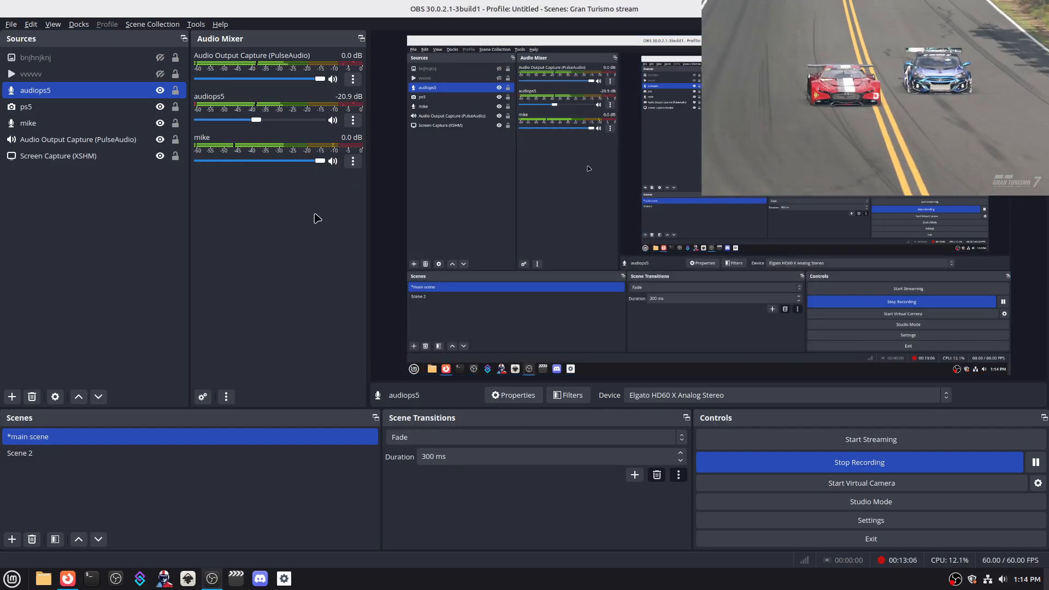
right_click(265, 256)
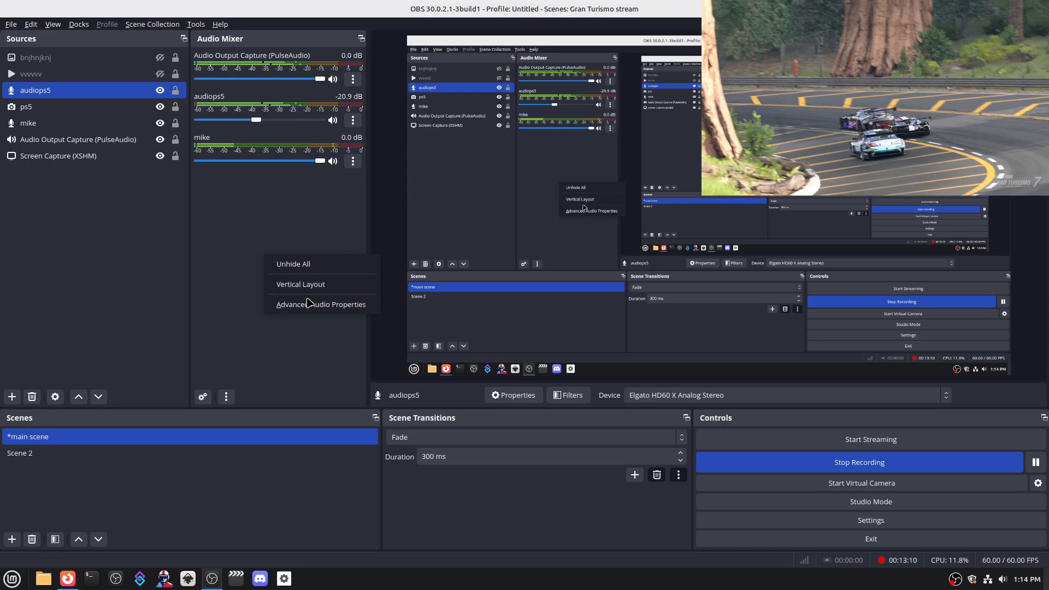
click(319, 306)
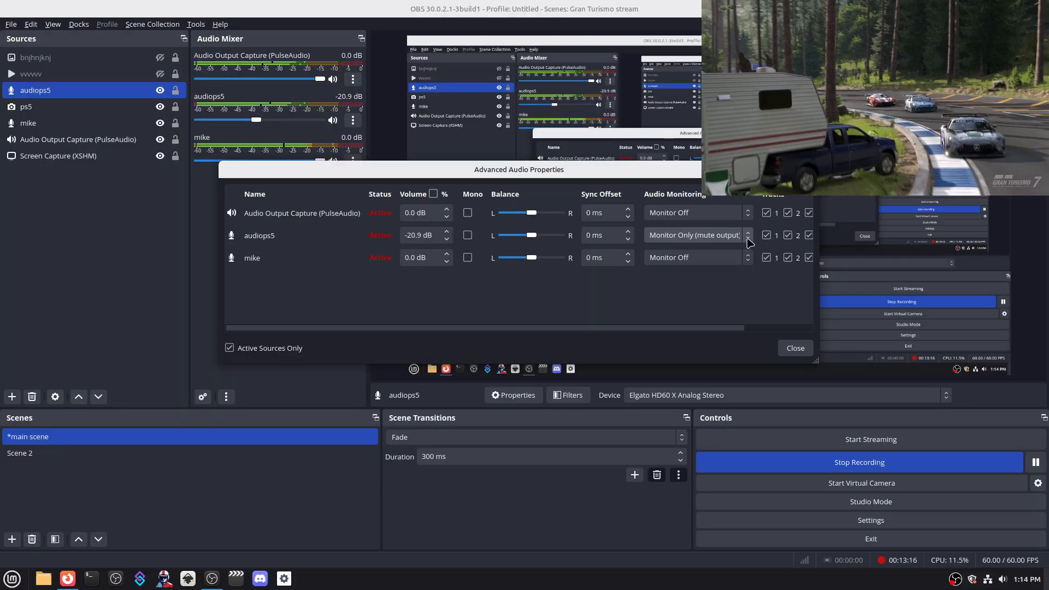
click(747, 238)
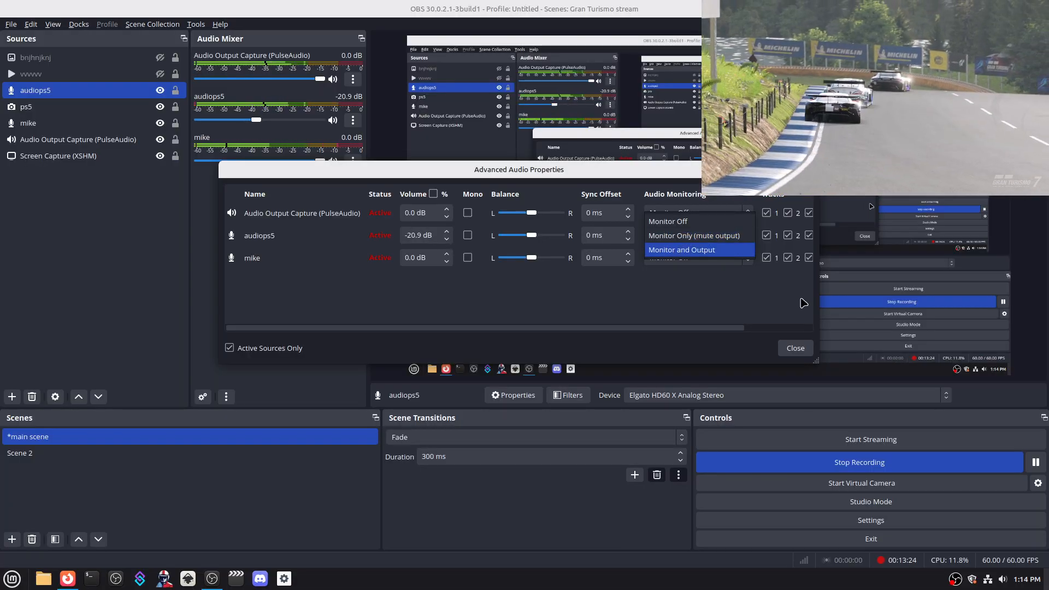
click(800, 352)
click(801, 352)
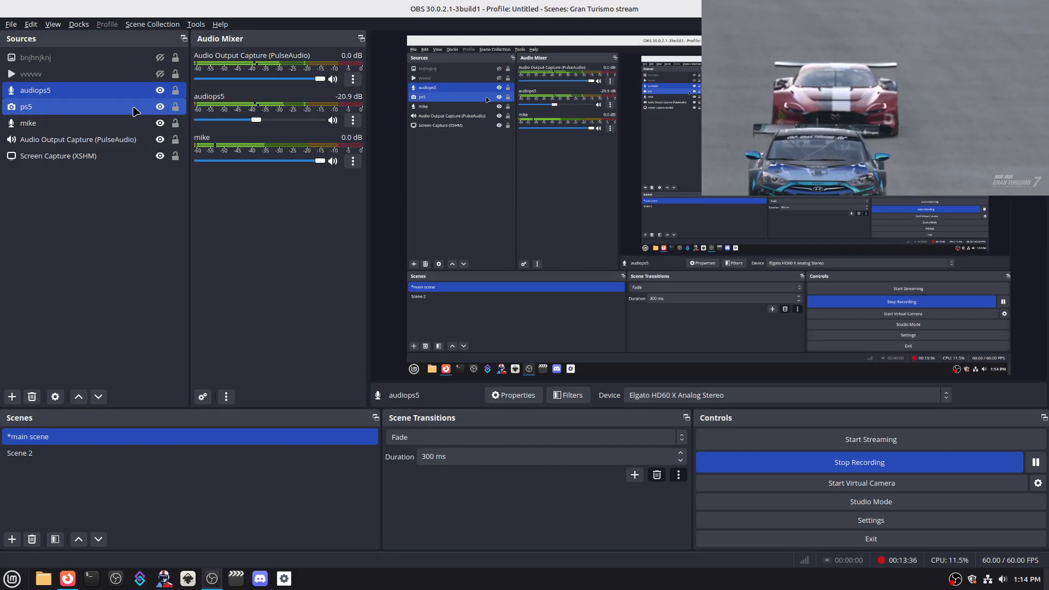
- Add a second Audio Output Capture (PulseAudio) source, review its available output devices and keep Default
ctrl+click(22, 143)
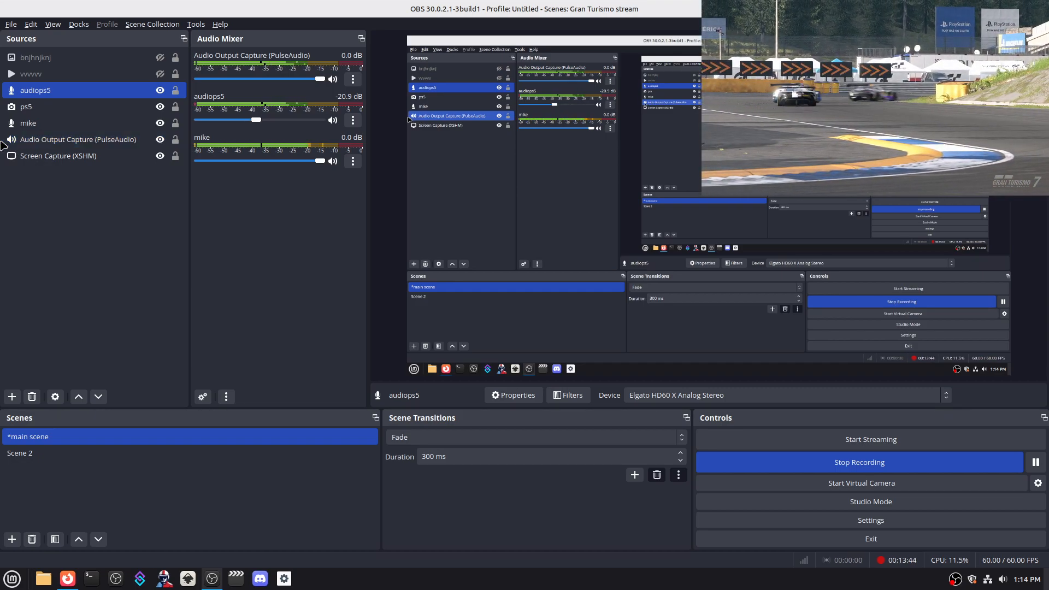
click(12, 397)
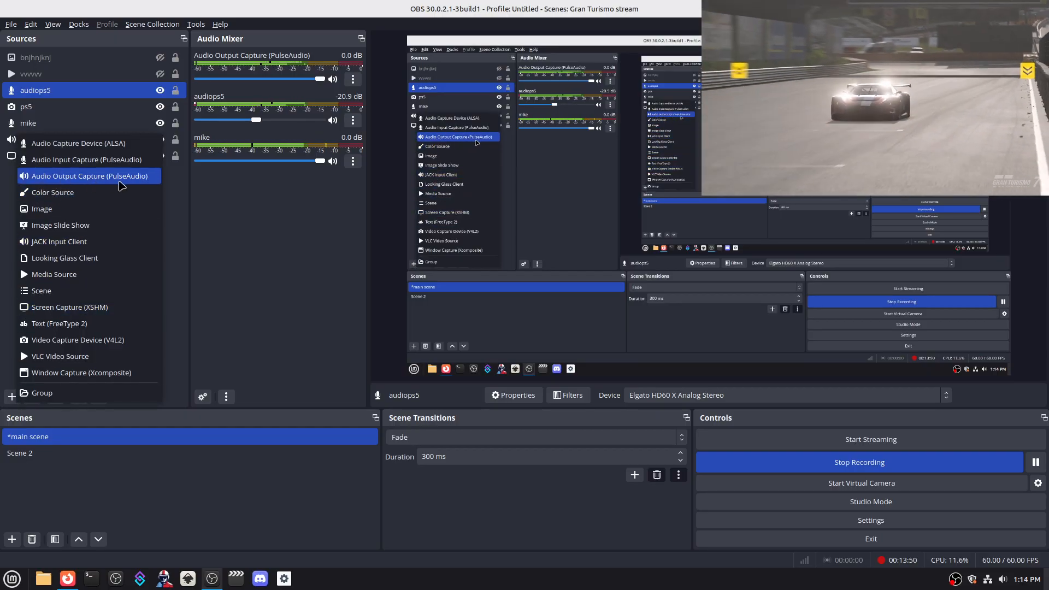
click(119, 183)
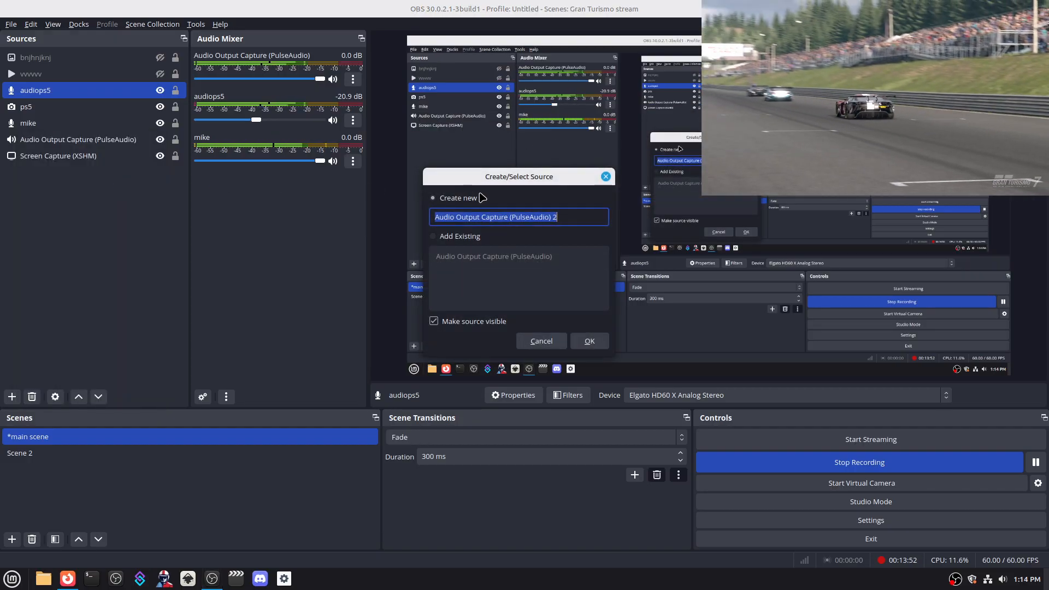
click(588, 340)
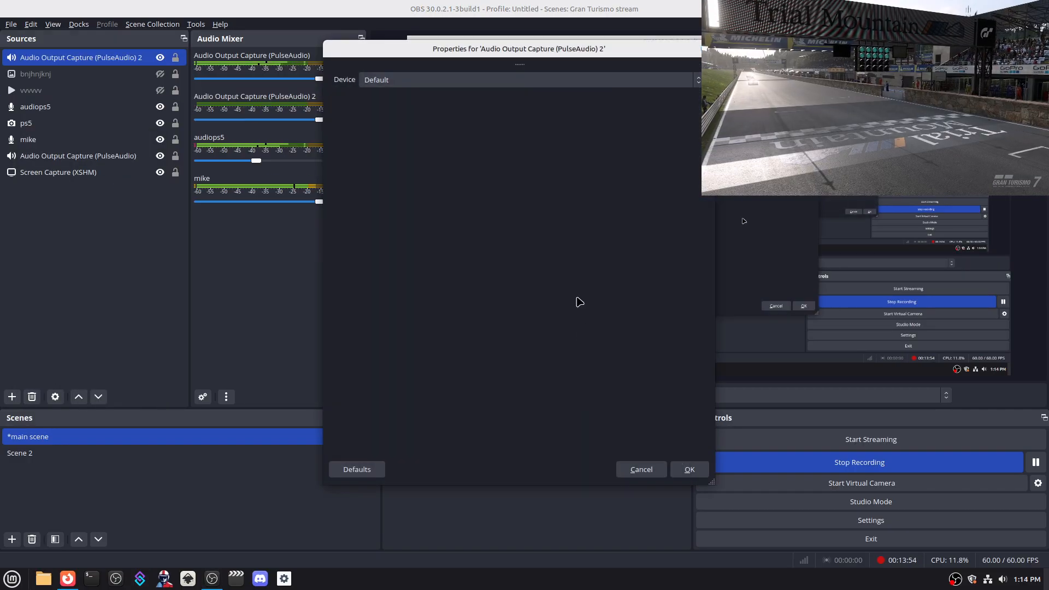
click(391, 82)
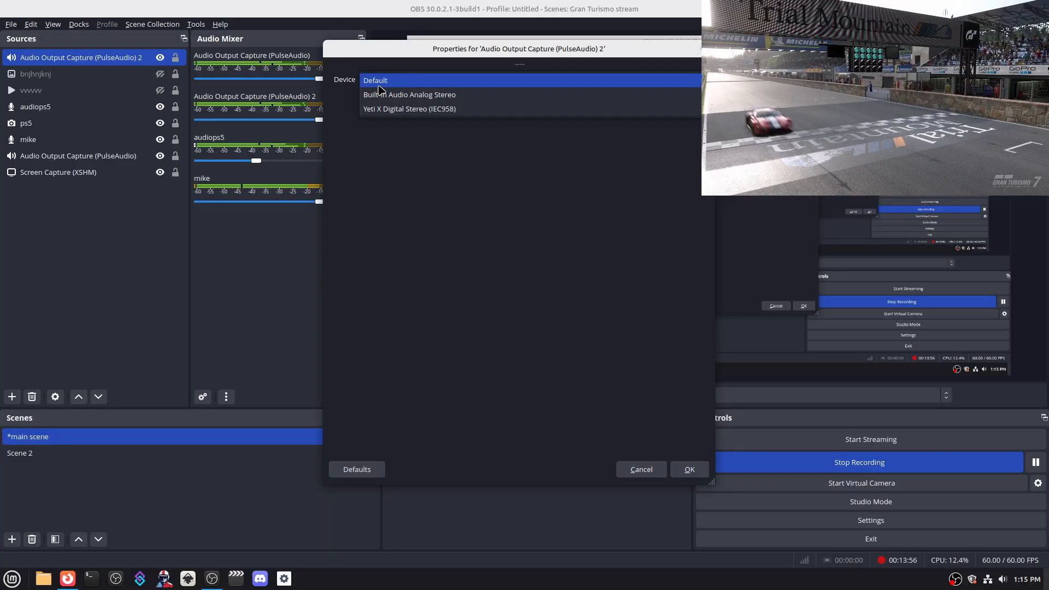
click(680, 467)
click(179, 109)
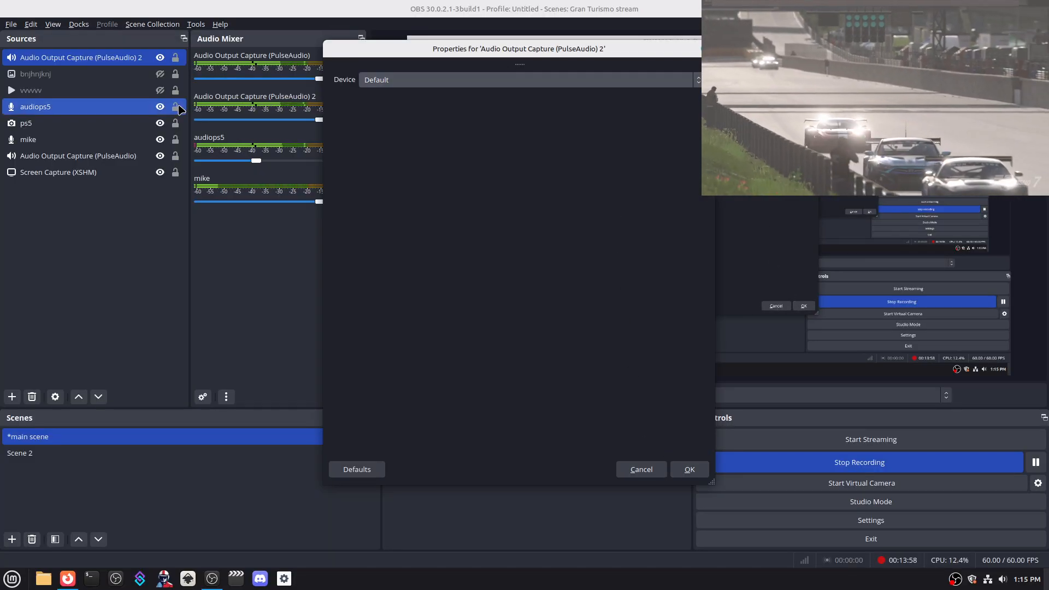
click(688, 469)
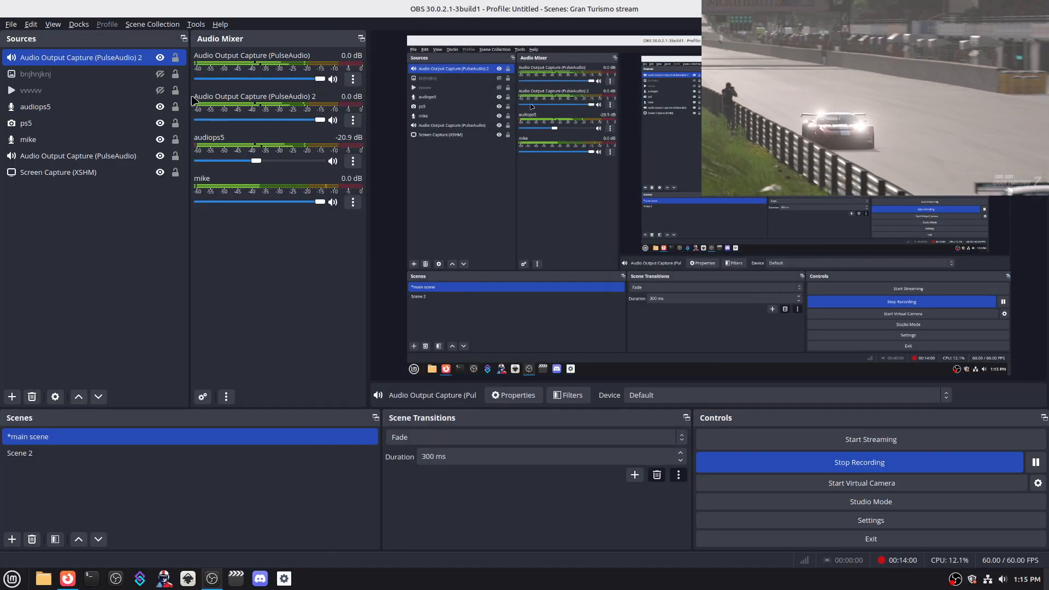
- Remove the Audio Output Capture (PulseAudio) 2 source from the main scene
right_click(111, 57)
click(200, 226)
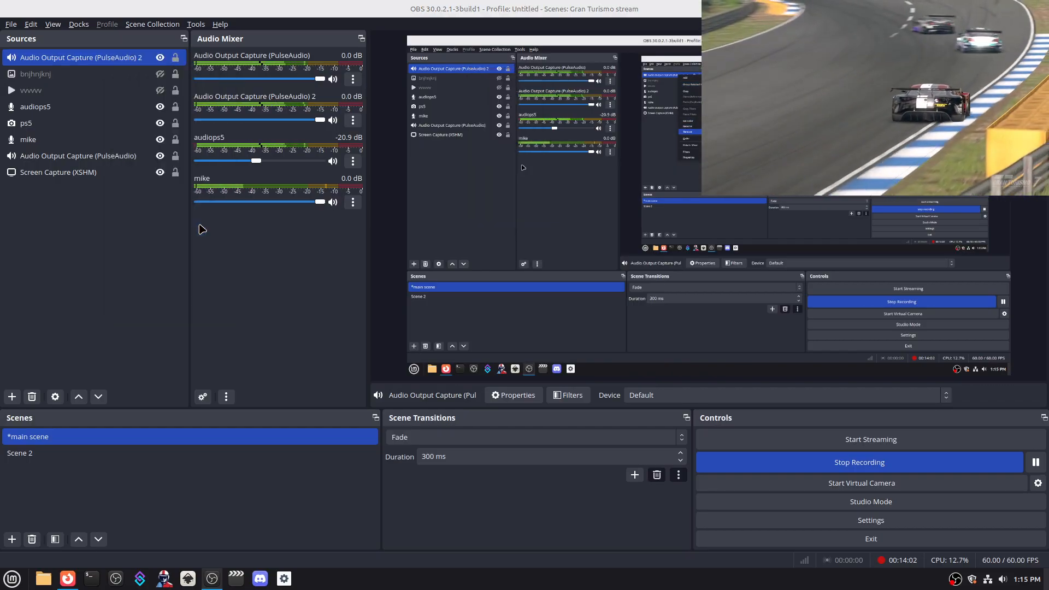
click(628, 286)
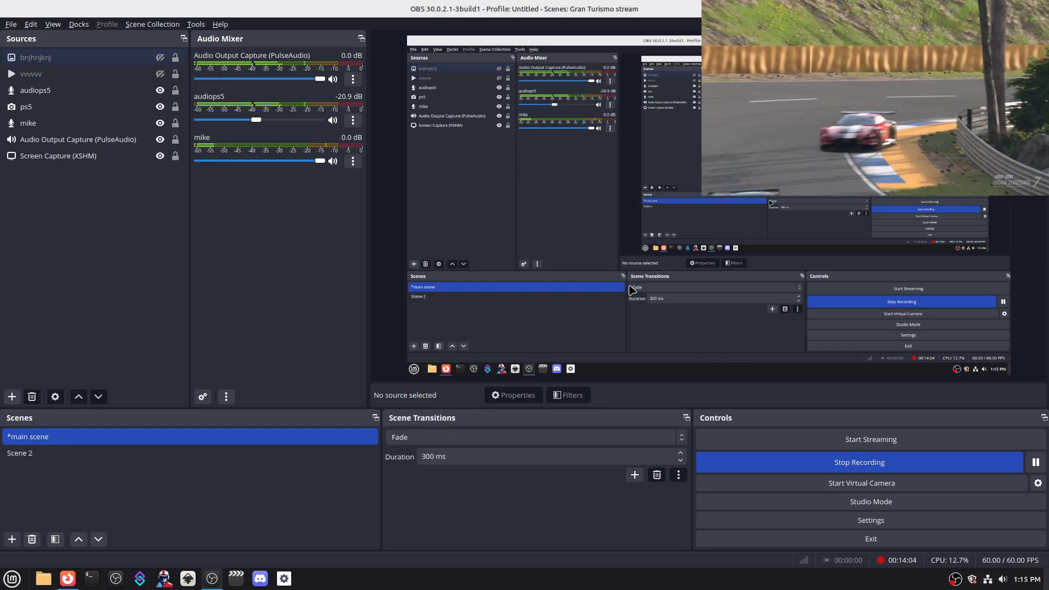
- Lower the audiops5 mixer volume to -46.4 dB
click(39, 140)
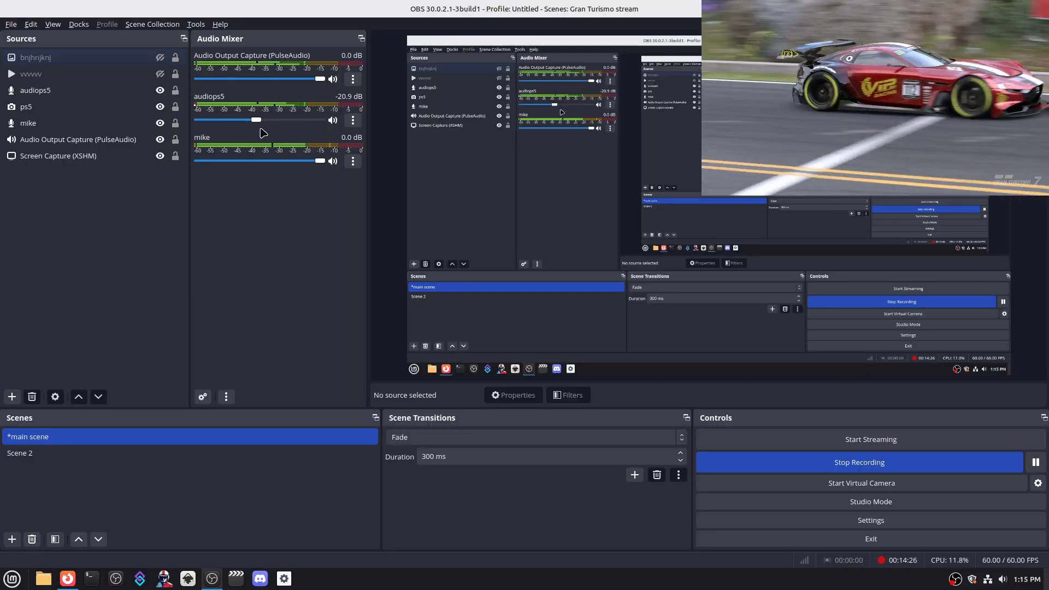
drag(256, 119, 228, 119)
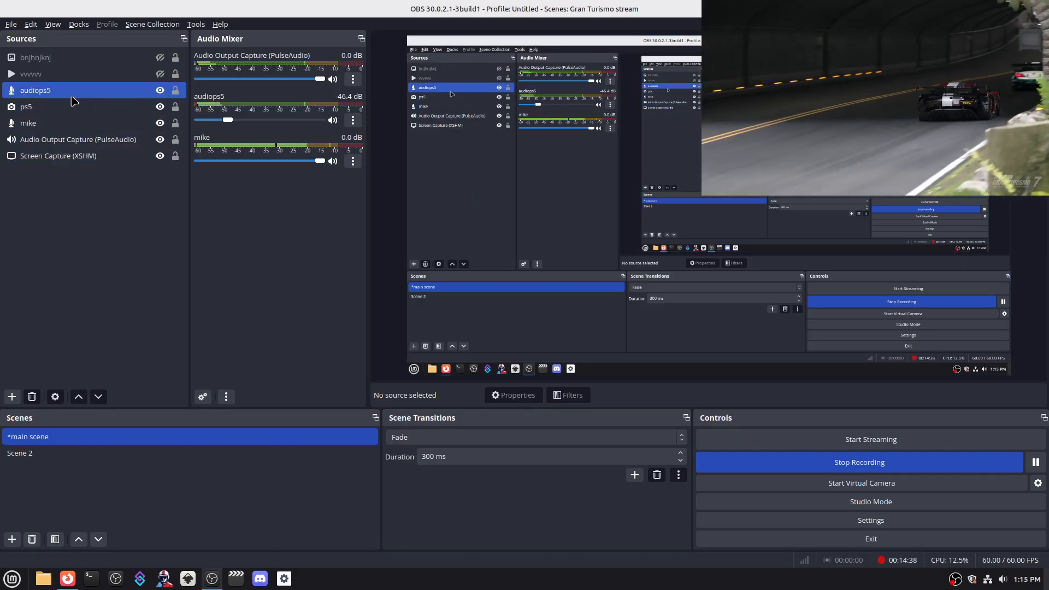
- Remove the hidden media source vvvvvv from the main scene
click(54, 62)
right_click(53, 74)
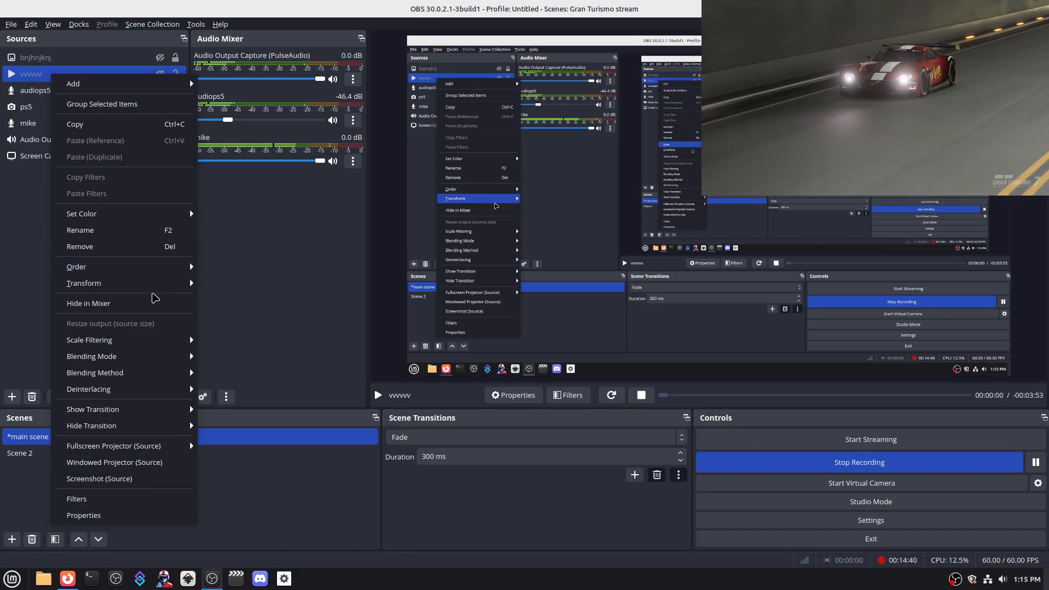
click(126, 251)
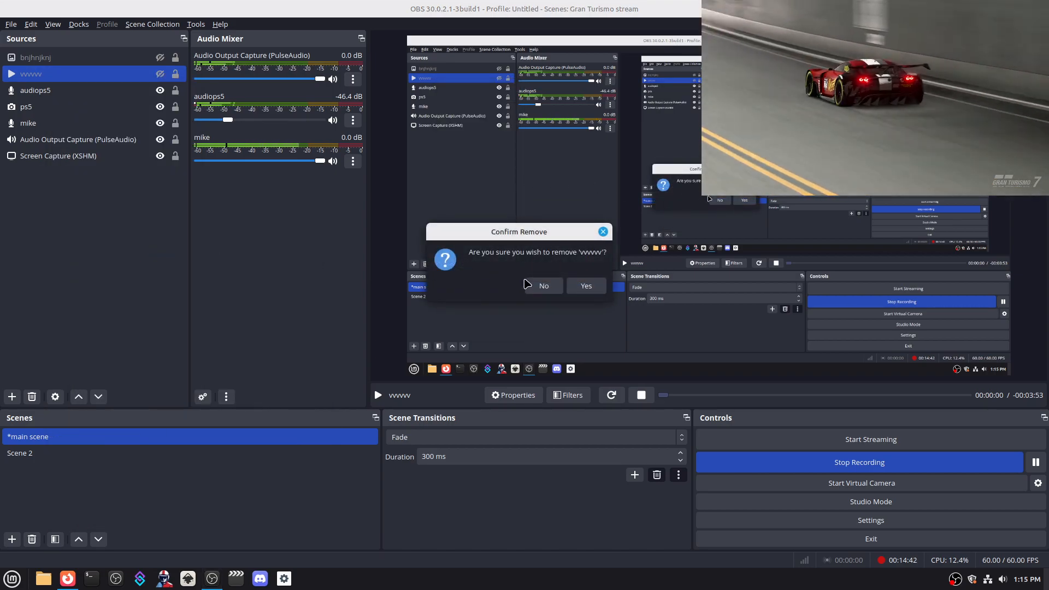
click(590, 286)
- Remove the hidden image source bnjhnjknj from the main scene
click(132, 60)
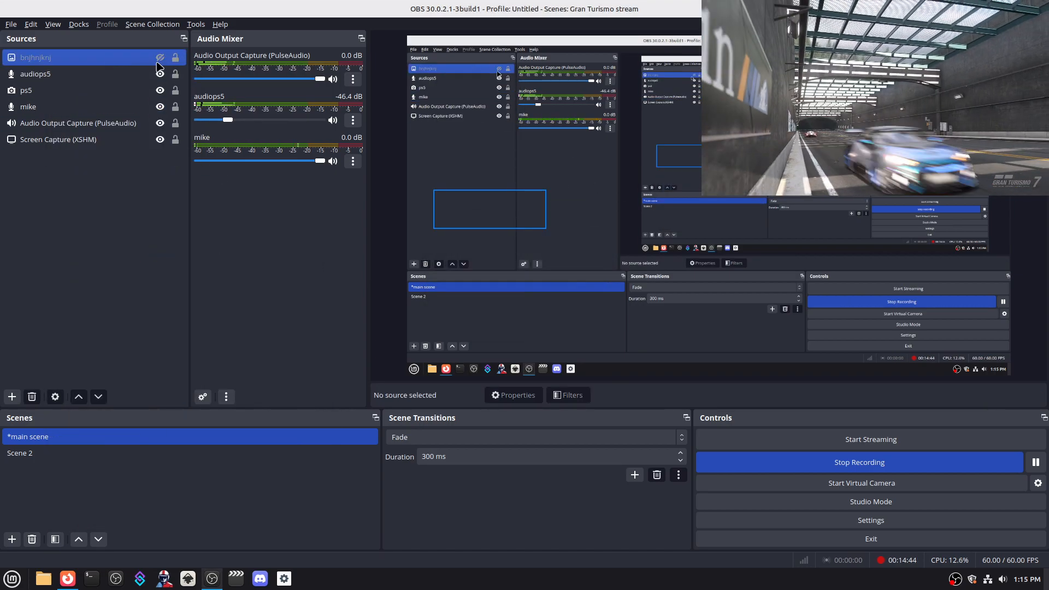
right_click(131, 64)
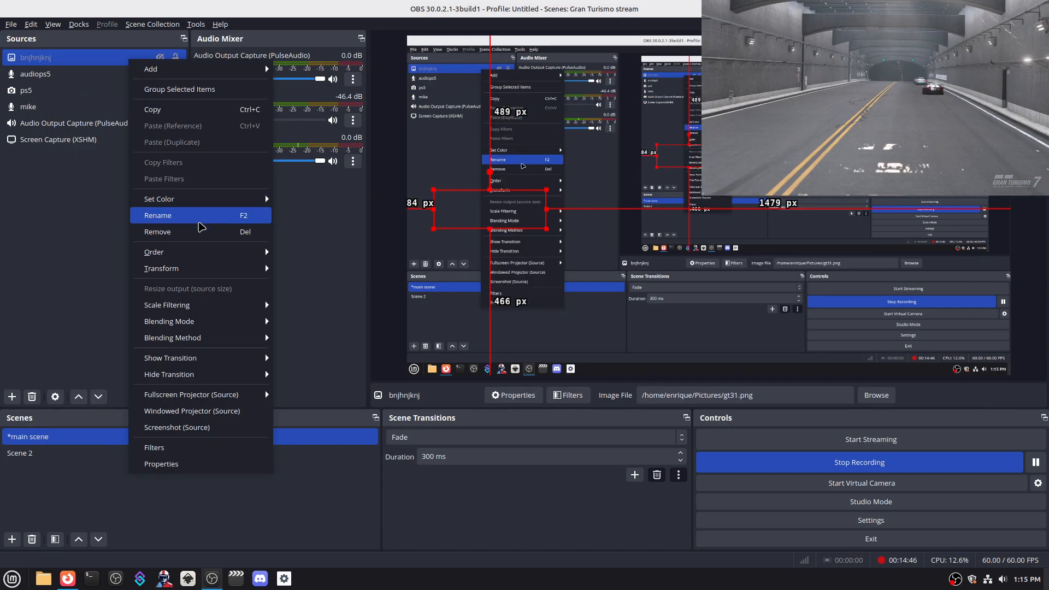
click(164, 228)
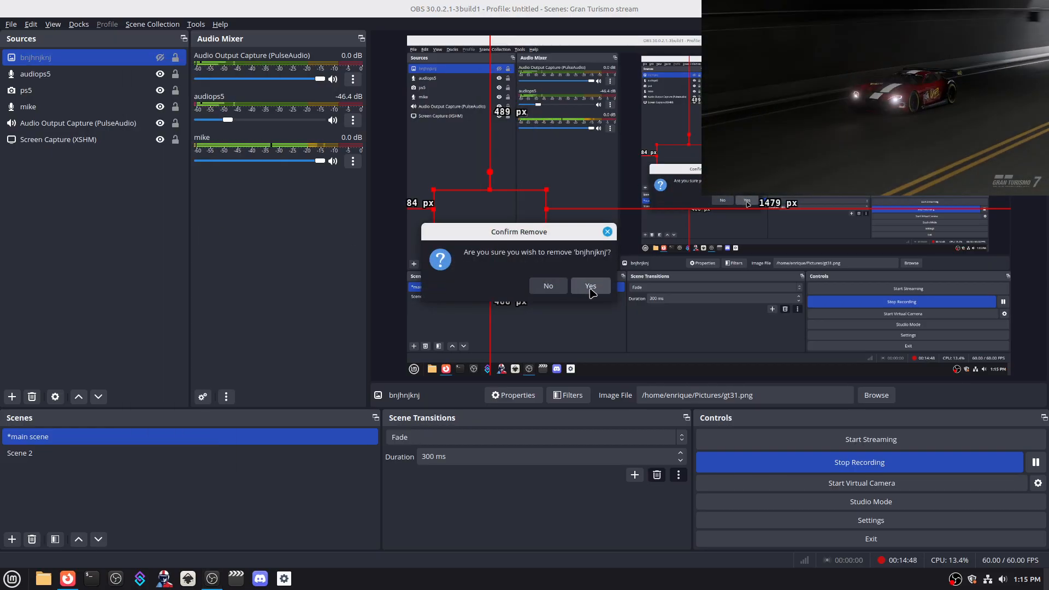
click(590, 287)
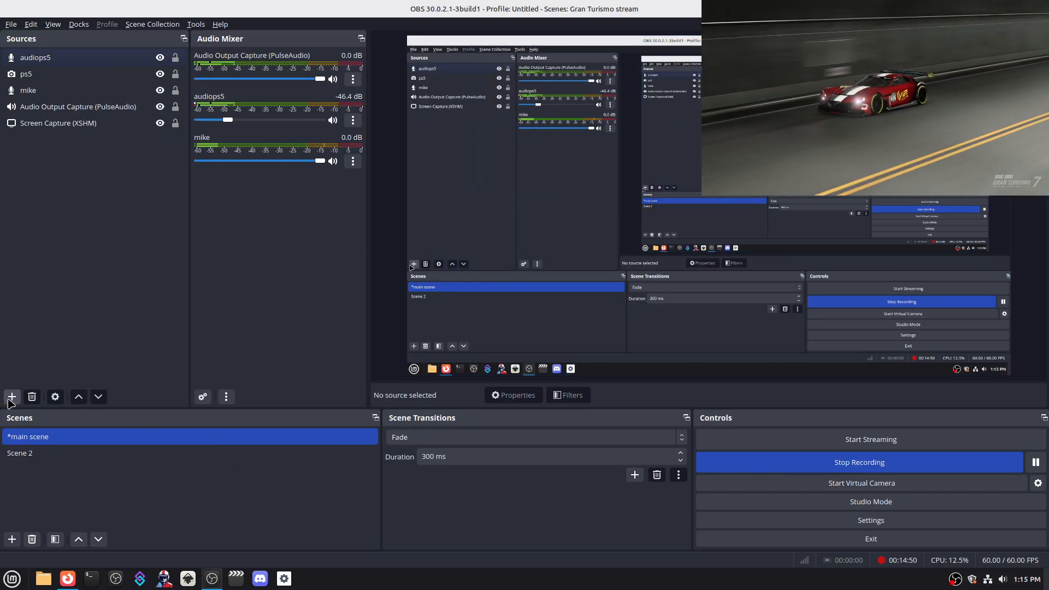
- Add a new media source named intro to the main scene
click(13, 400)
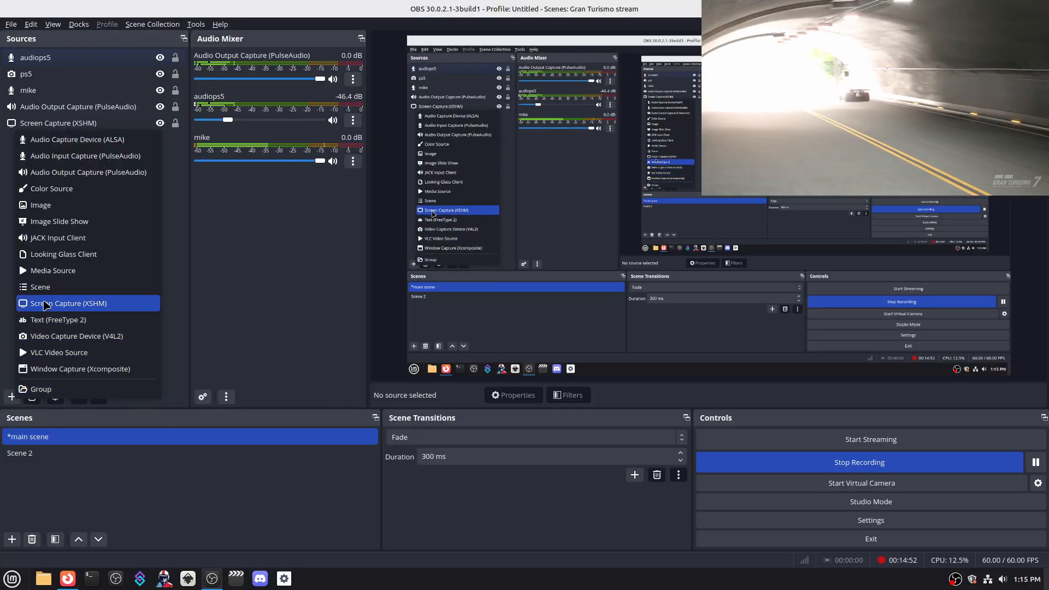
click(52, 270)
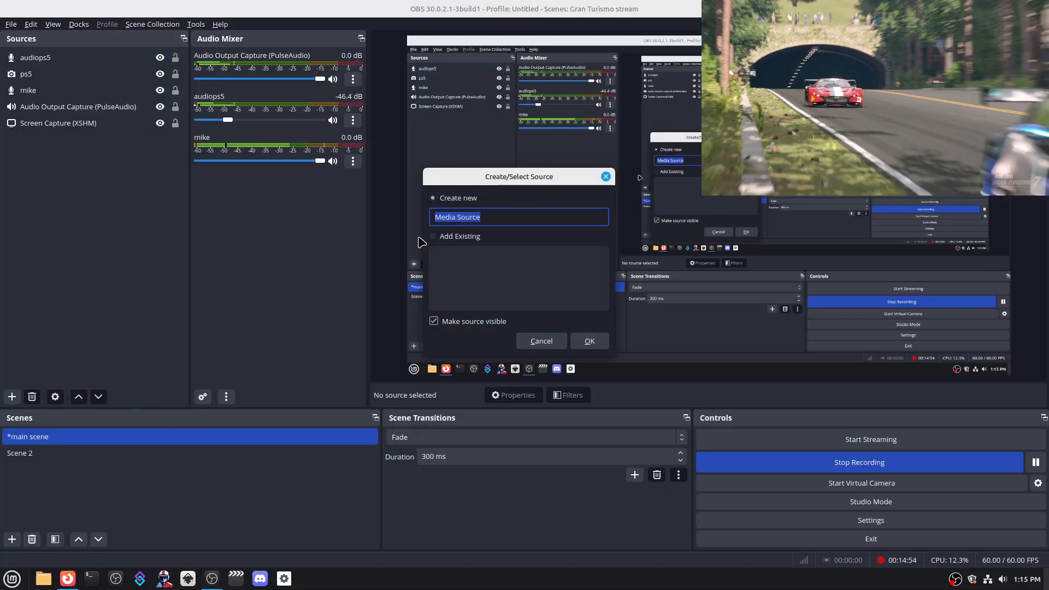
key(BackSpace)
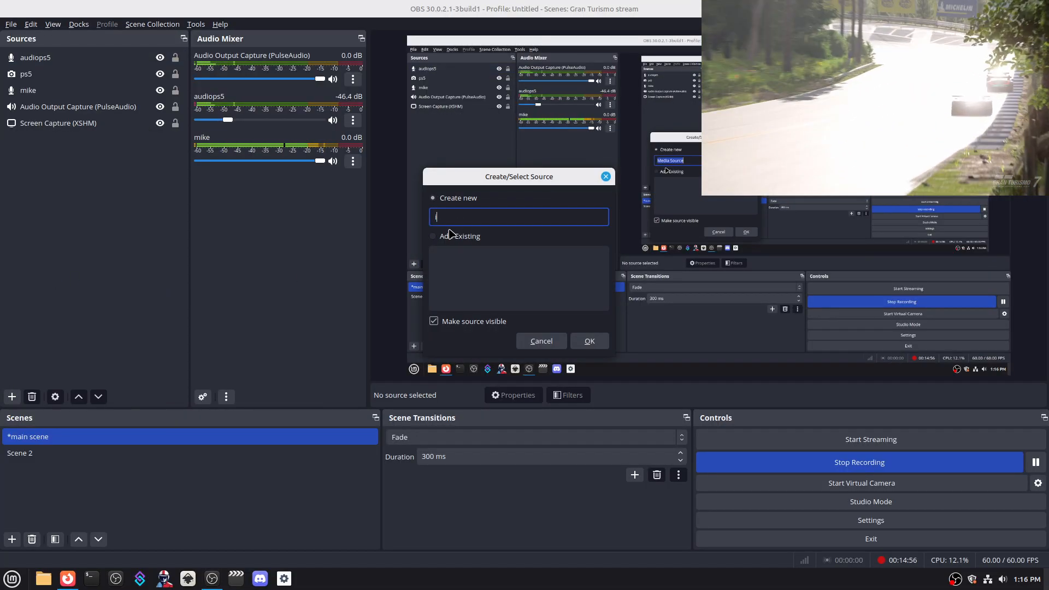
text(intro)
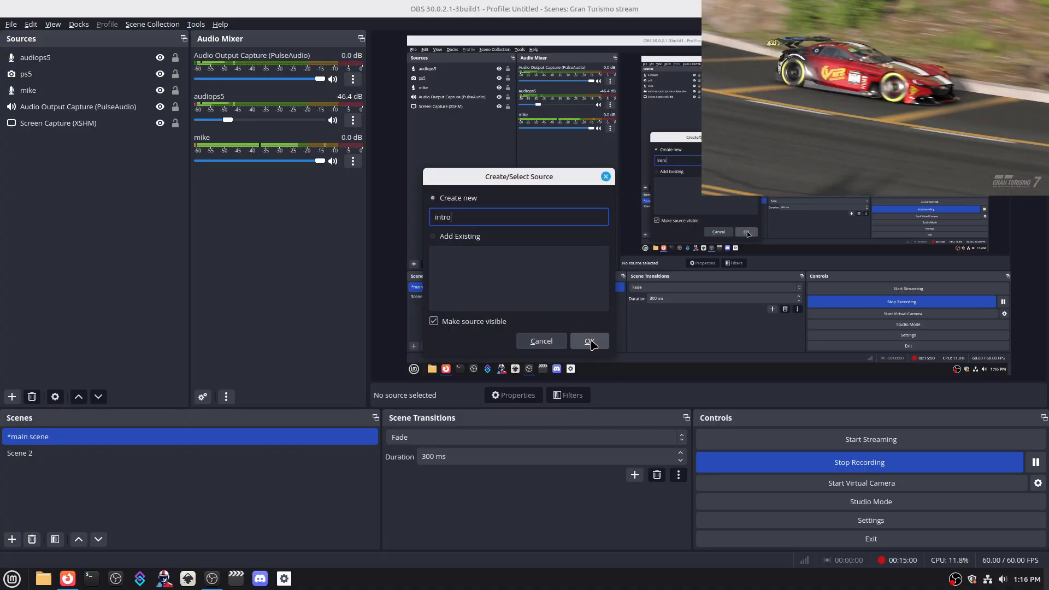
click(589, 342)
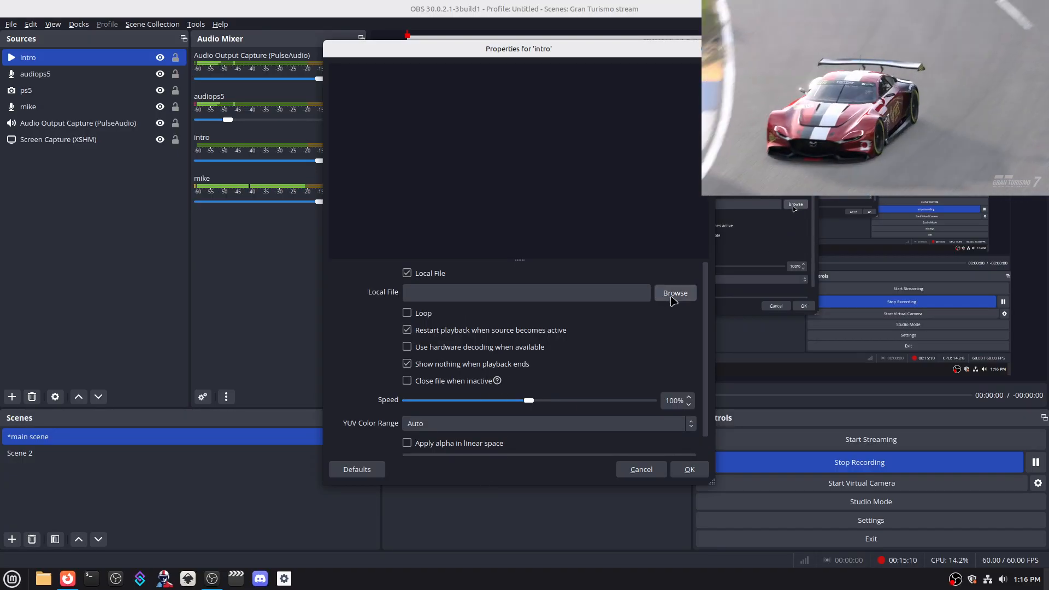
- Load vip new intro november.mkv from the Desktop folder into the intro source and shrink the video on the canvas
click(672, 301)
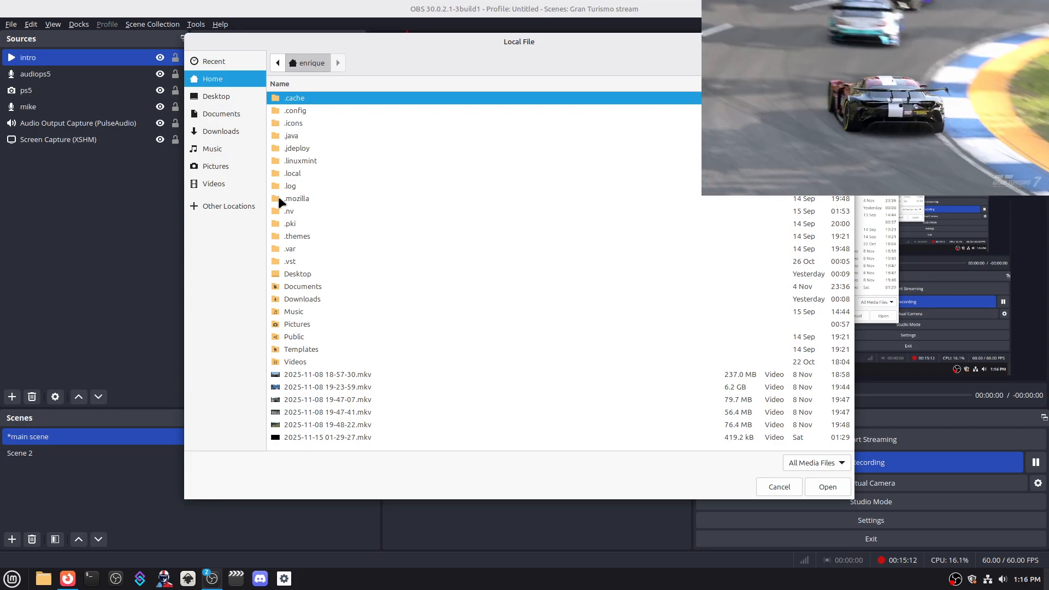
click(214, 97)
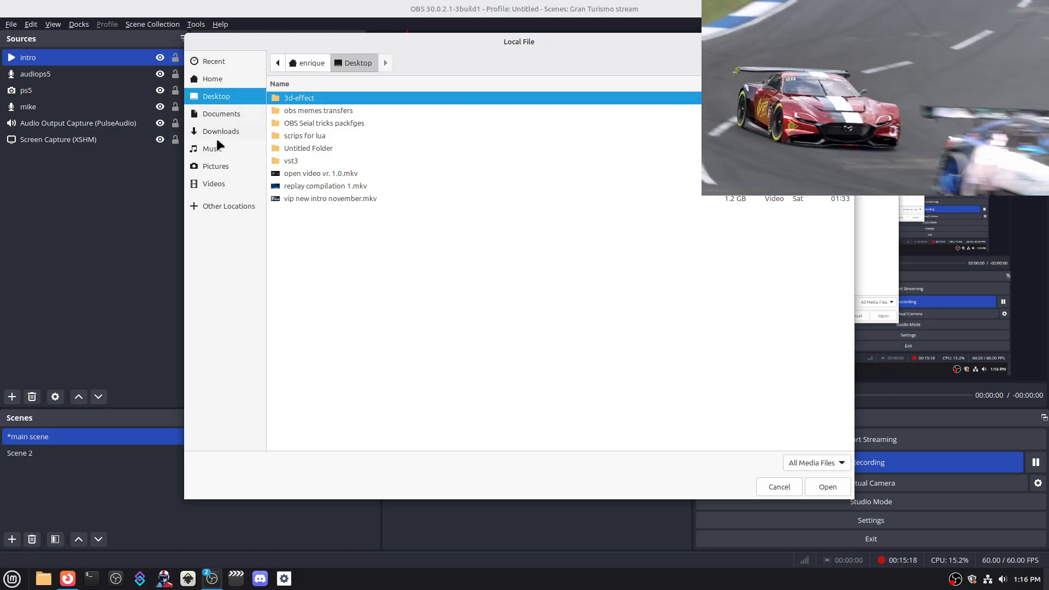
click(216, 156)
click(217, 169)
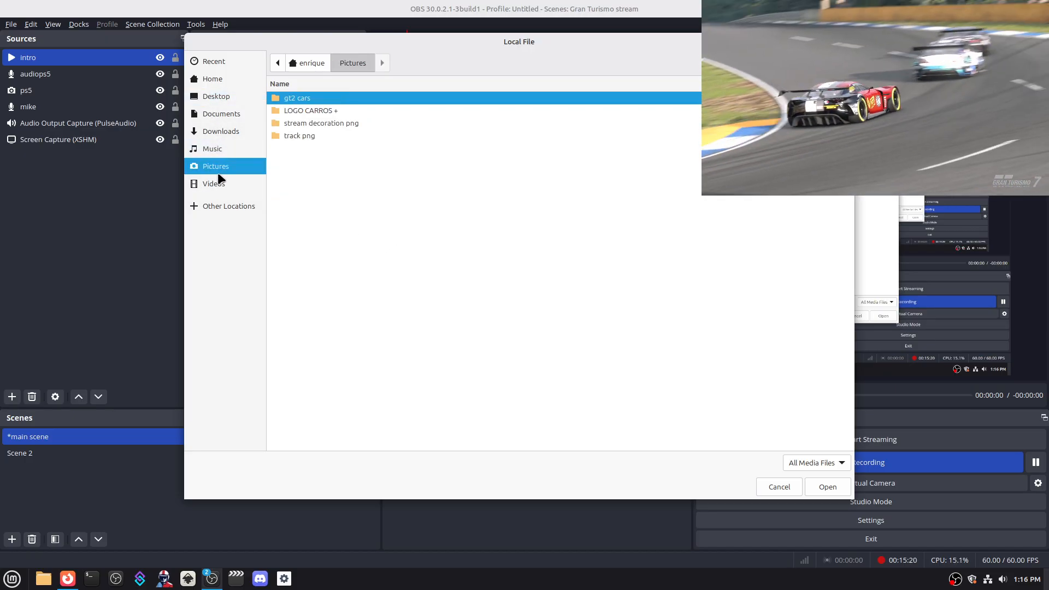
click(213, 82)
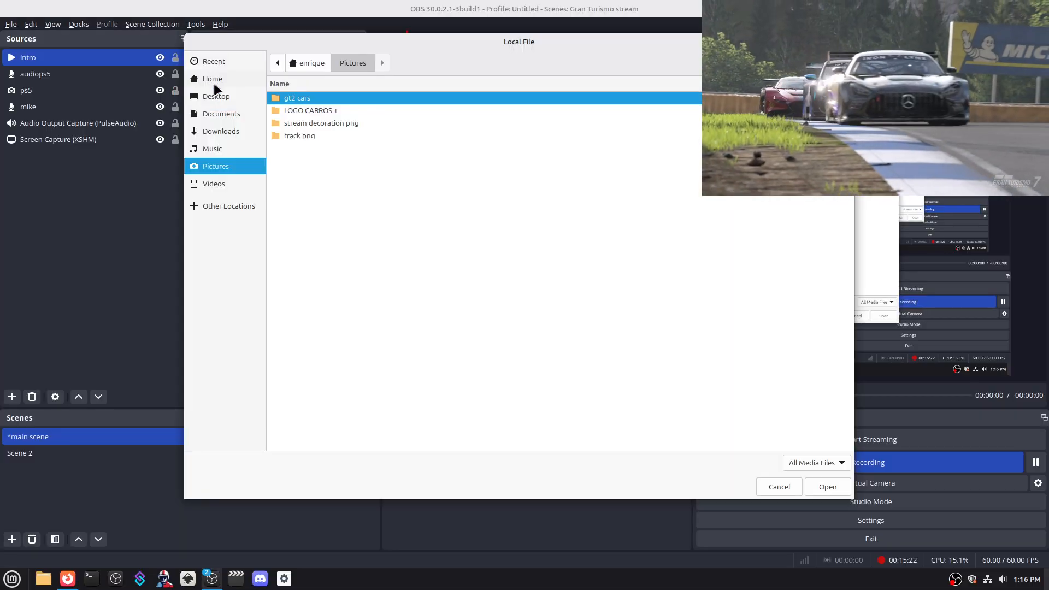
click(217, 97)
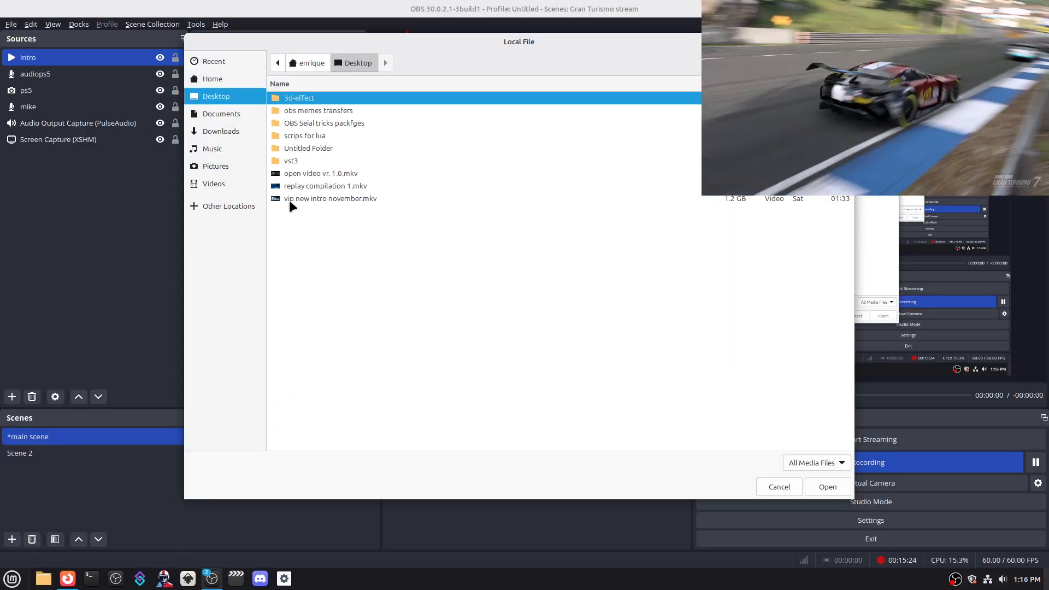
click(290, 200)
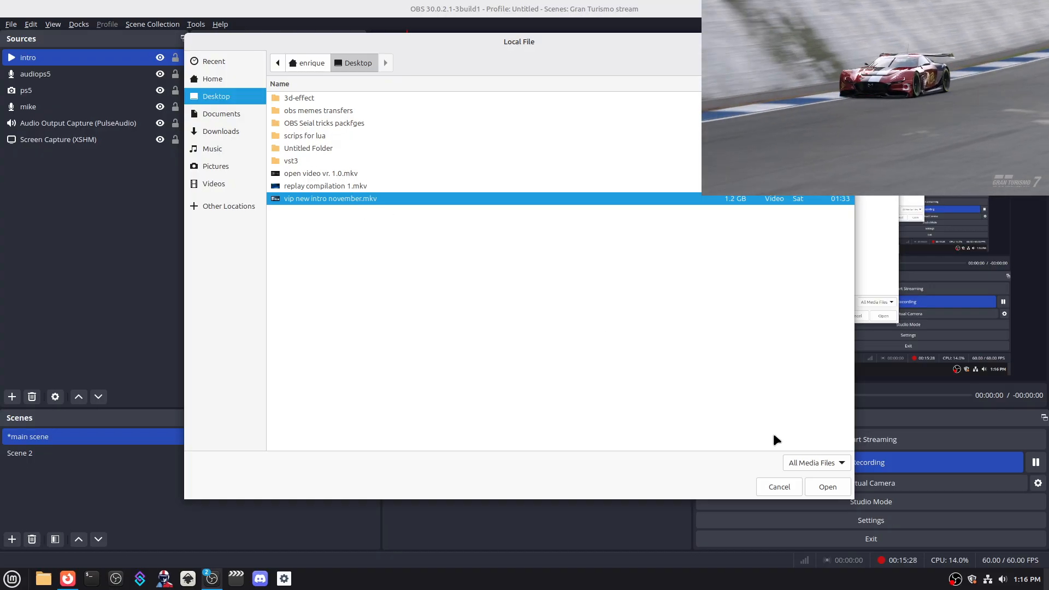
click(828, 487)
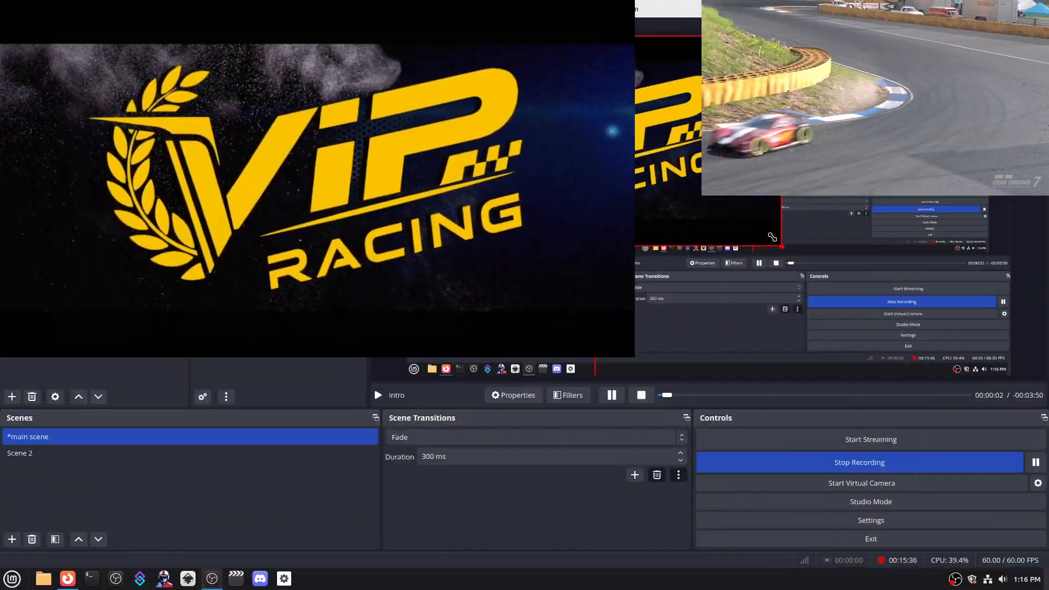
drag(772, 237, 656, 157)
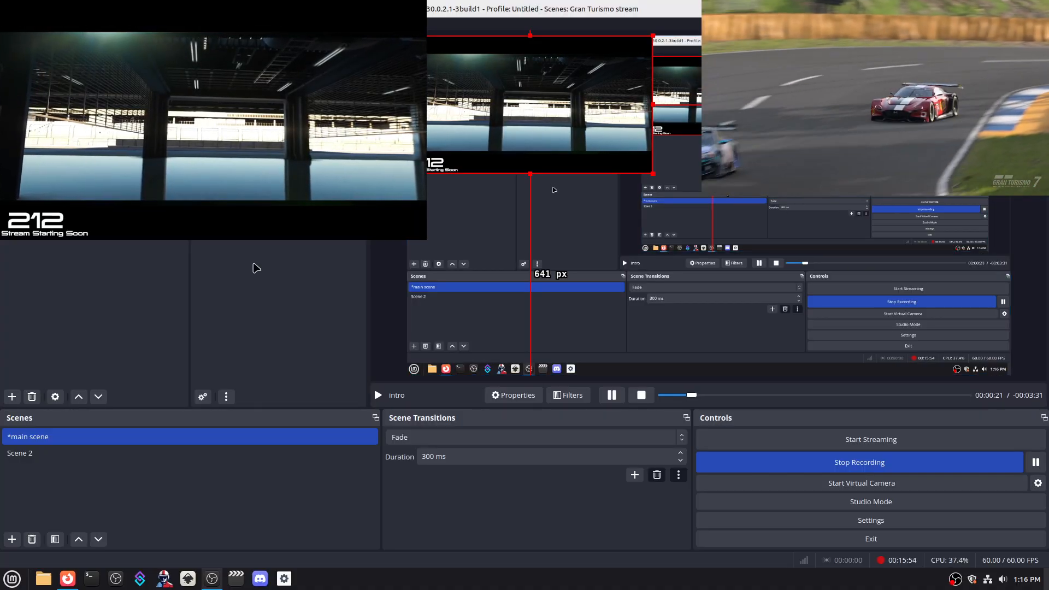
- Set the intro source's audio monitoring to Monitor Only (mute output) in the Advanced Audio Properties
right_click(253, 267)
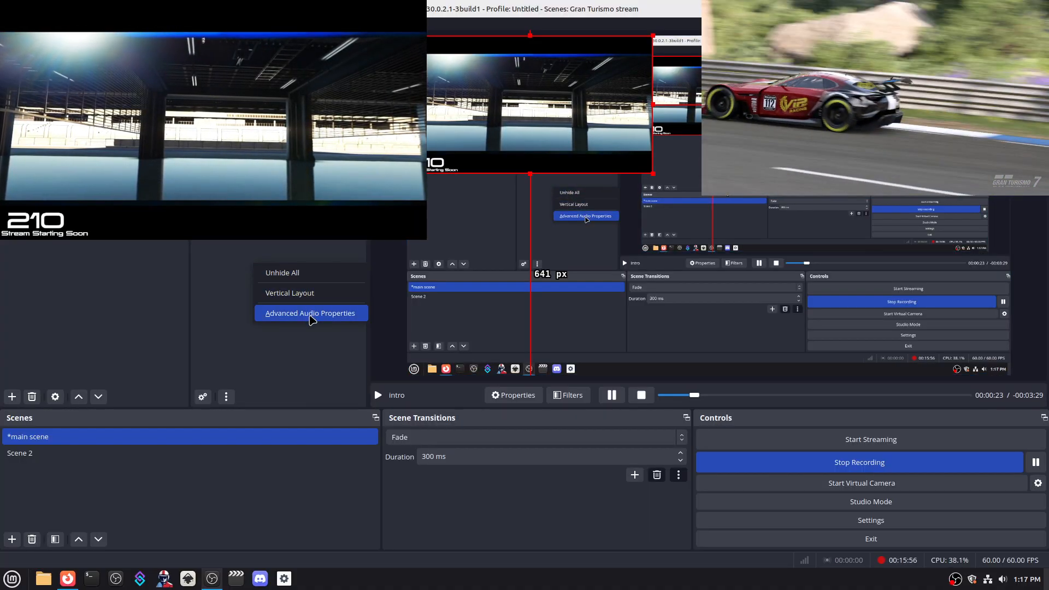
click(311, 314)
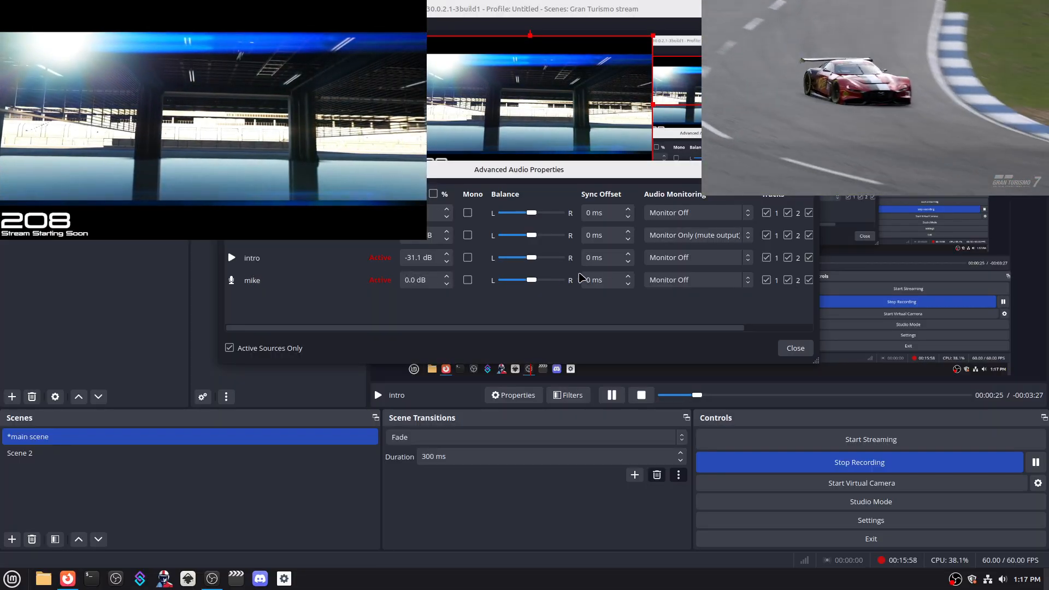
click(744, 261)
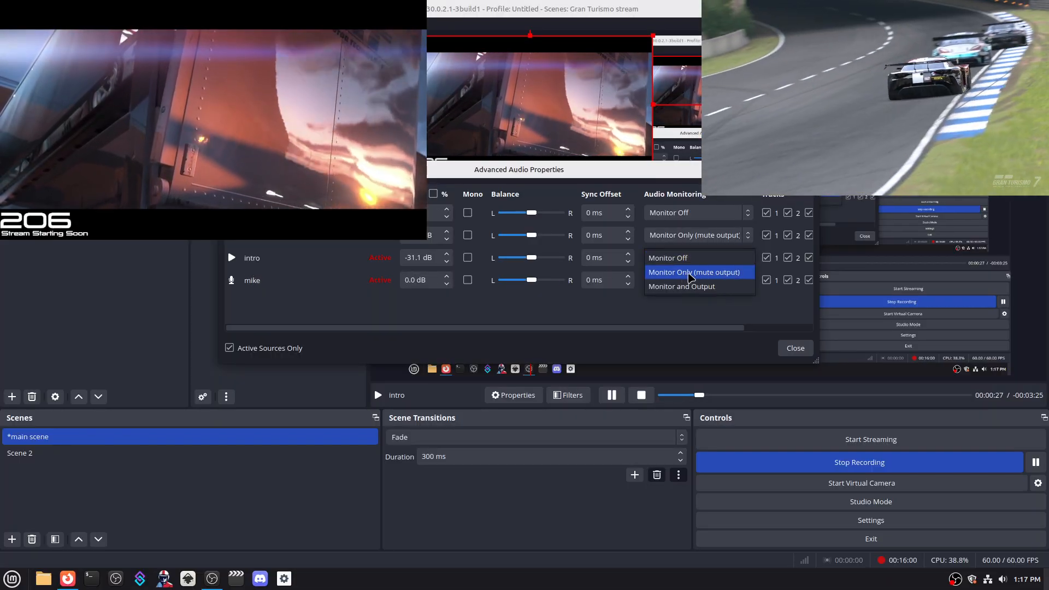
click(689, 272)
click(793, 348)
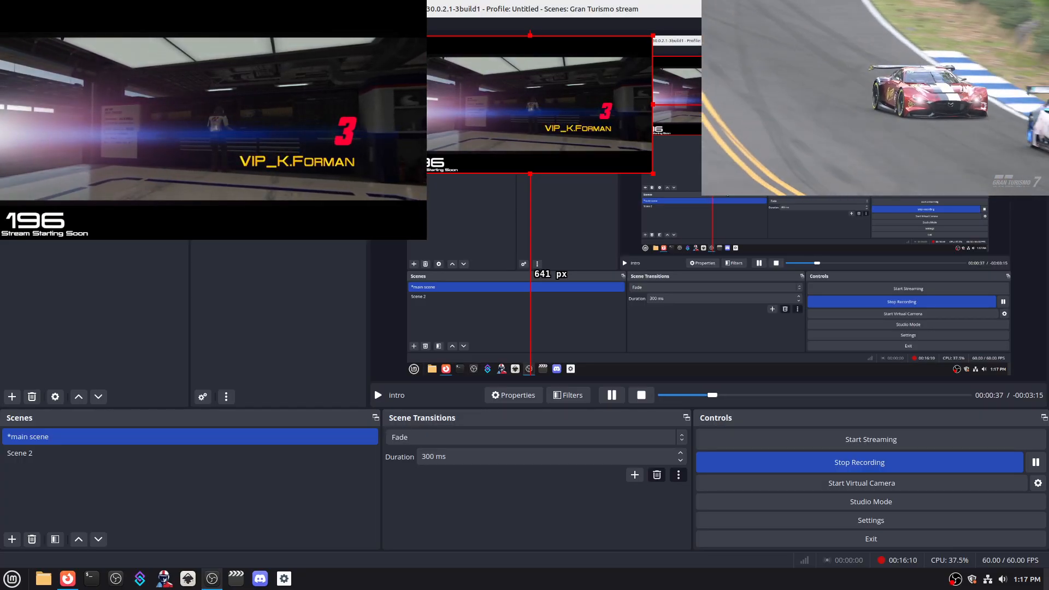
- Toggle the intro source's visibility off and on repeatedly to test hiding and restarting the clip
click(159, 58)
click(159, 58)
click(159, 57)
click(159, 58)
click(159, 58)
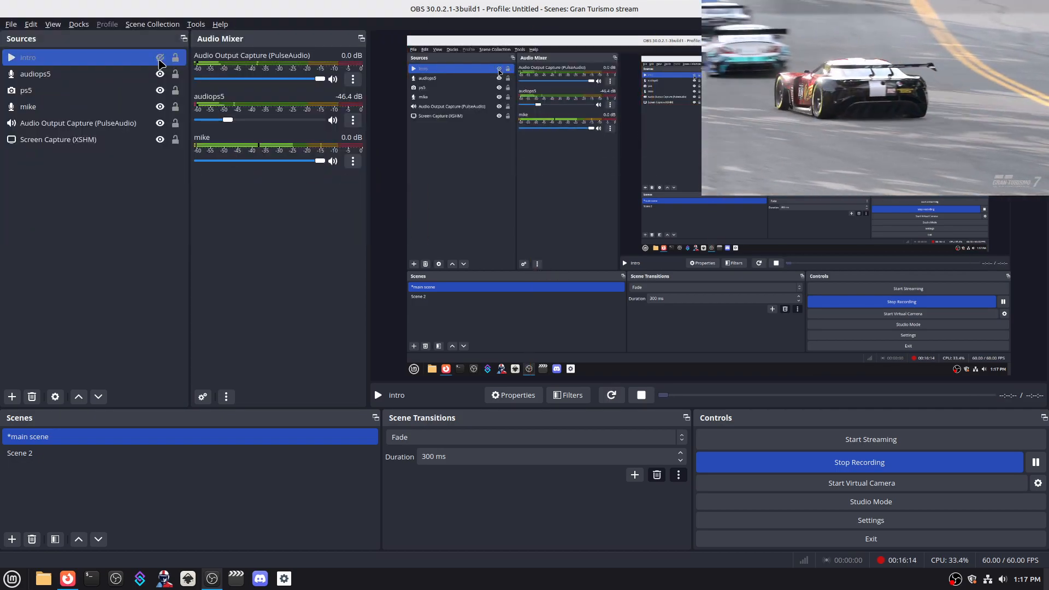
click(159, 57)
click(159, 58)
click(159, 58)
click(159, 58)
click(159, 59)
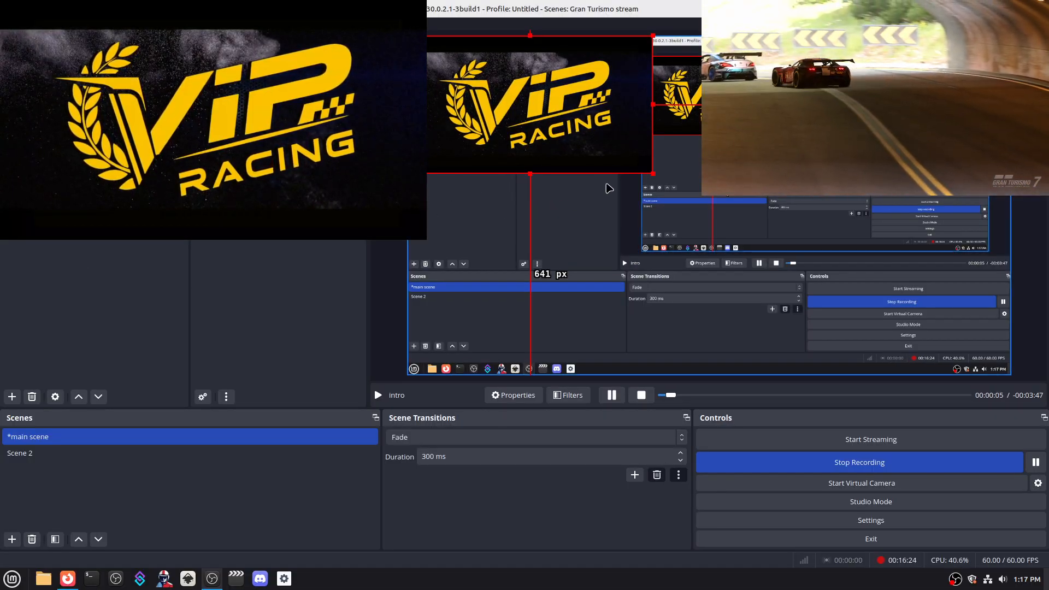
- Shrink the intro video further and place it in the upper part of the canvas, about 44 px below the top edge
drag(653, 174, 613, 151)
drag(519, 133, 827, 231)
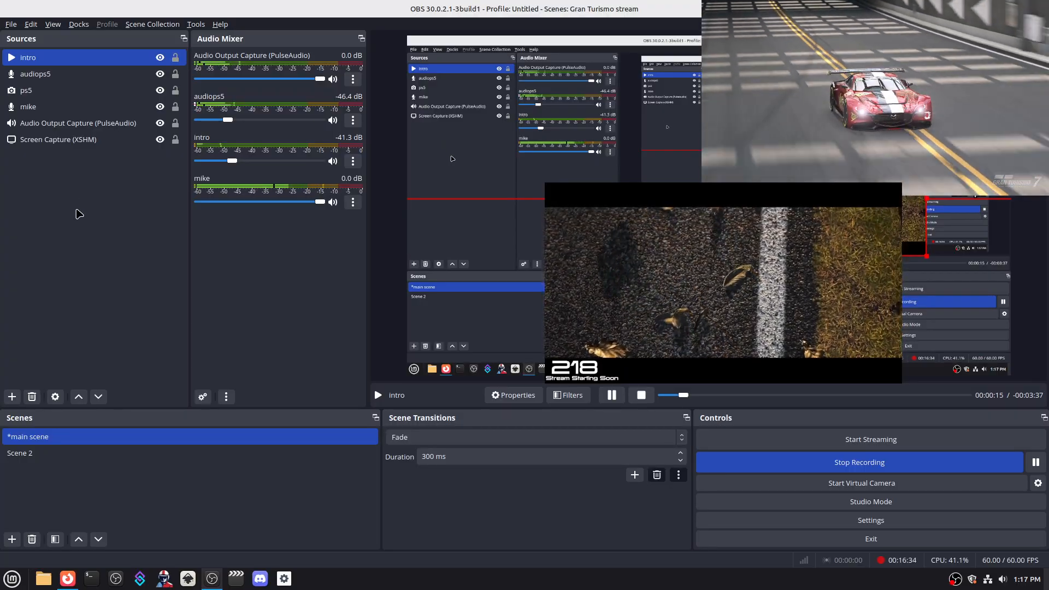
drag(803, 205, 586, 124)
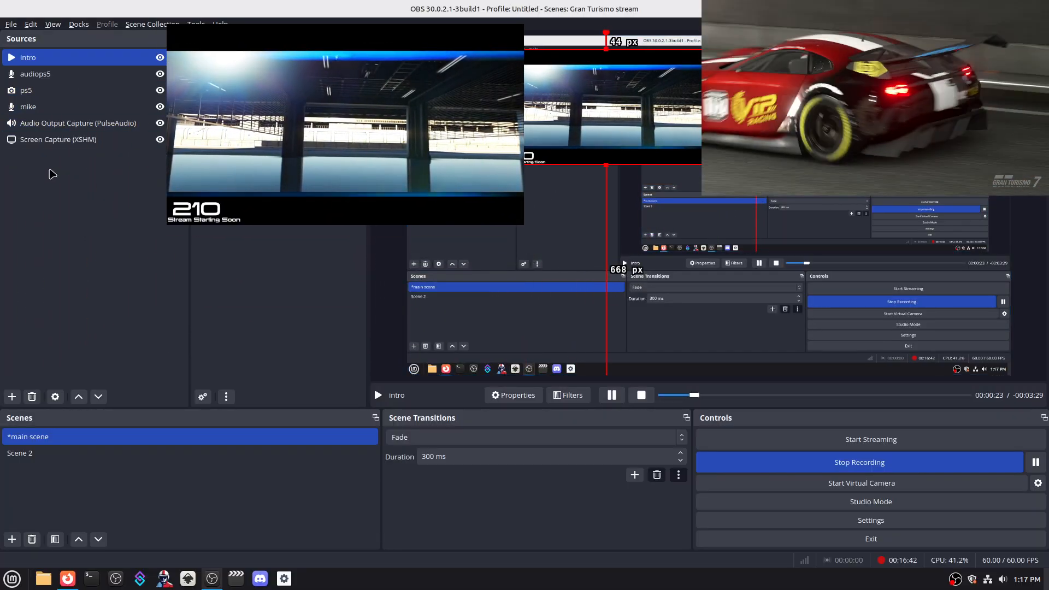
click(17, 401)
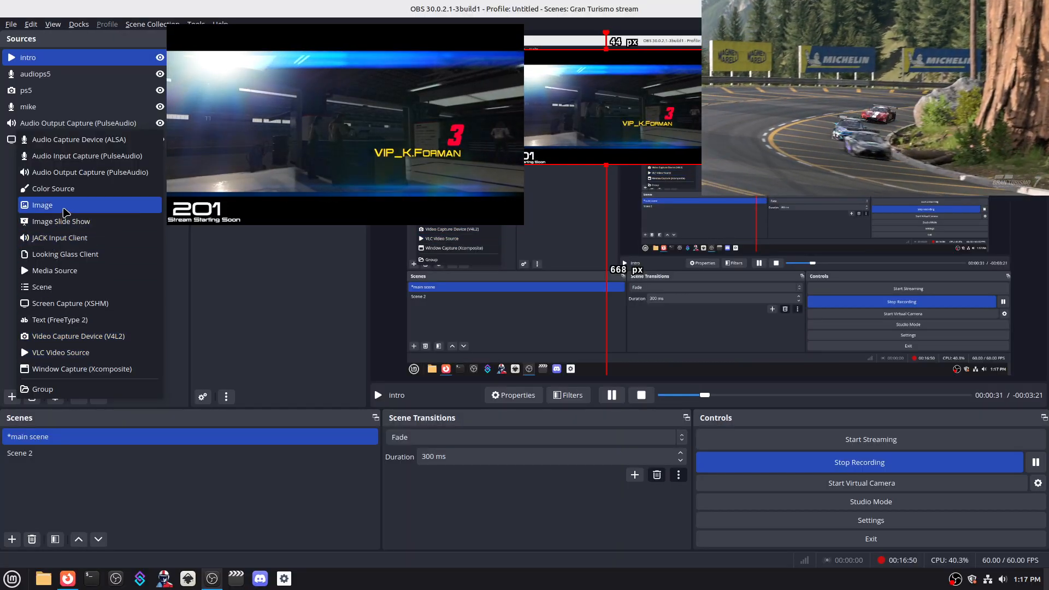
click(52, 204)
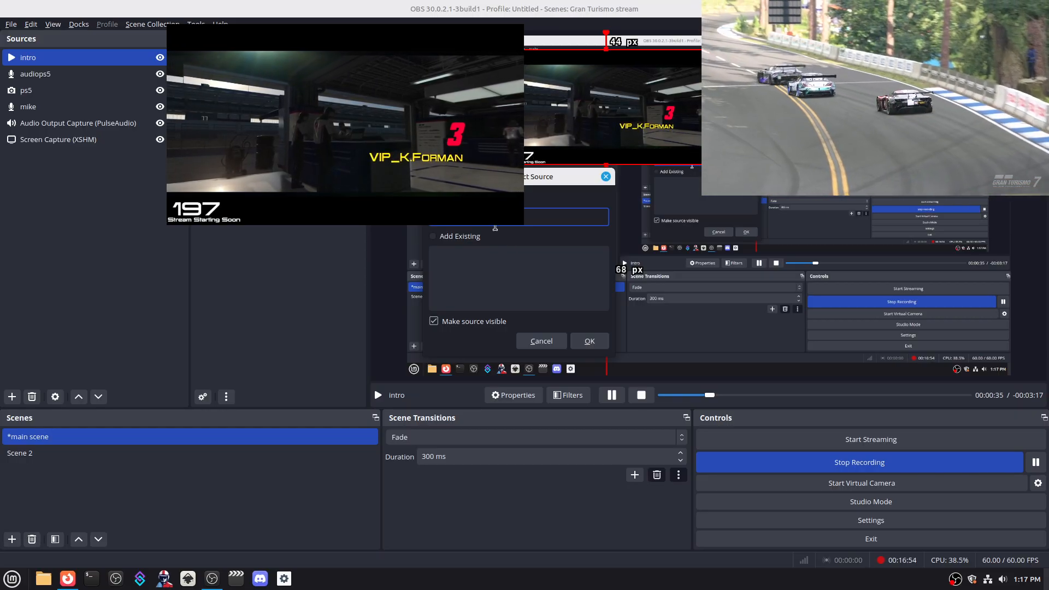
click(589, 341)
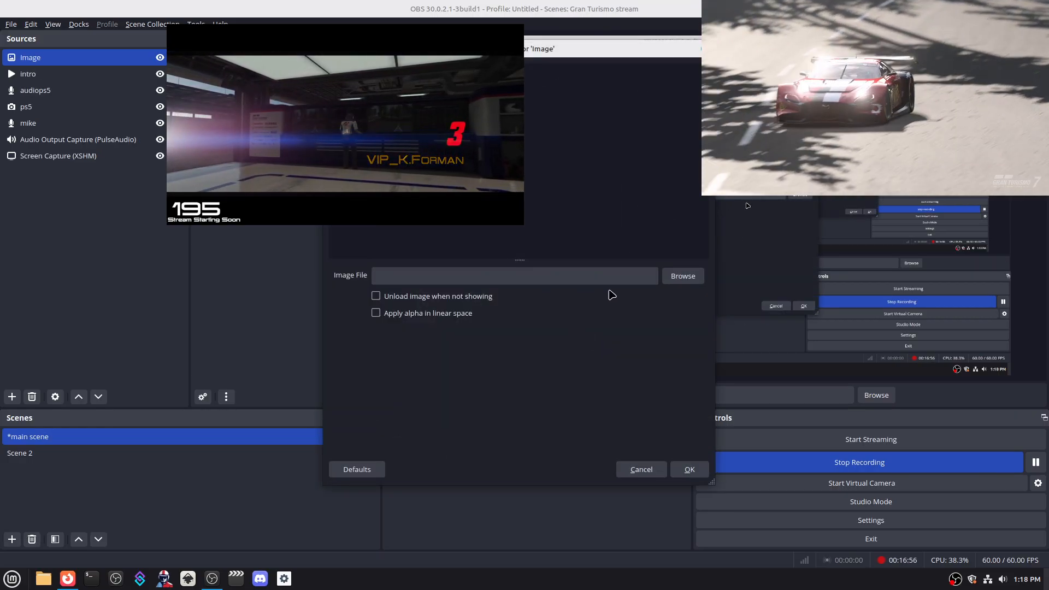
click(679, 283)
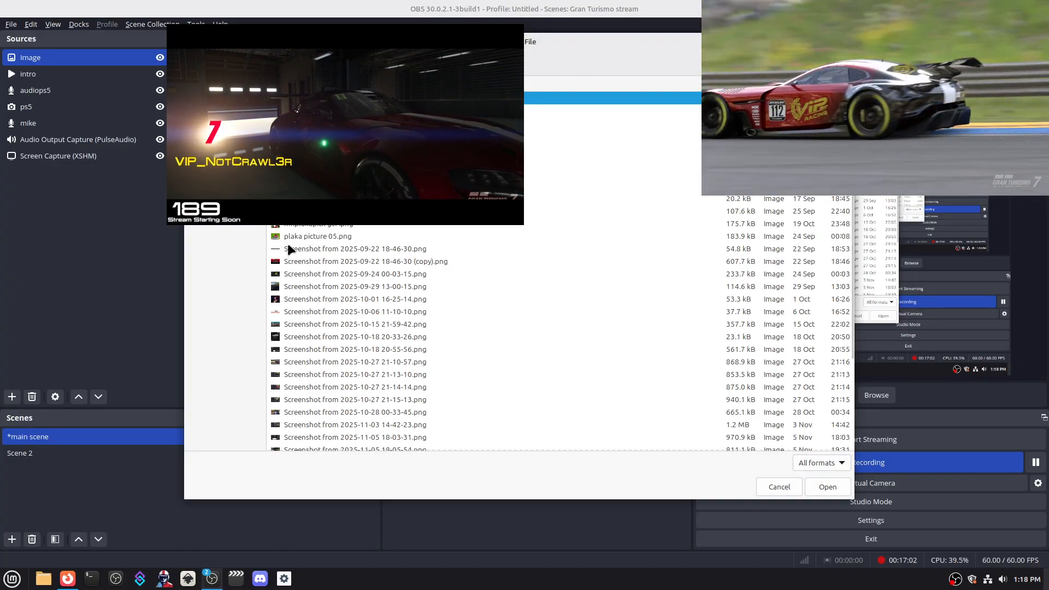
click(283, 287)
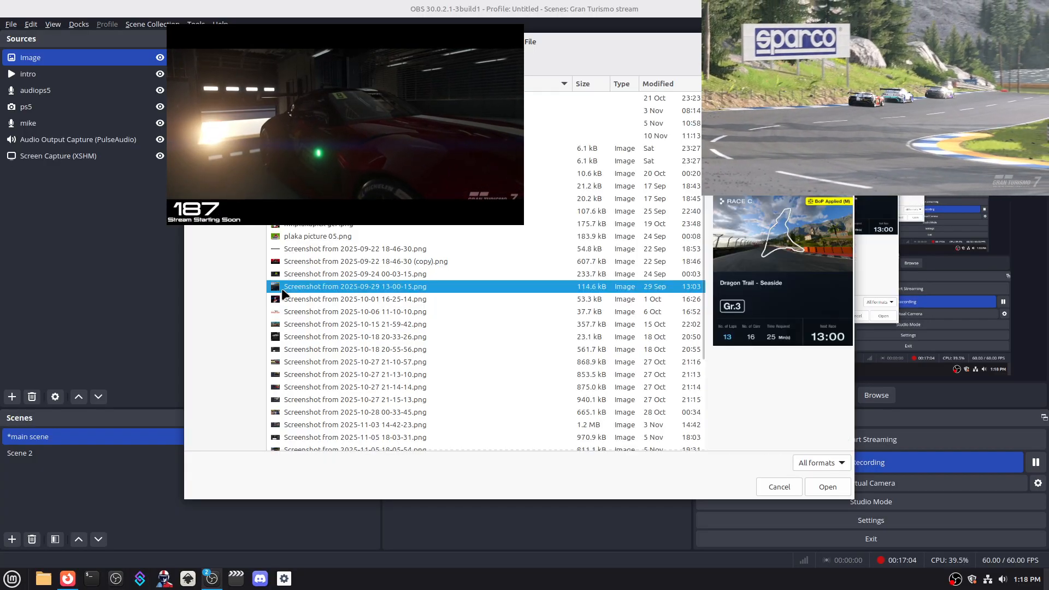
click(844, 494)
click(689, 468)
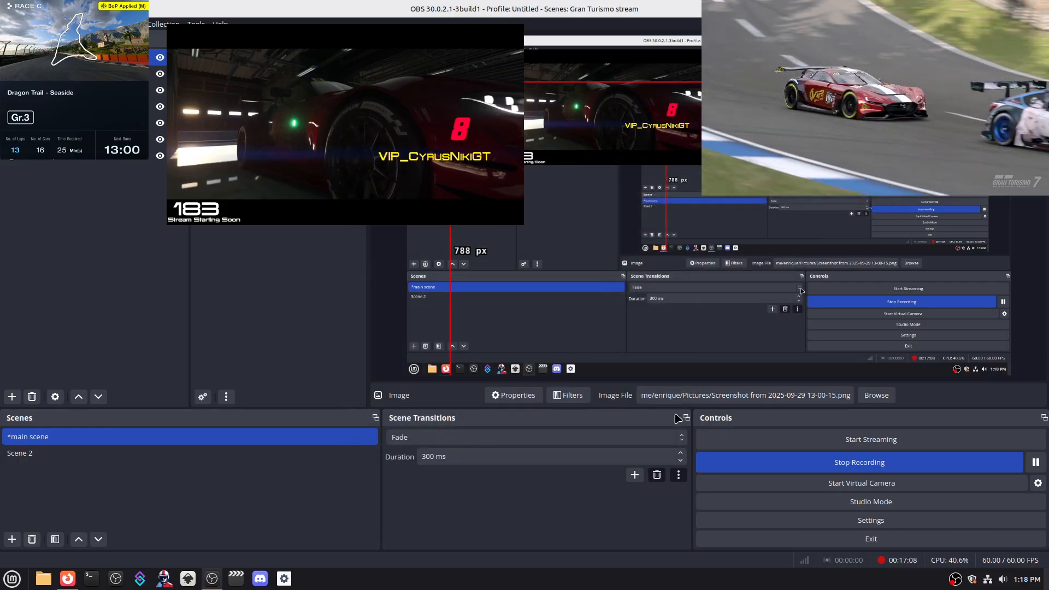
- Enlarge the race image, place it about 296 px from the canvas's left edge and 125 px from its bottom, and hide the Image and intro sources
drag(440, 69, 769, 287)
drag(707, 273, 519, 277)
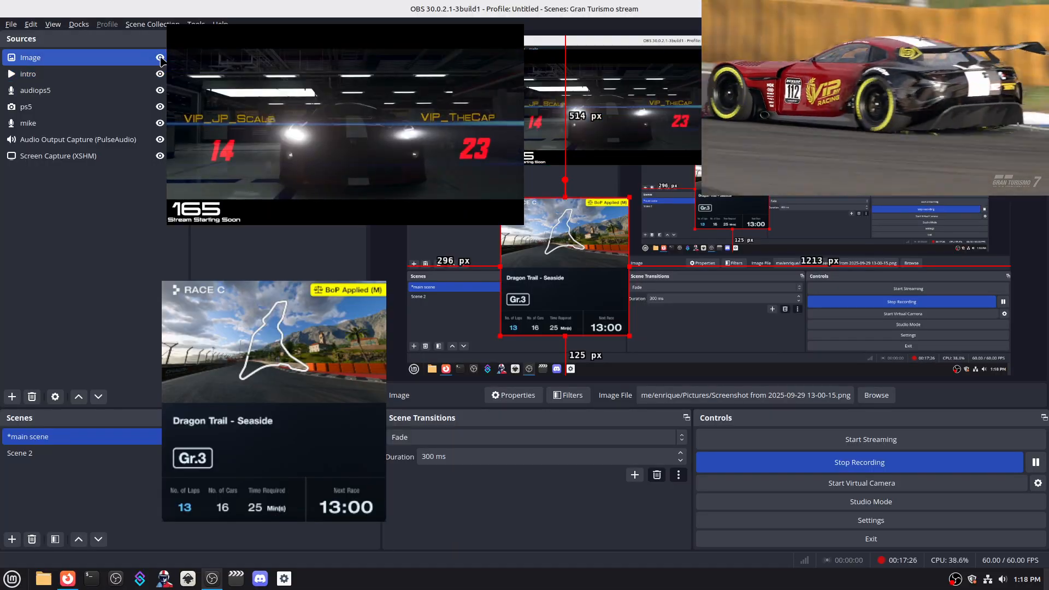
click(160, 58)
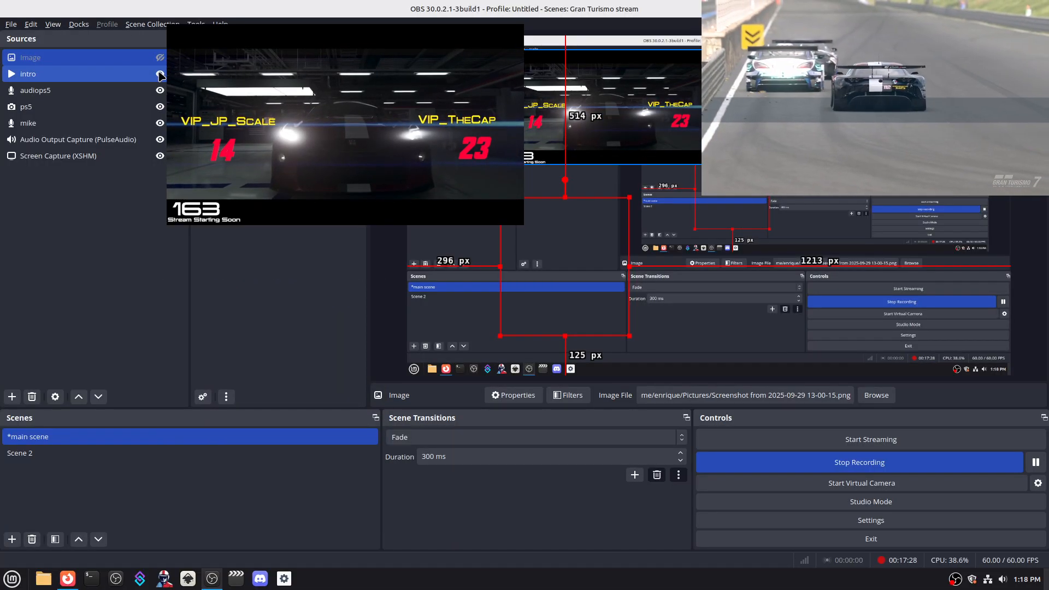
click(160, 74)
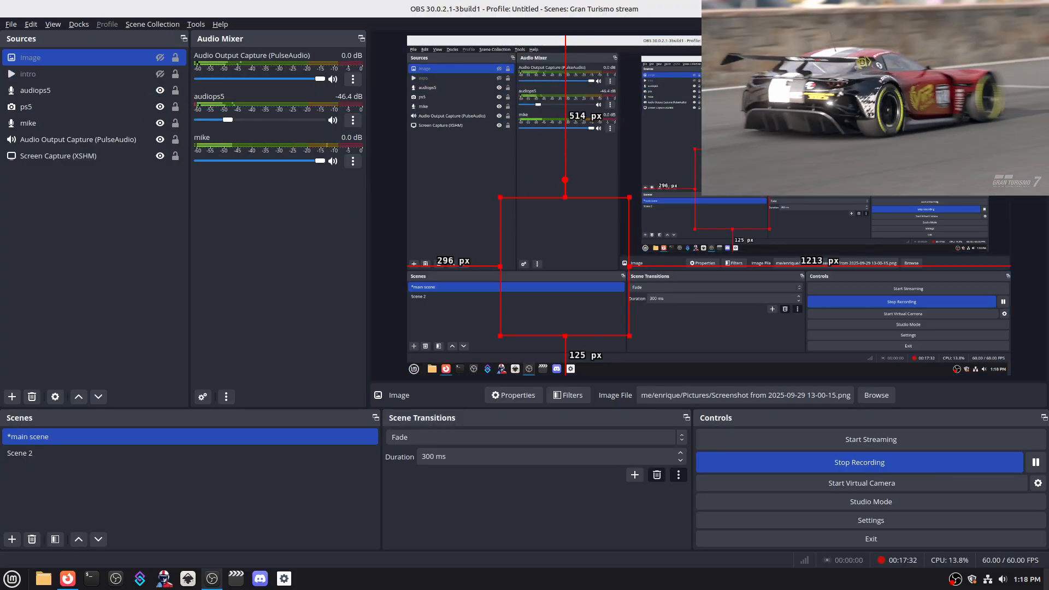
click(452, 282)
drag(452, 282, 836, 119)
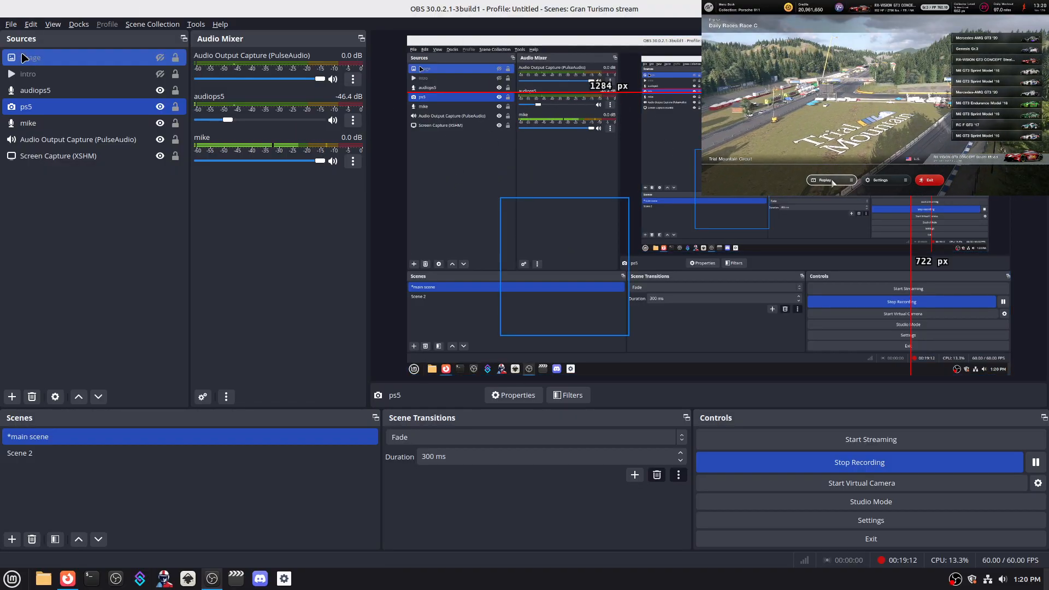
- Assign Alt + L as the hotkey for both showing and hiding the intro source in the main scene, and save the settings
click(11, 24)
key(Escape)
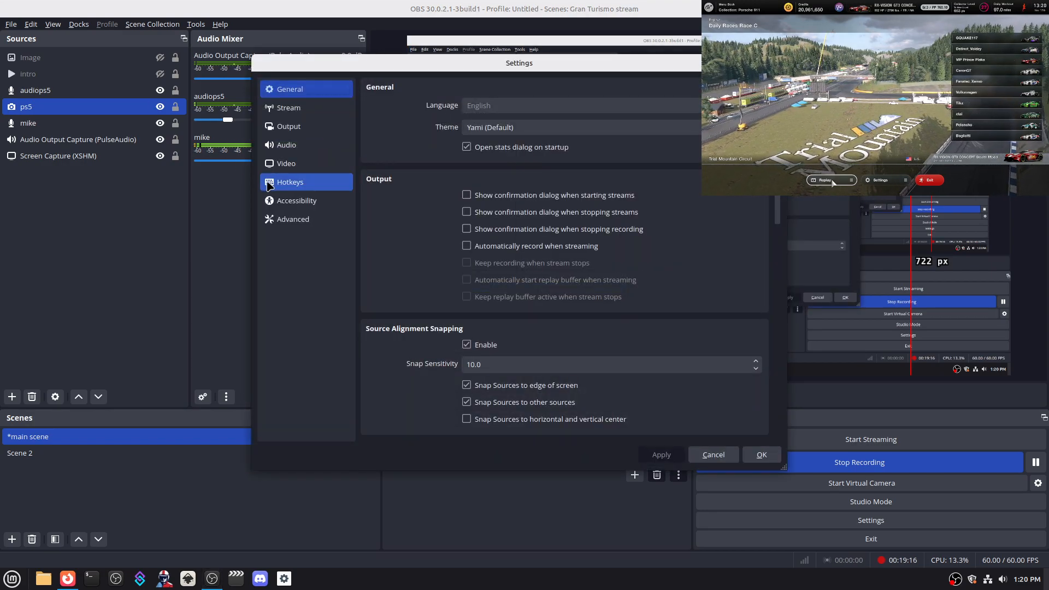
click(270, 186)
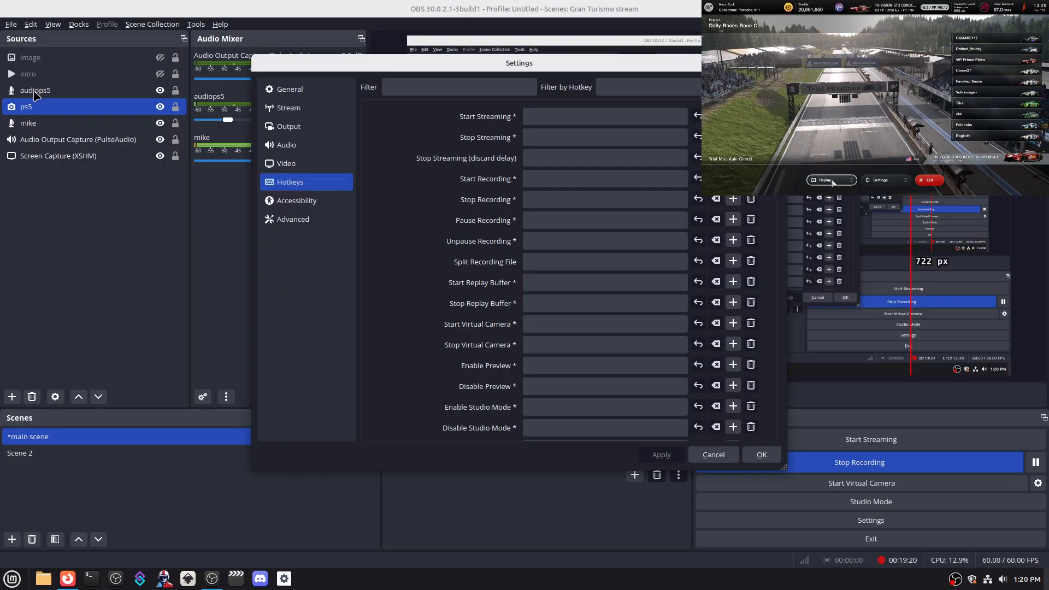
mouse_move(321, 63)
mouse_down()
mouse_move(348, 87)
mouse_move(338, 67)
mouse_up()
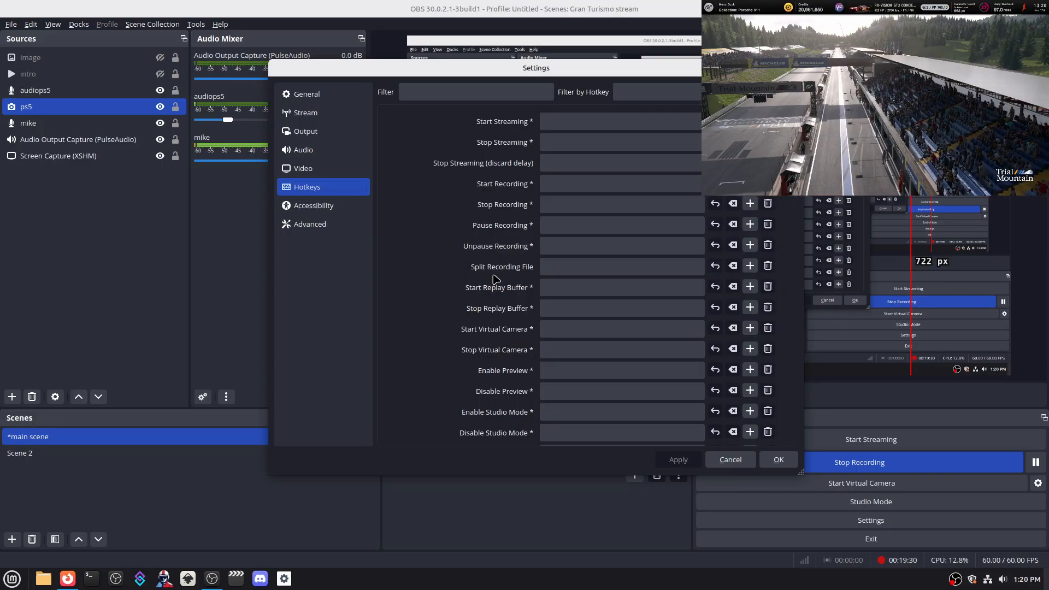
scroll(596, 270, down, 10)
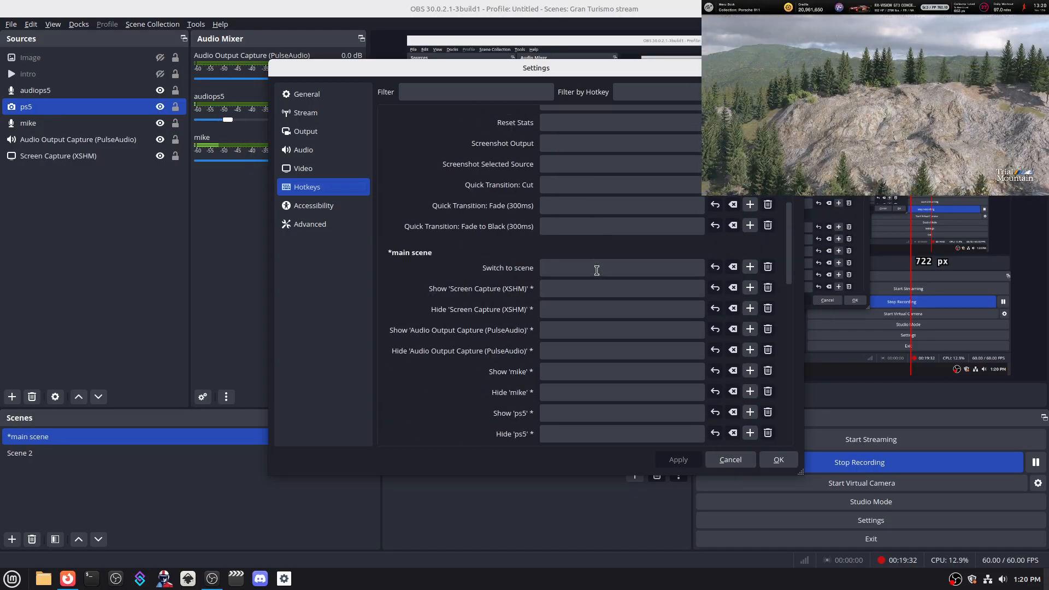
scroll(564, 297, down, 3)
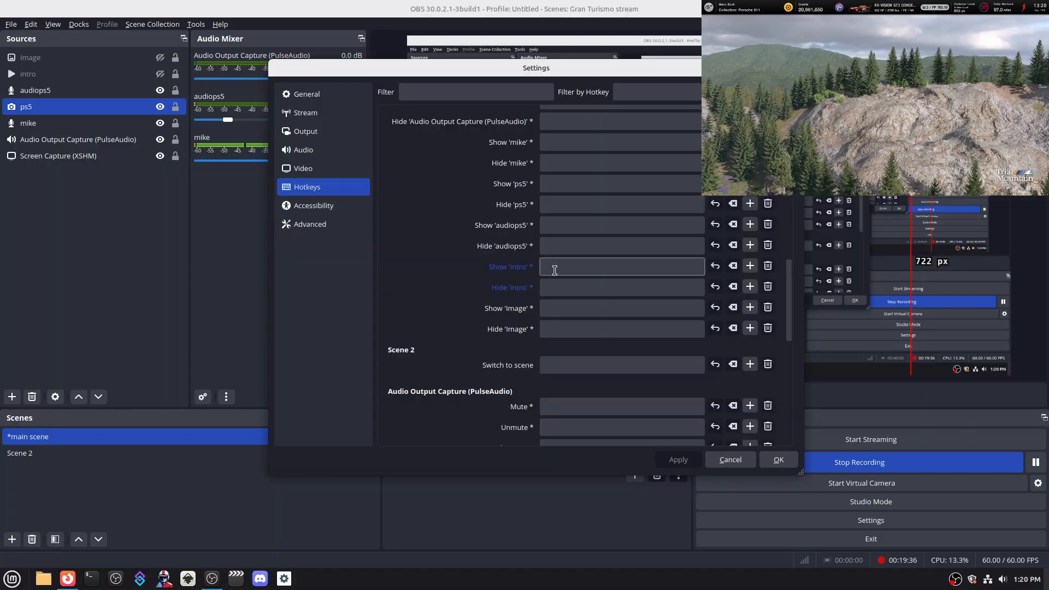
click(554, 270)
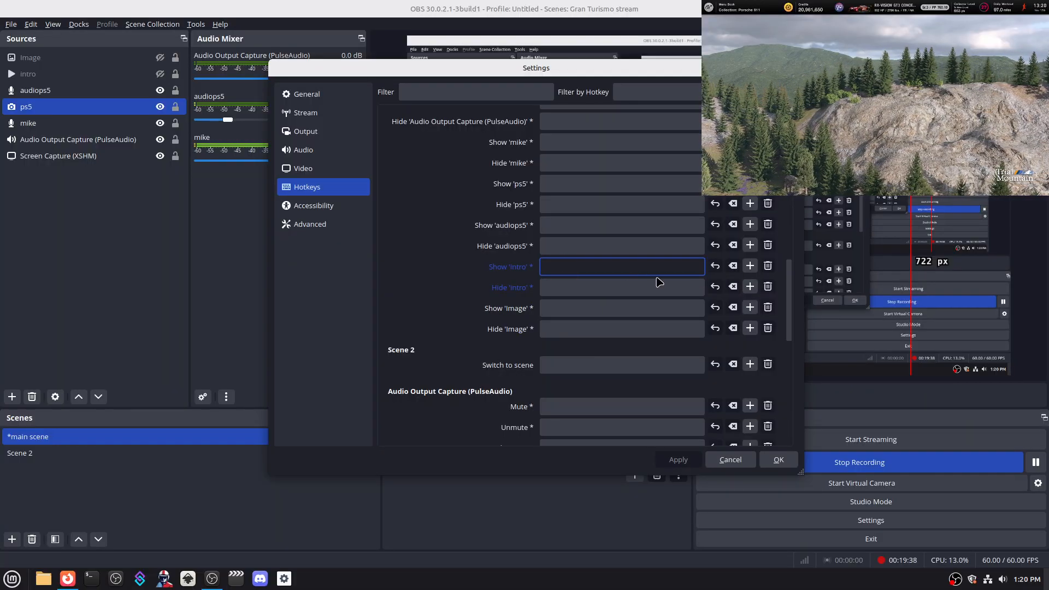
key(alt)
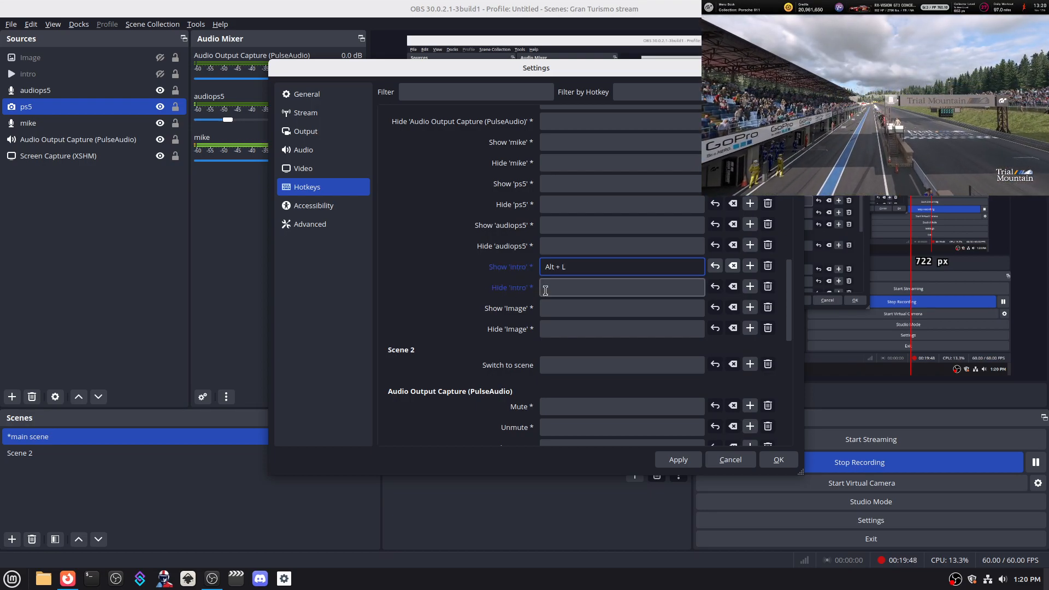
click(562, 289)
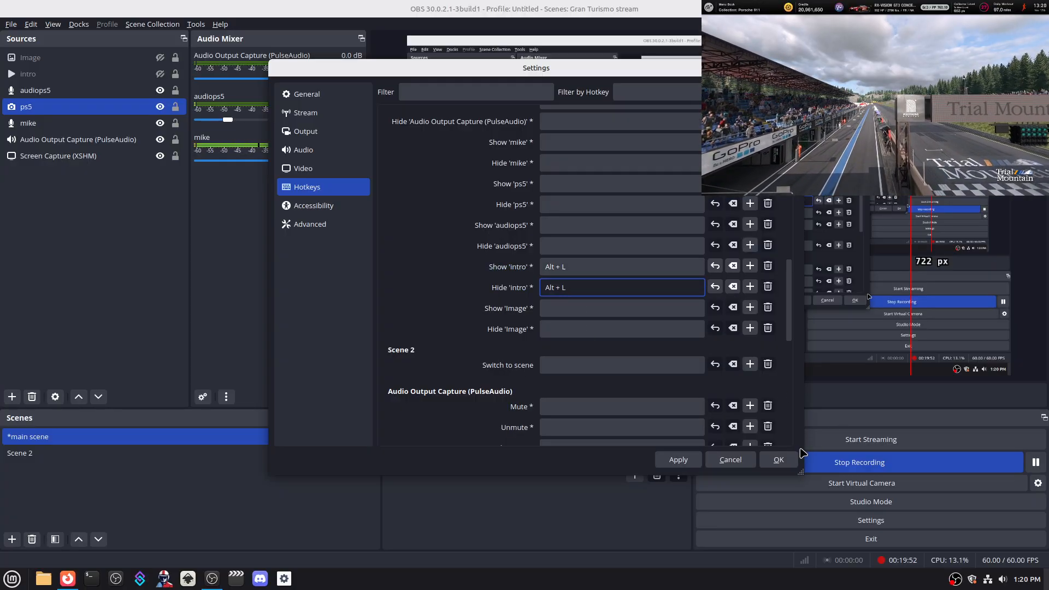
click(787, 459)
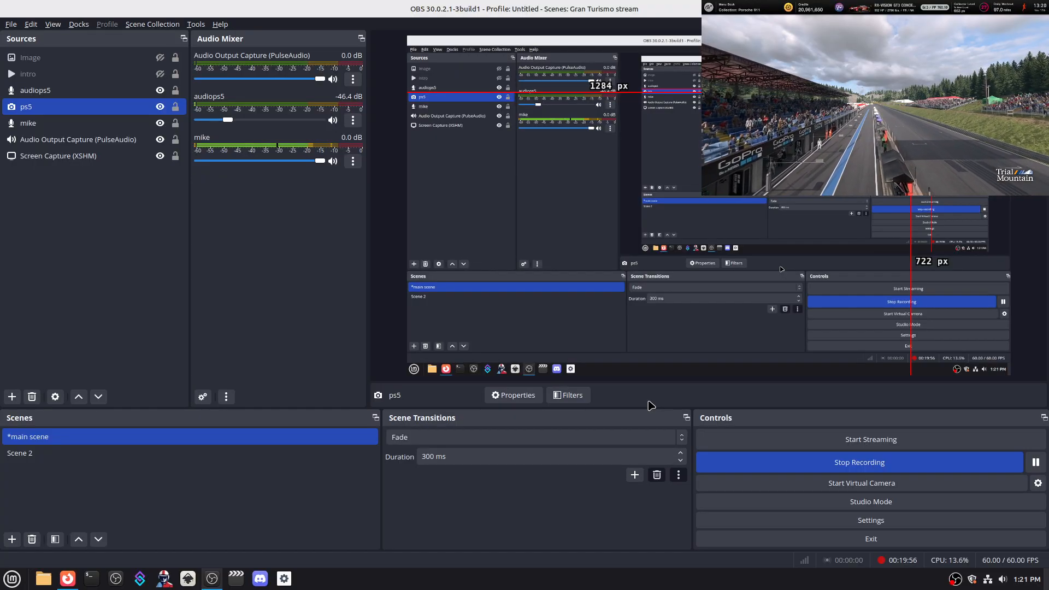
- Show the intro with its hotkey, enlarge it until its lower edge is about 504 px above the canvas bottom, and hide it
key(alt+l)
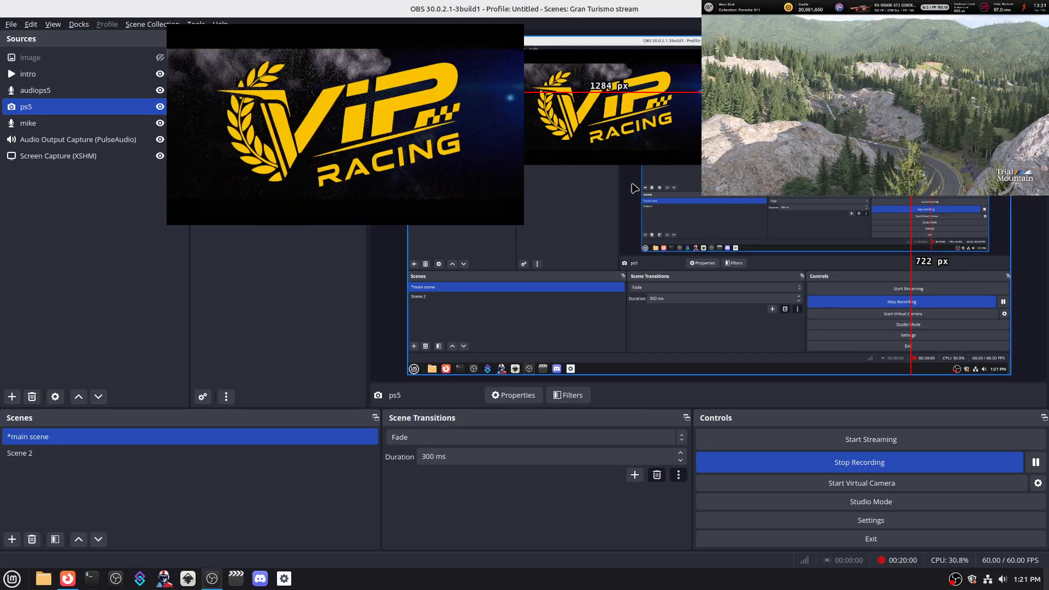
click(522, 167)
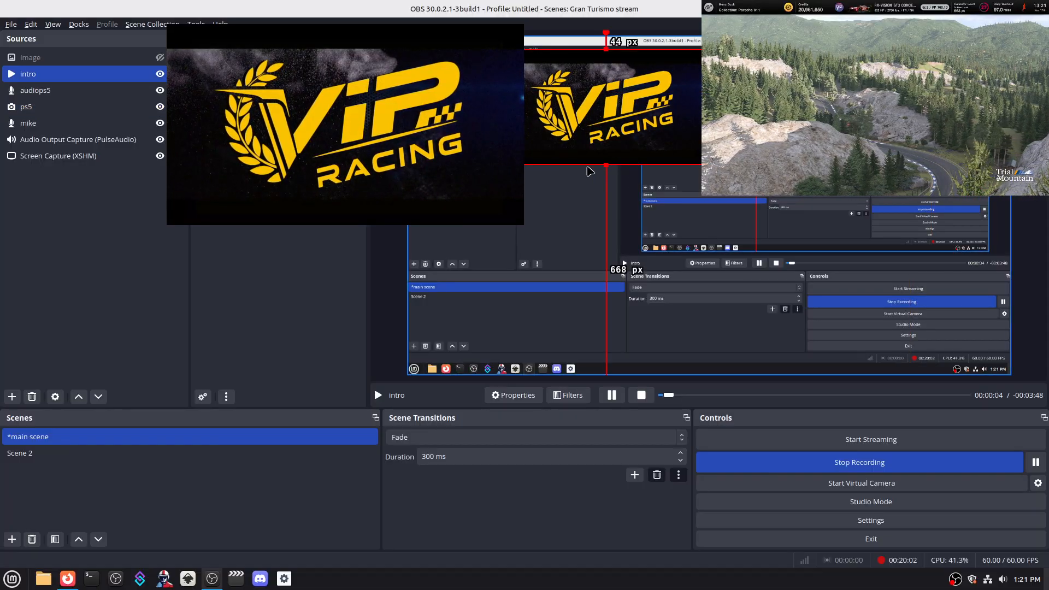
drag(502, 165, 411, 216)
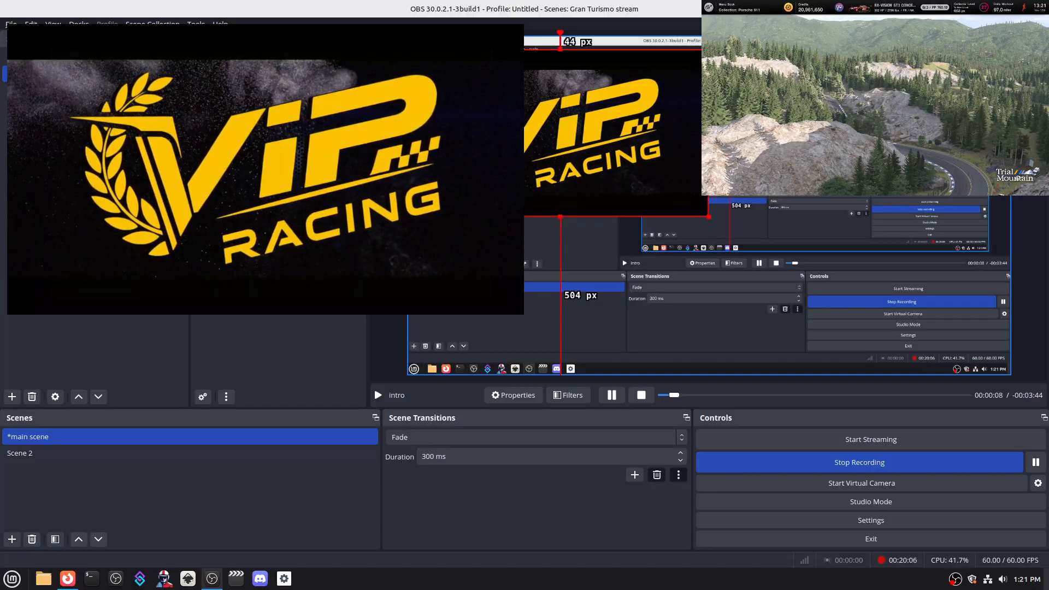
click(160, 74)
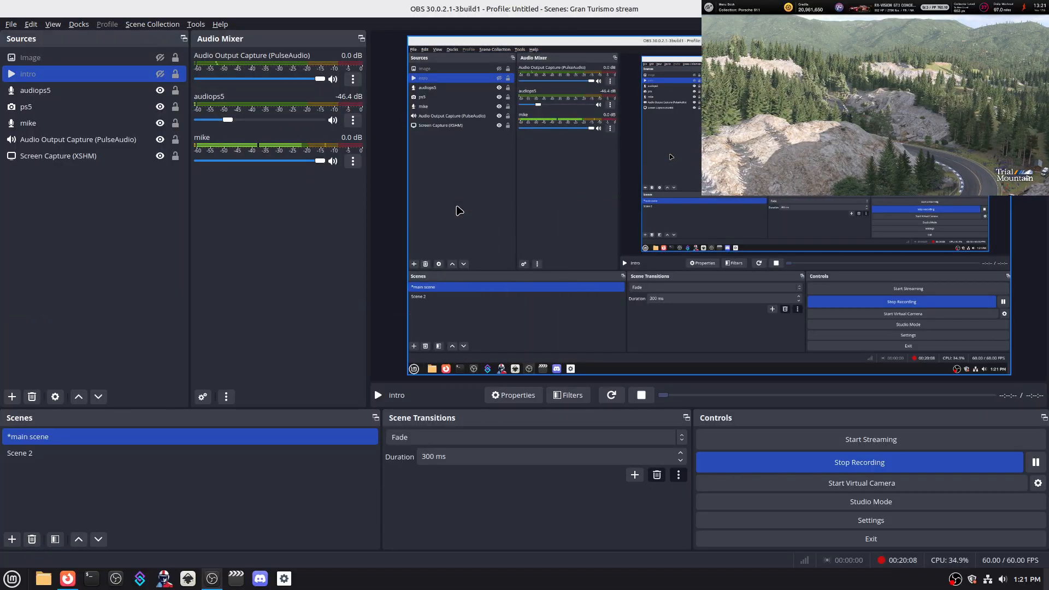
ctrl+click(127, 91)
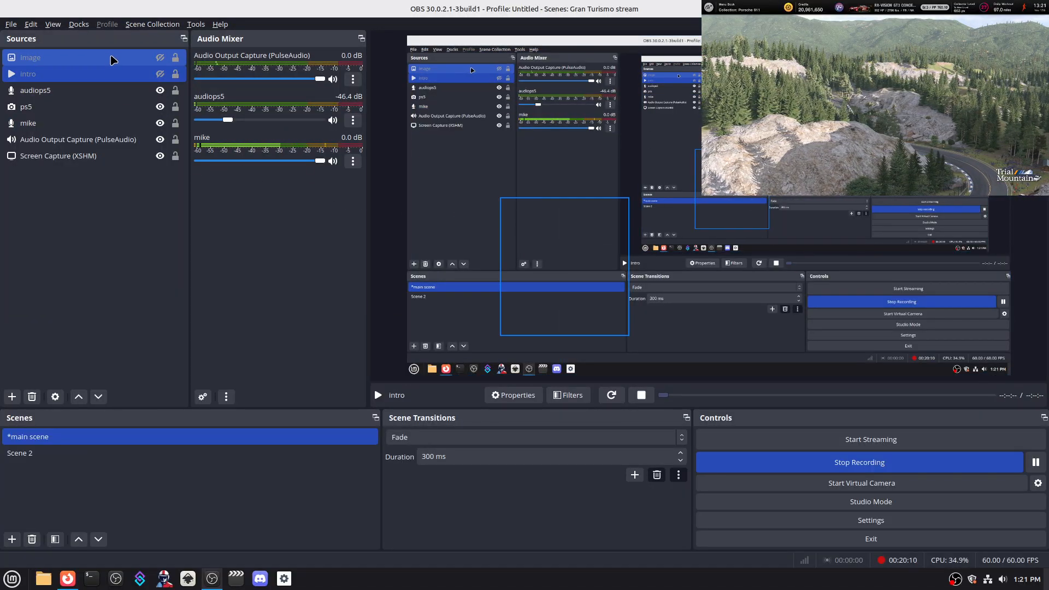
click(111, 60)
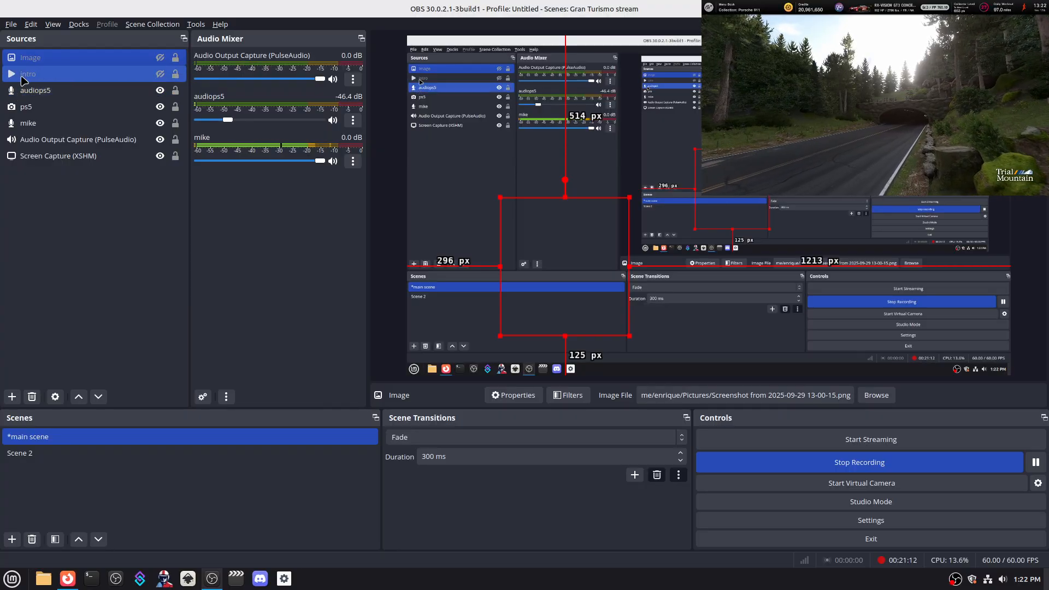
- Review the video and output settings, including the streaming bitrate, encoder and recording options, and close the settings
click(9, 24)
click(20, 81)
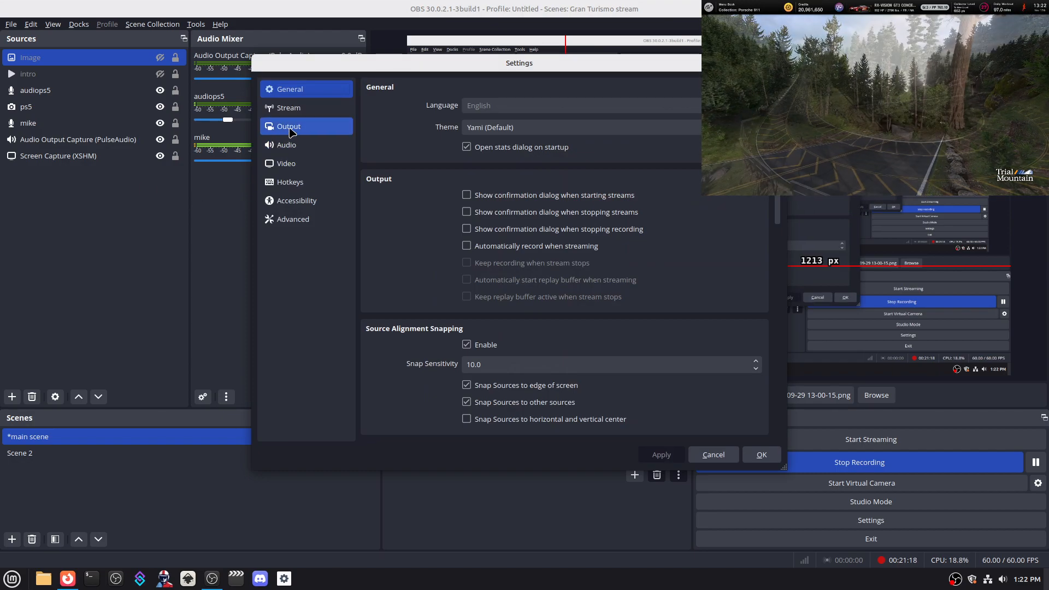
click(286, 163)
click(306, 127)
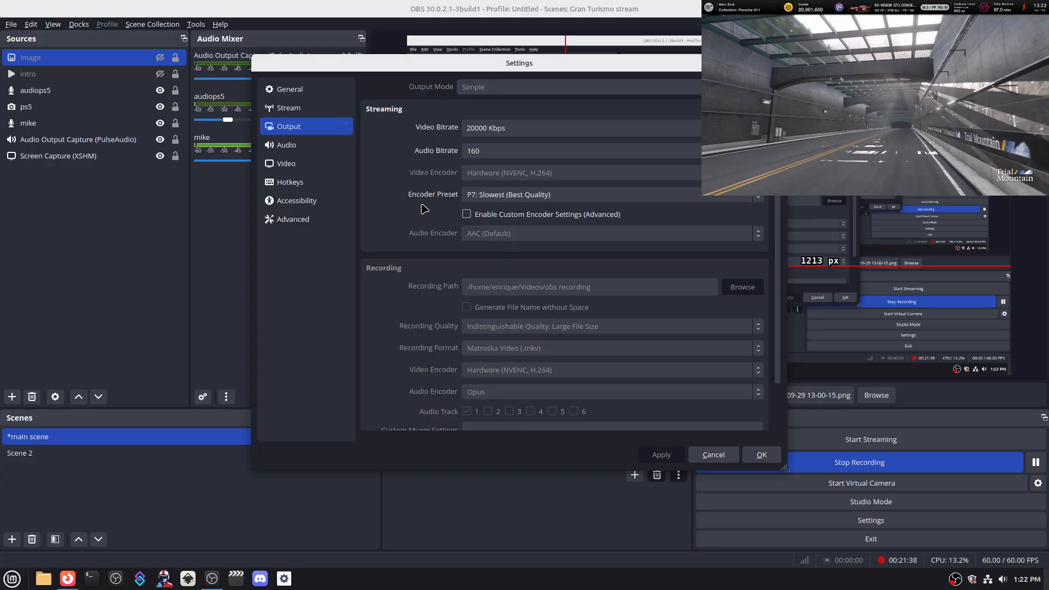
click(758, 458)
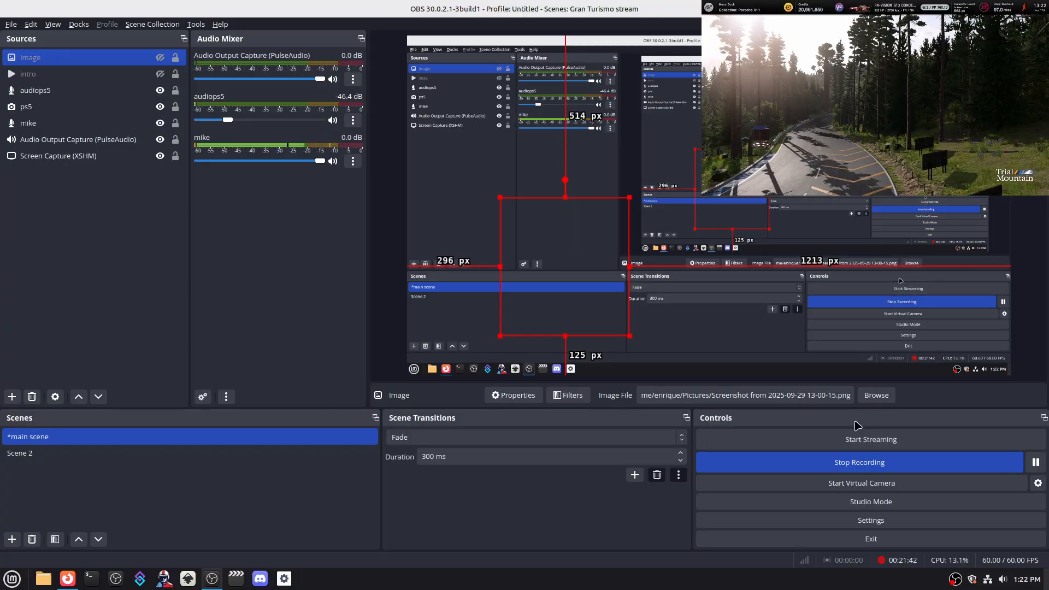
- Clear the source selection and raise the audiops5 volume to -15.9 dB
click(397, 355)
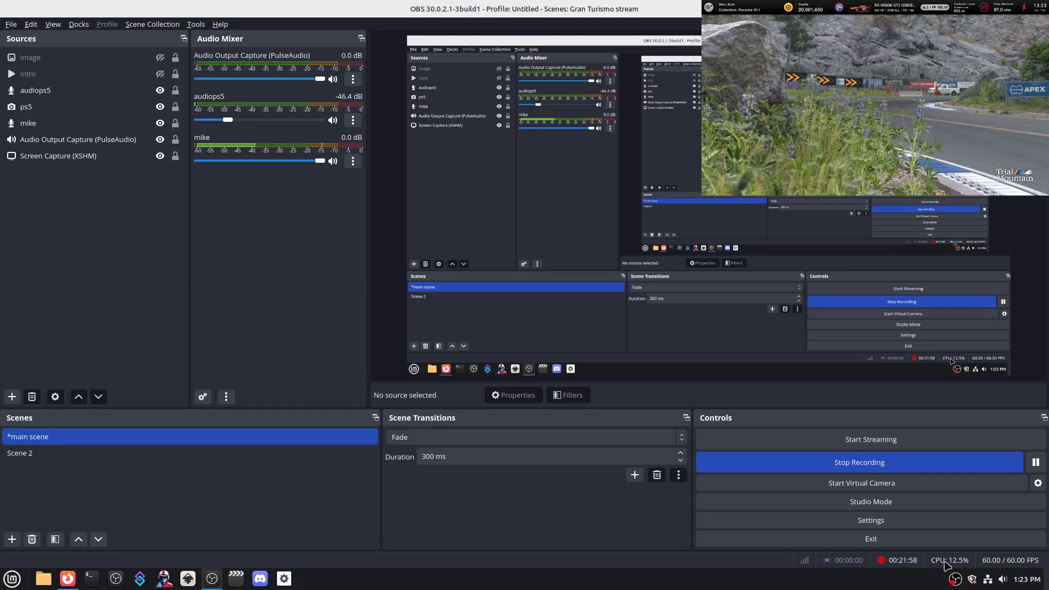
click(80, 89)
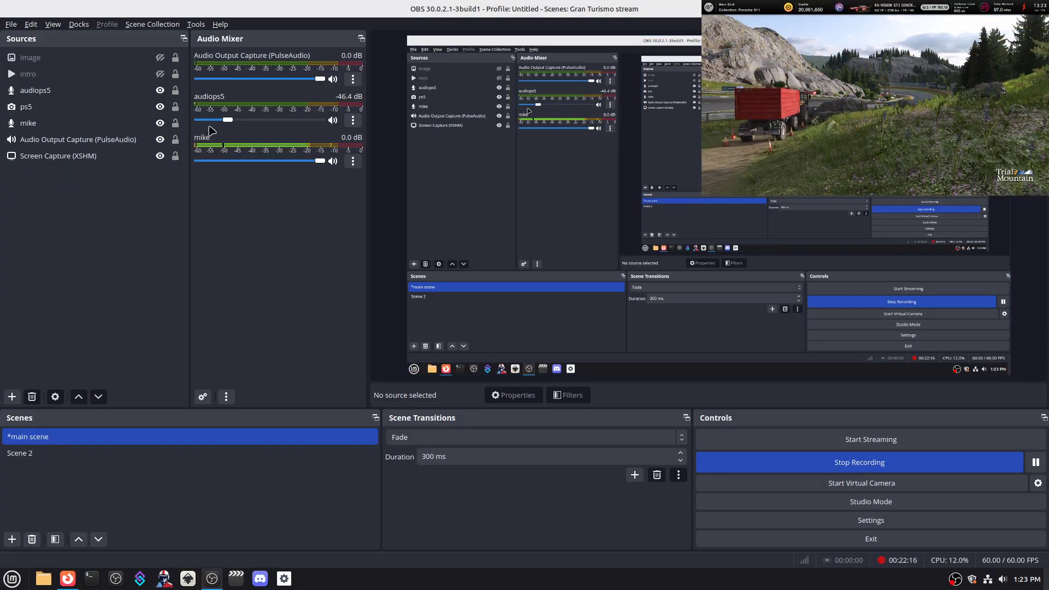
drag(228, 119, 265, 121)
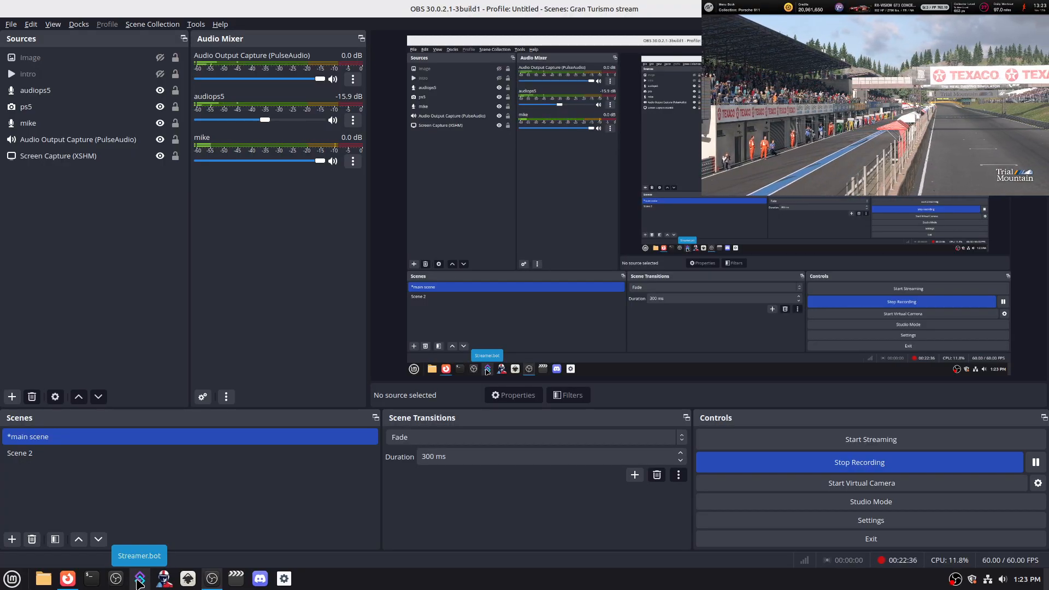
- Launch Streamer.bot to view its home page, and close it again, confirming the exit
click(138, 580)
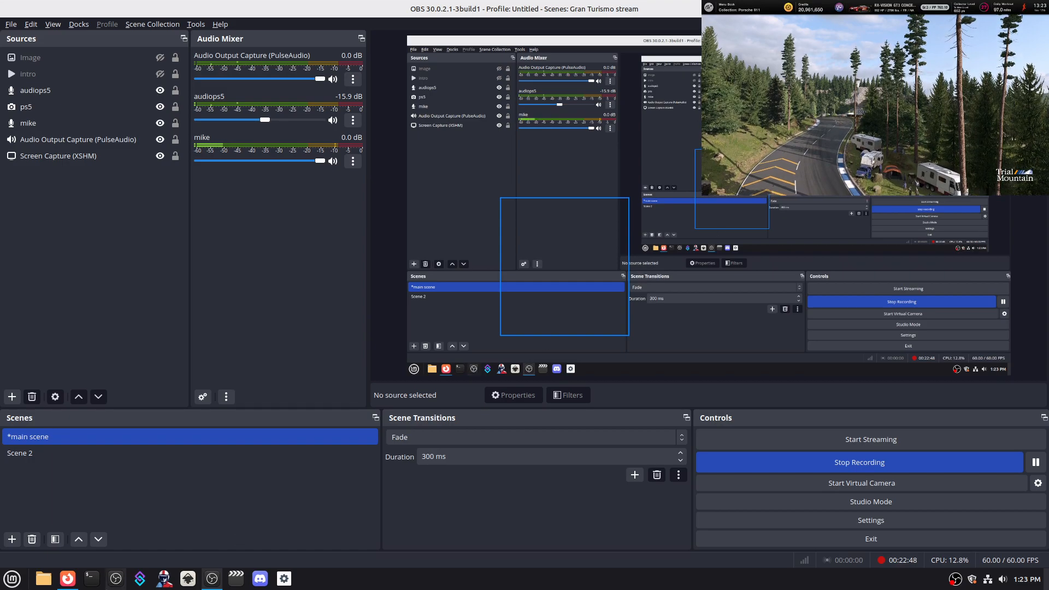
click(140, 578)
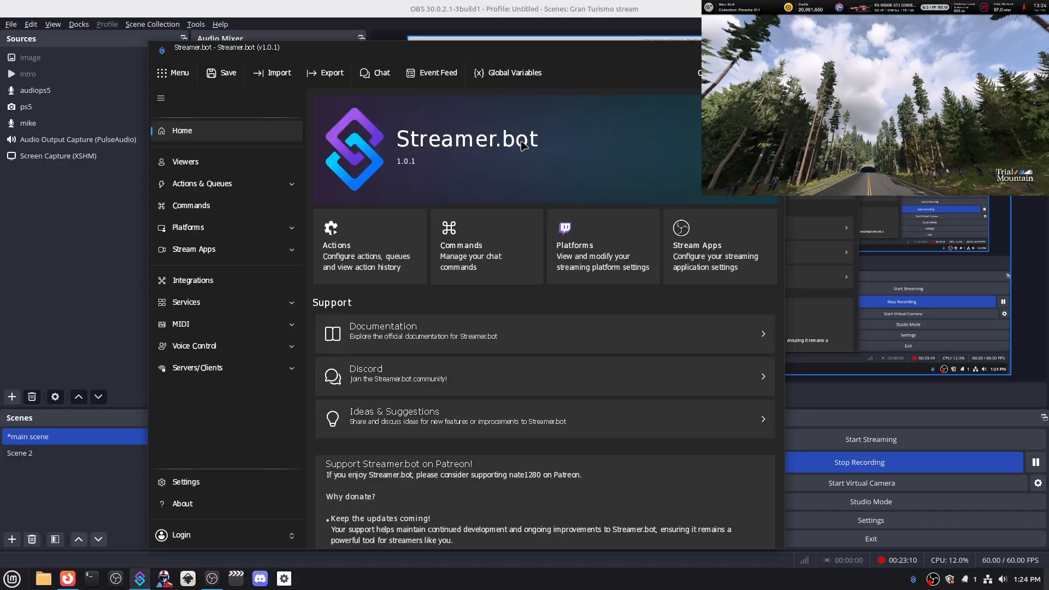
key(alt+F4)
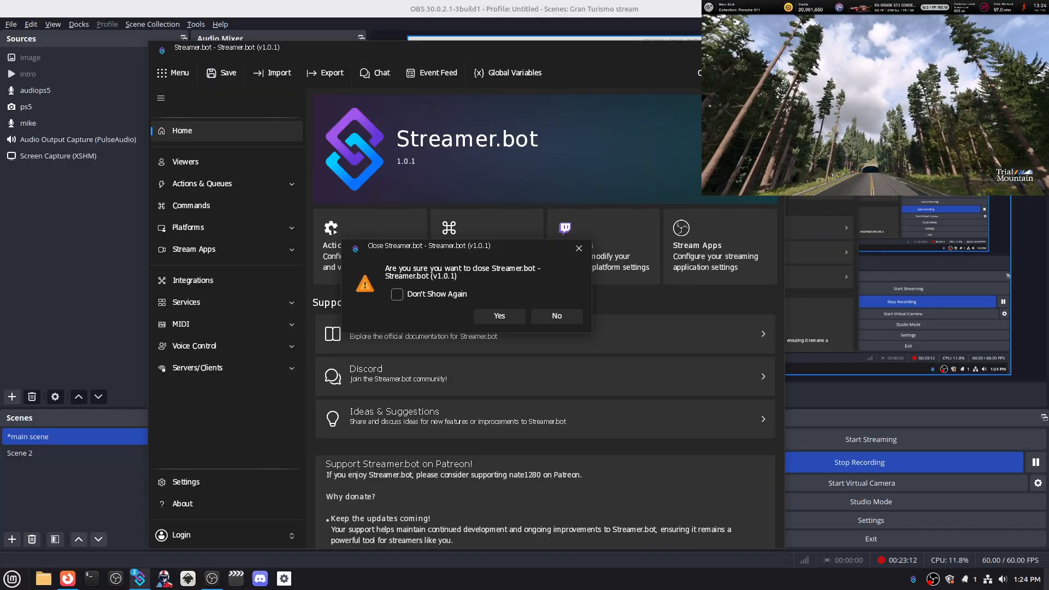
click(509, 319)
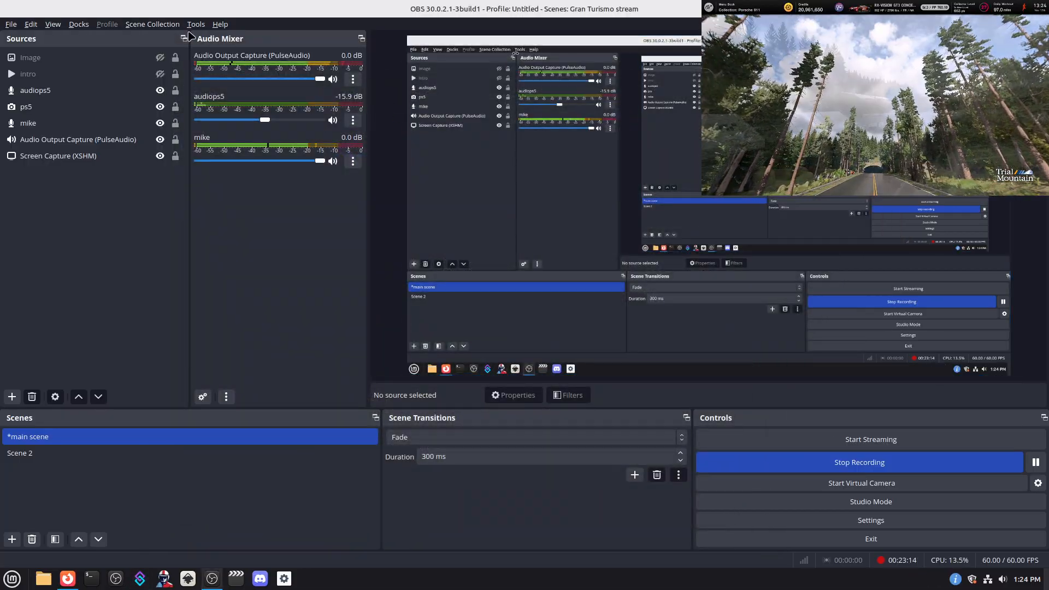
click(167, 28)
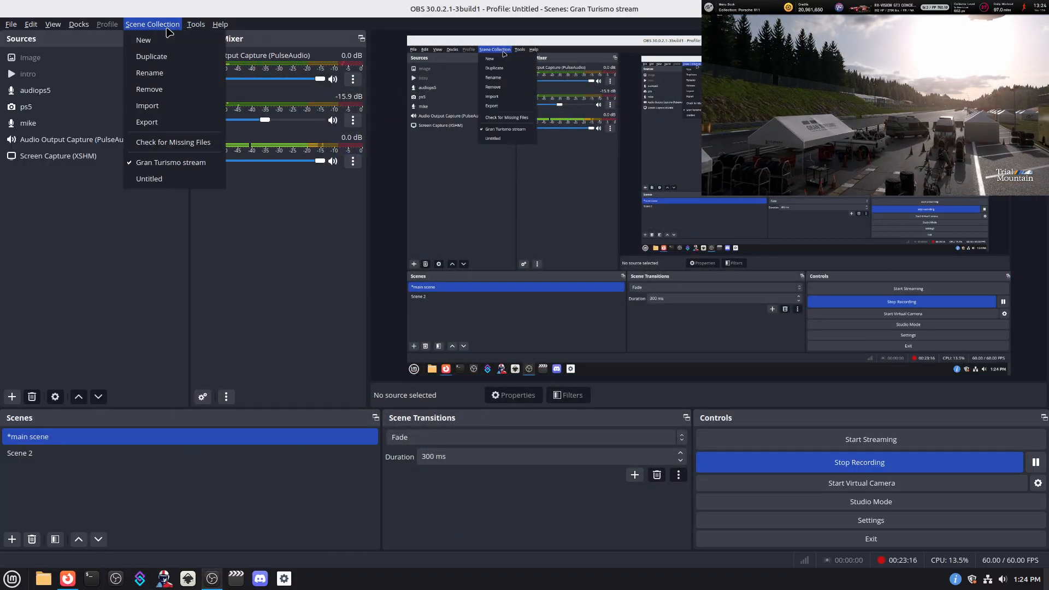
mouse_move(197, 29)
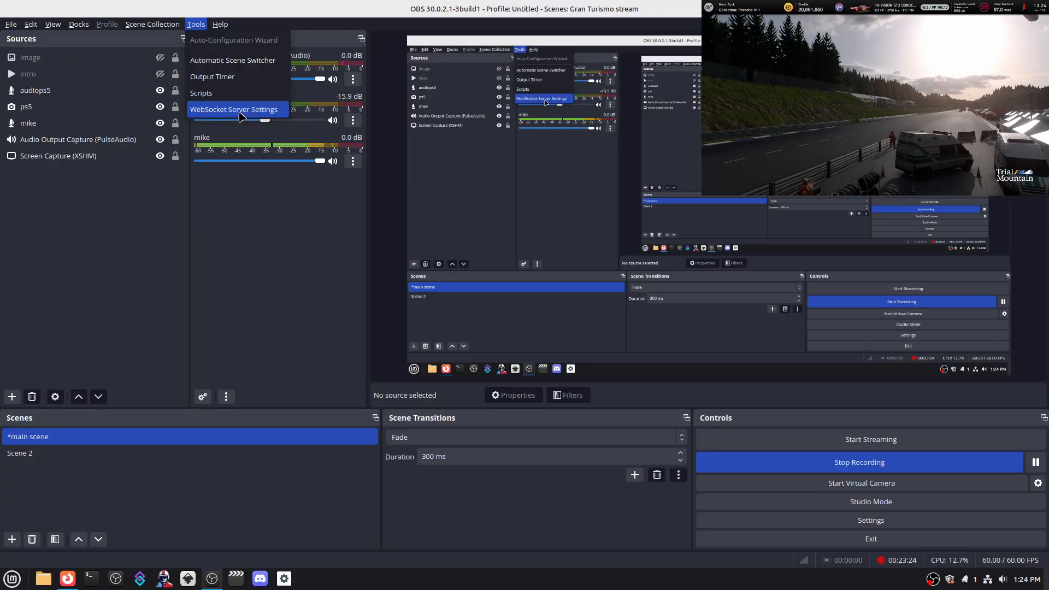
click(255, 263)
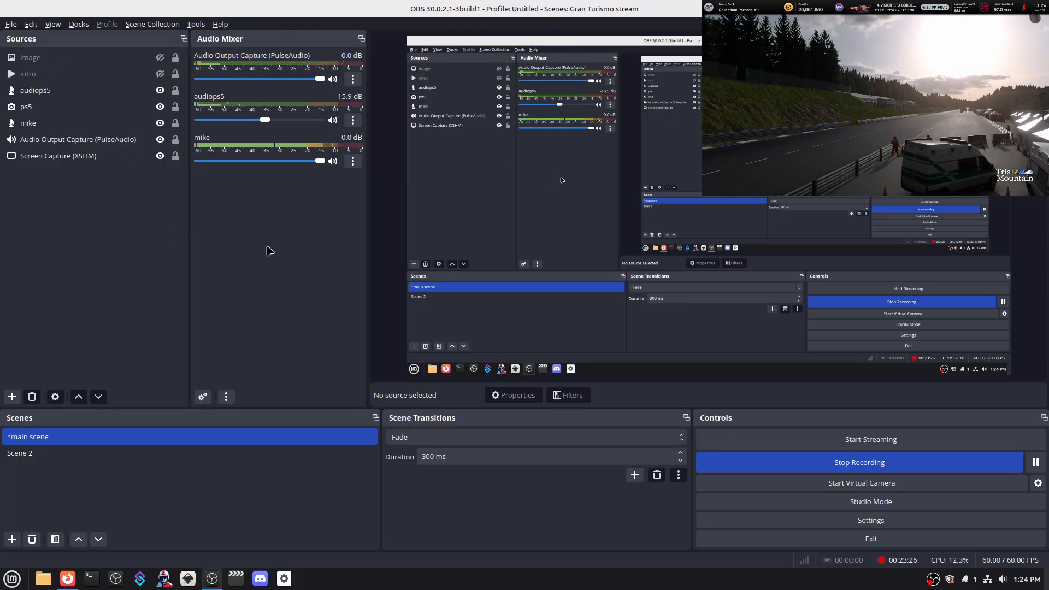